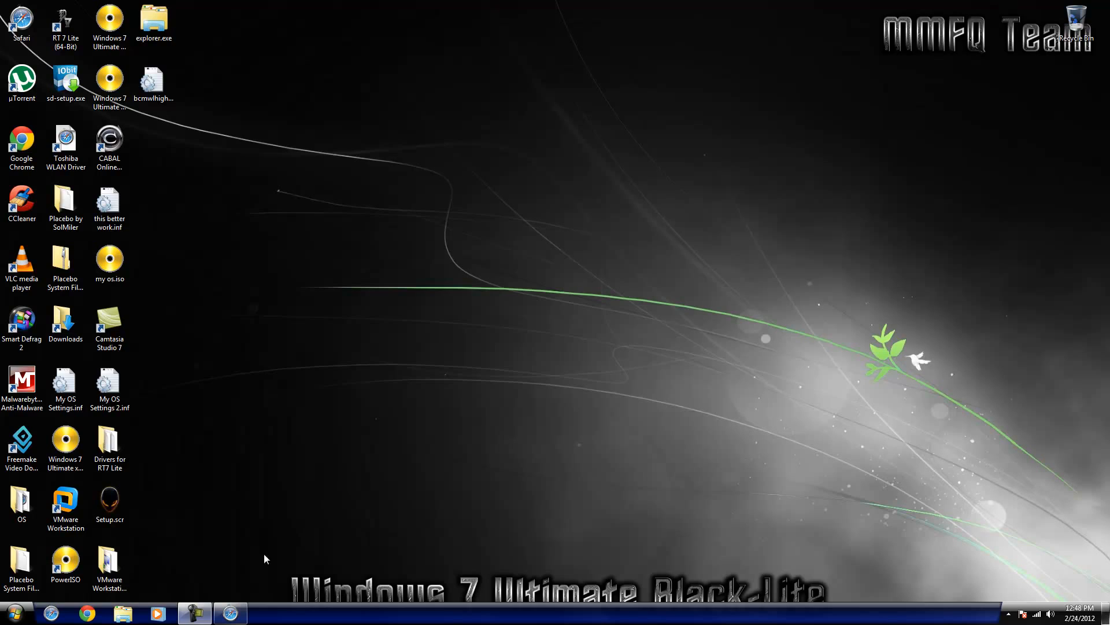
Switch to the RT Se7en Lite homepage in Safari, read its introduction, and keep the current color scheme without further reminders.
left_click(232, 613)
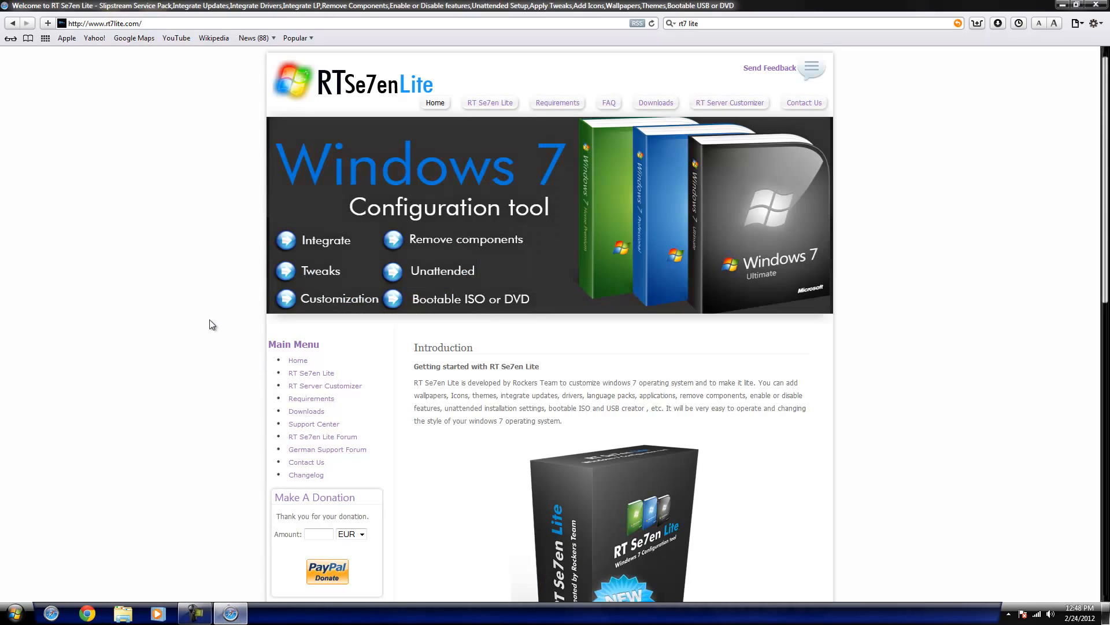
scroll(209, 319, "down", 1)
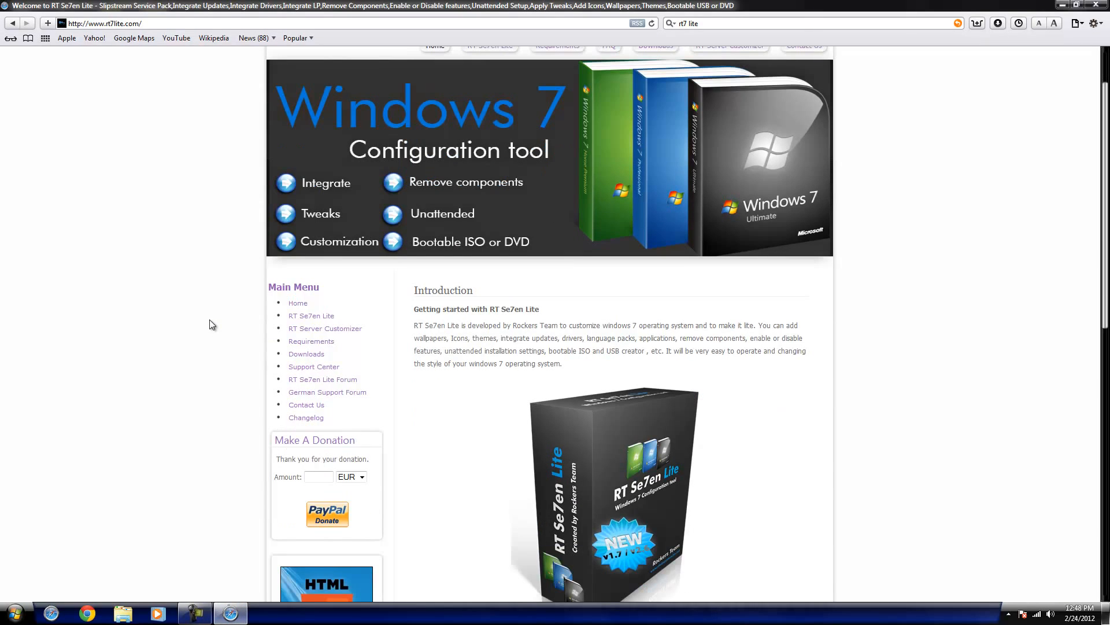
scroll(209, 319, "up", 1)
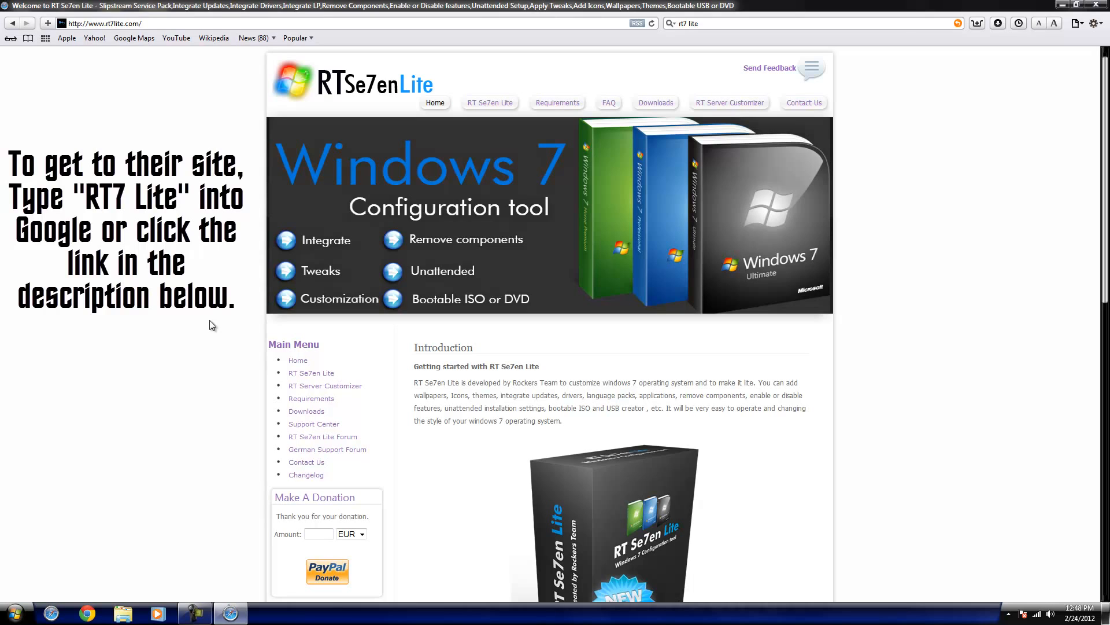
scroll(218, 355, "down", 3)
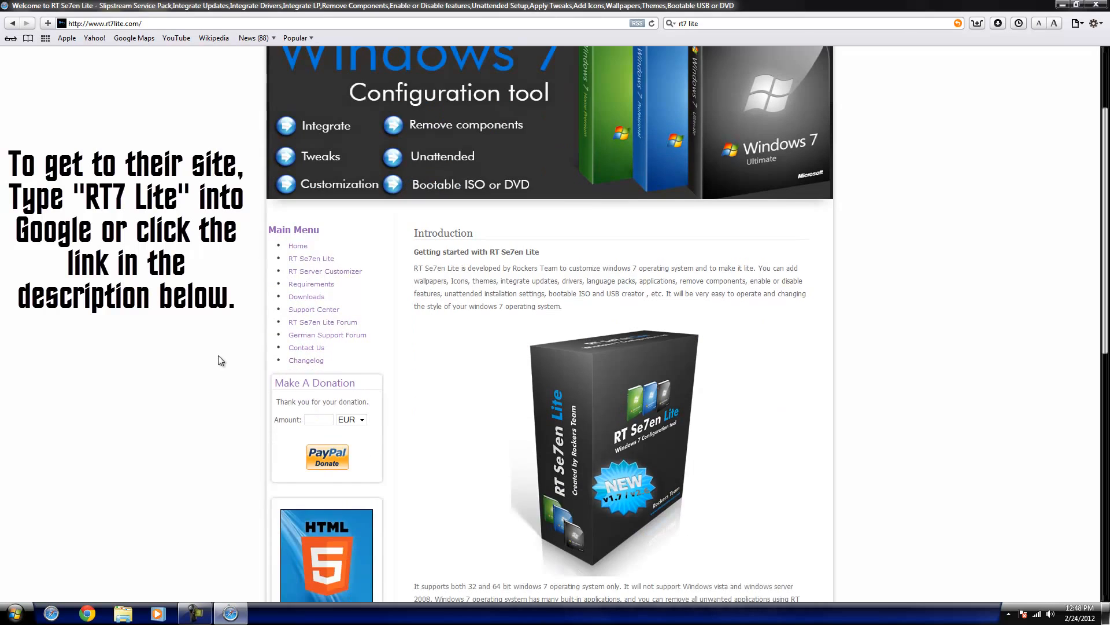
scroll(218, 355, "down", 3)
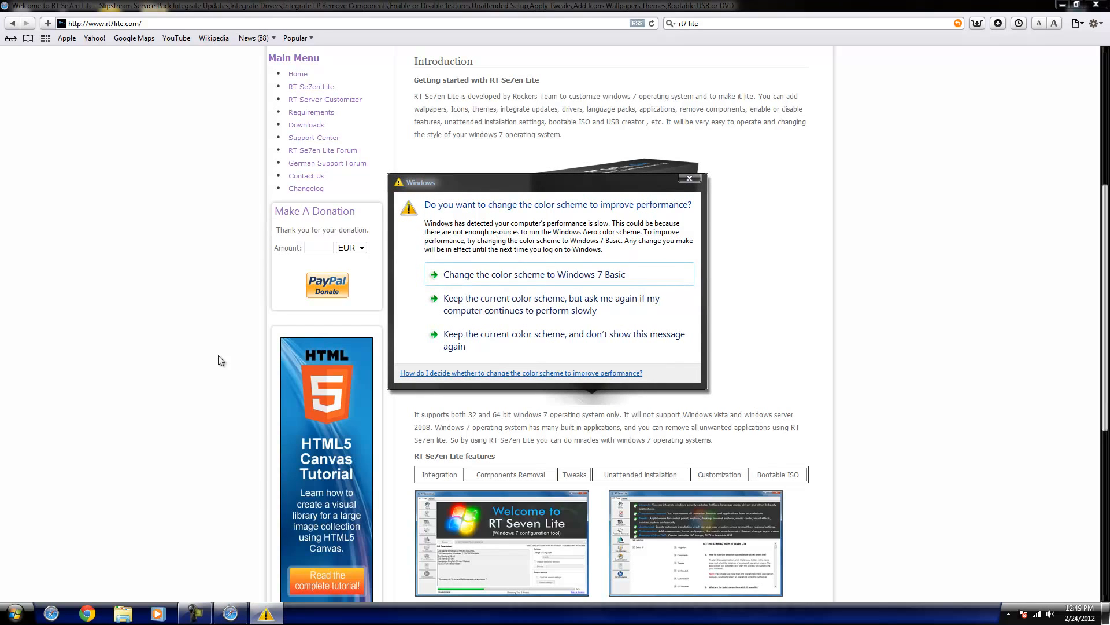
left_click(522, 340)
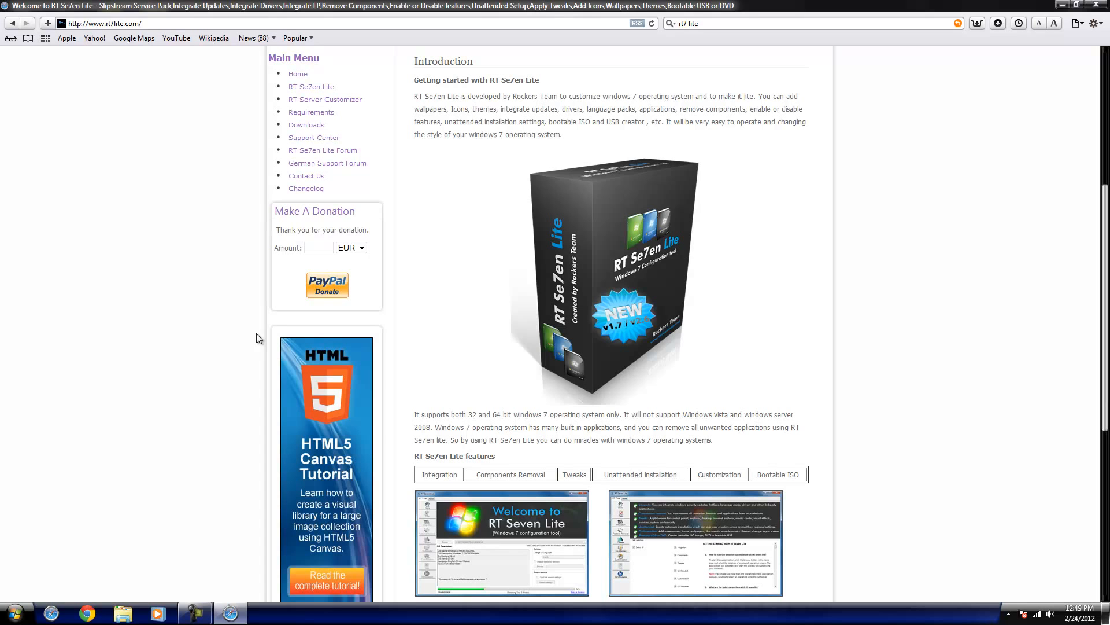
Open the RT Se7en Lite Downloads page and find the x86 and x64 downloads for Release Candidate build 1.7.0.
scroll(262, 339, "up", 4)
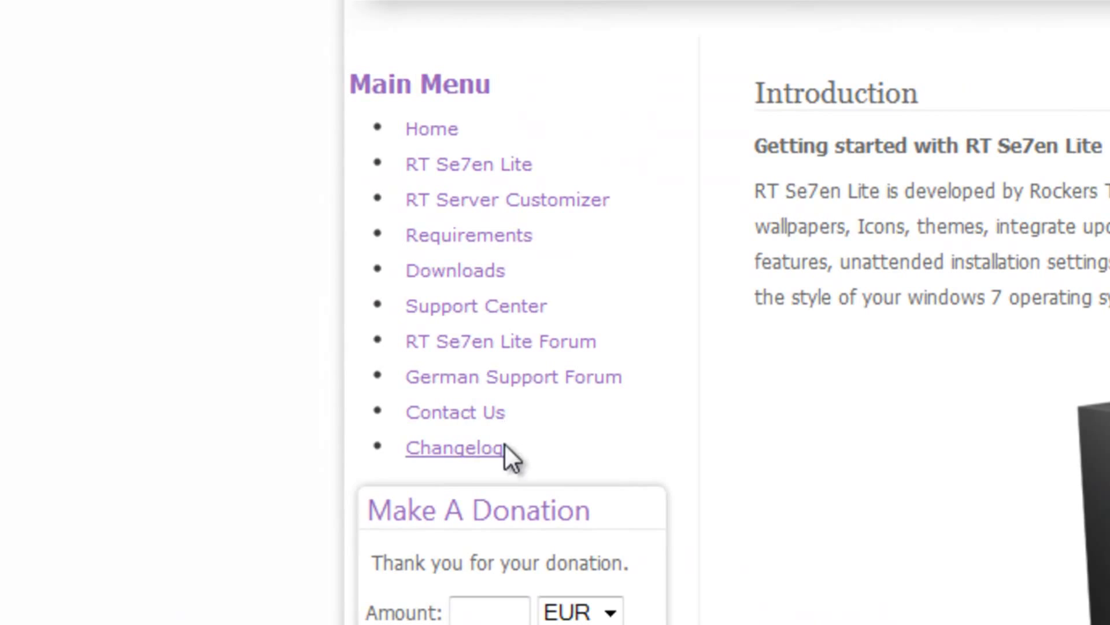
left_click(472, 273)
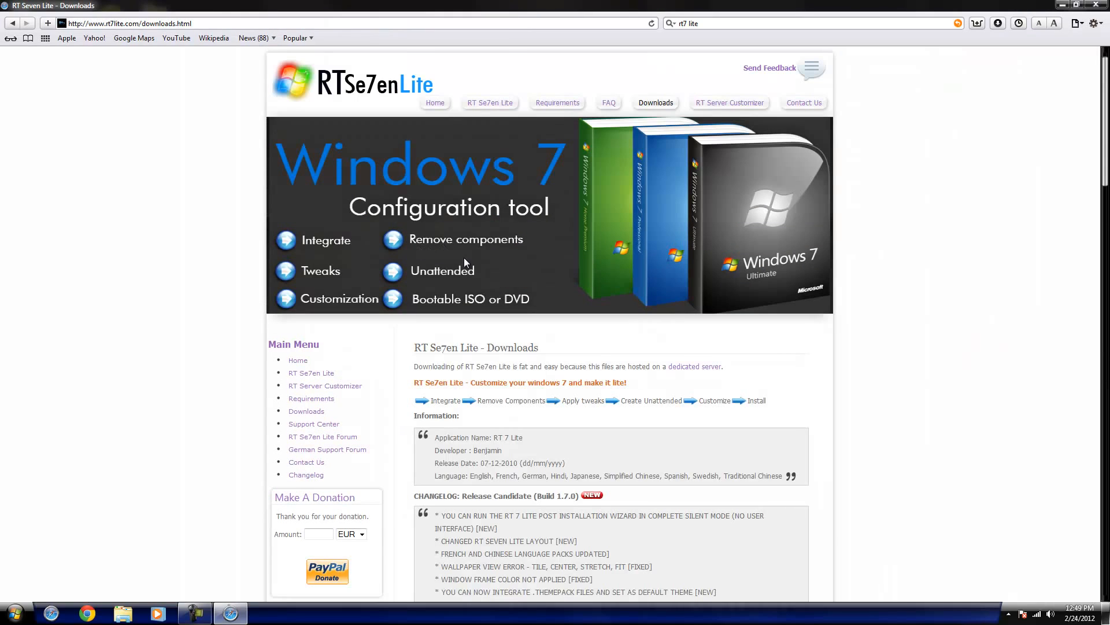
scroll(476, 267, "down", 8)
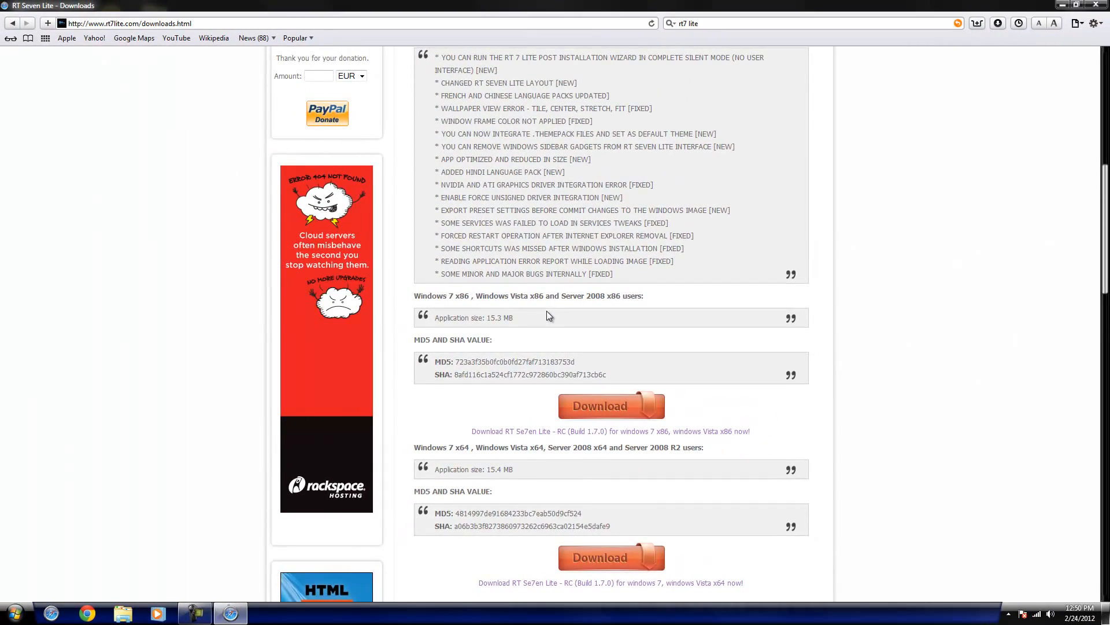
Check in the computer's system properties whether Windows is 32-bit or 64-bit, and close the System window.
left_click(14, 613)
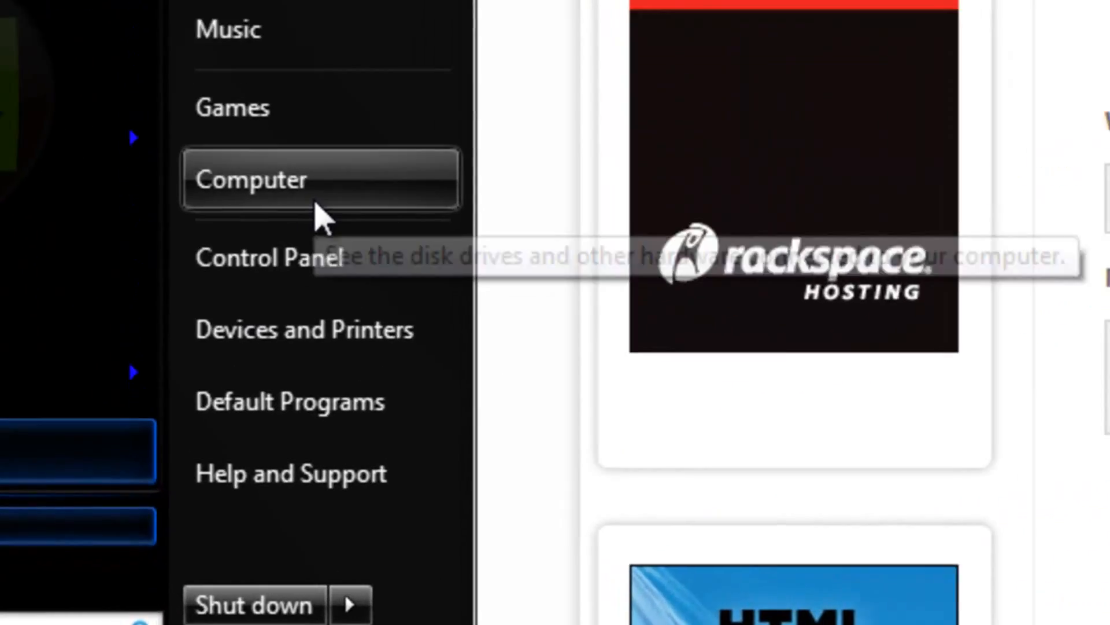
right_click(315, 202)
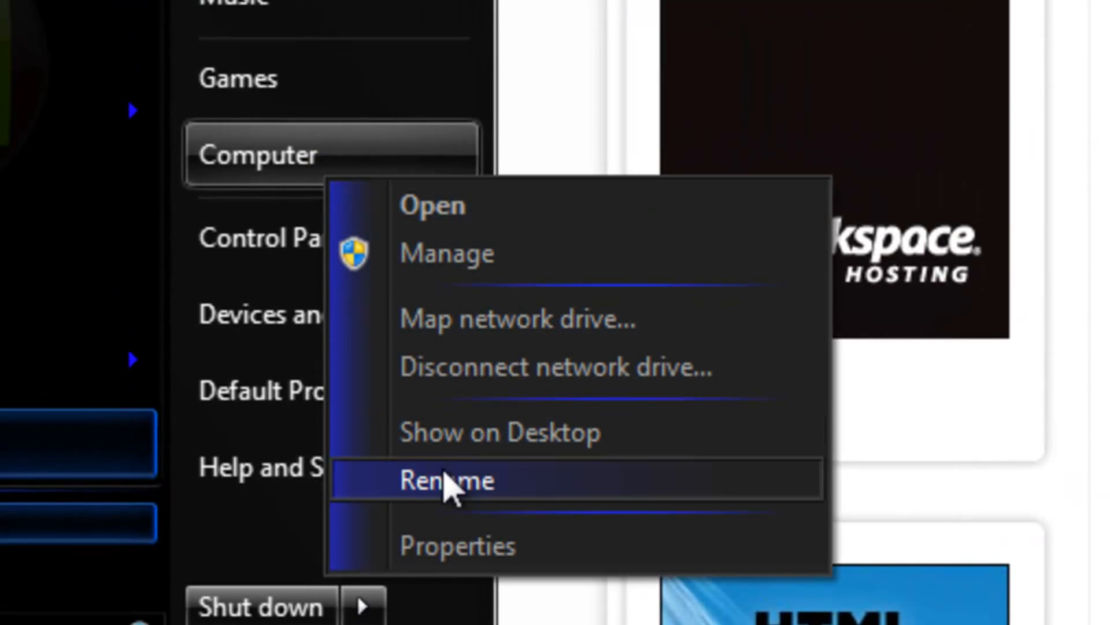
left_click(486, 544)
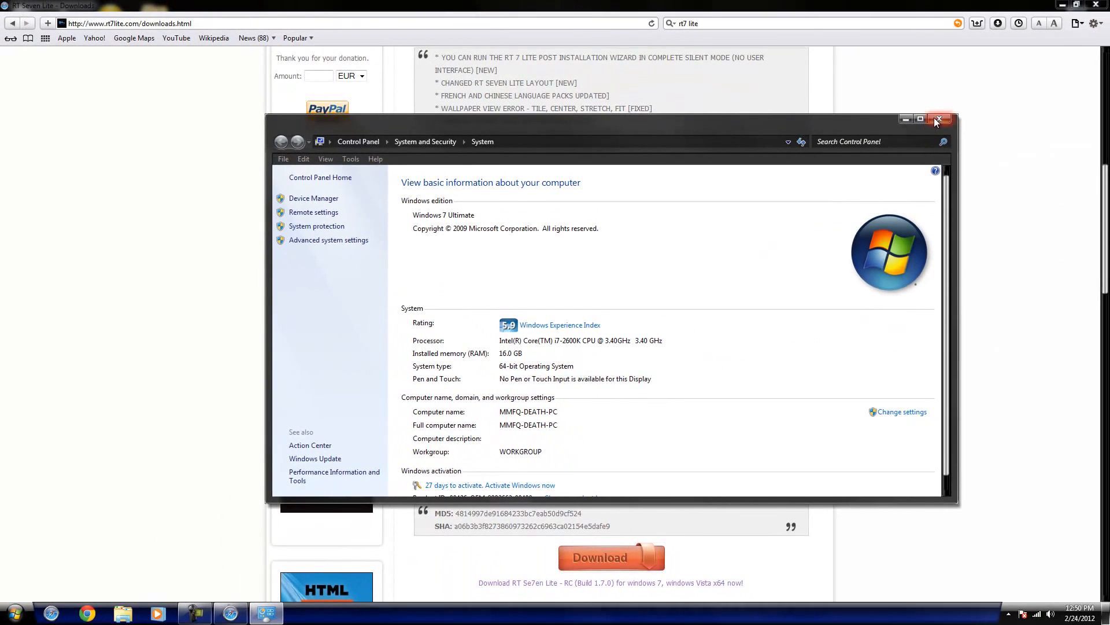
left_click(939, 118)
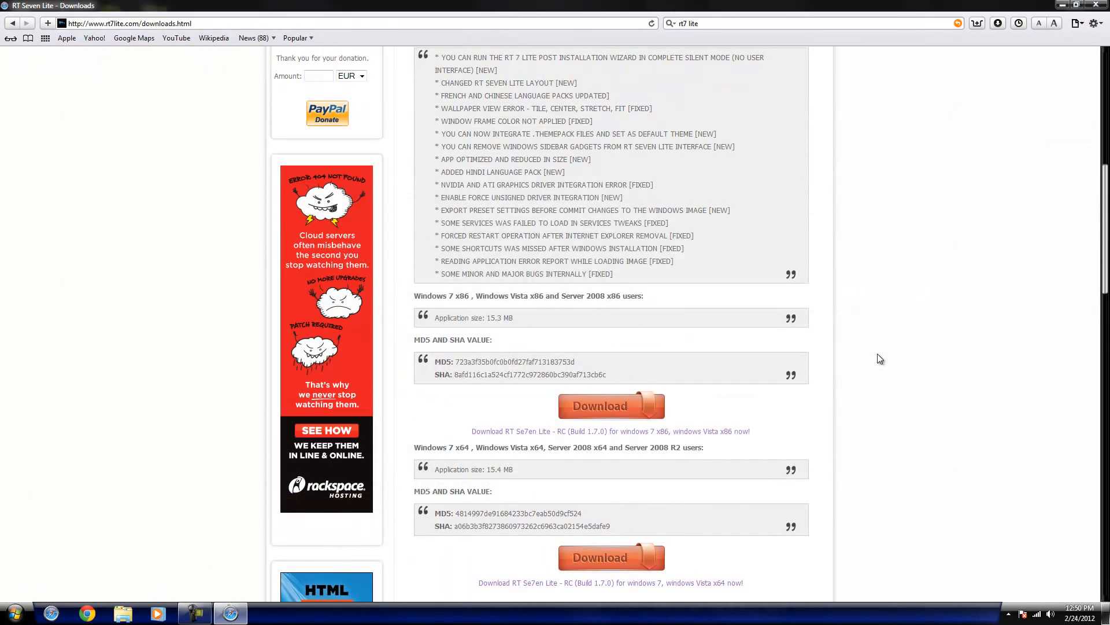
Compare the RC 1.7.0 and Beta 2.6.0 sections on the Downloads page, including changelogs, x86 and x64 downloads, and hardware requirements.
scroll(877, 354, "down", 1)
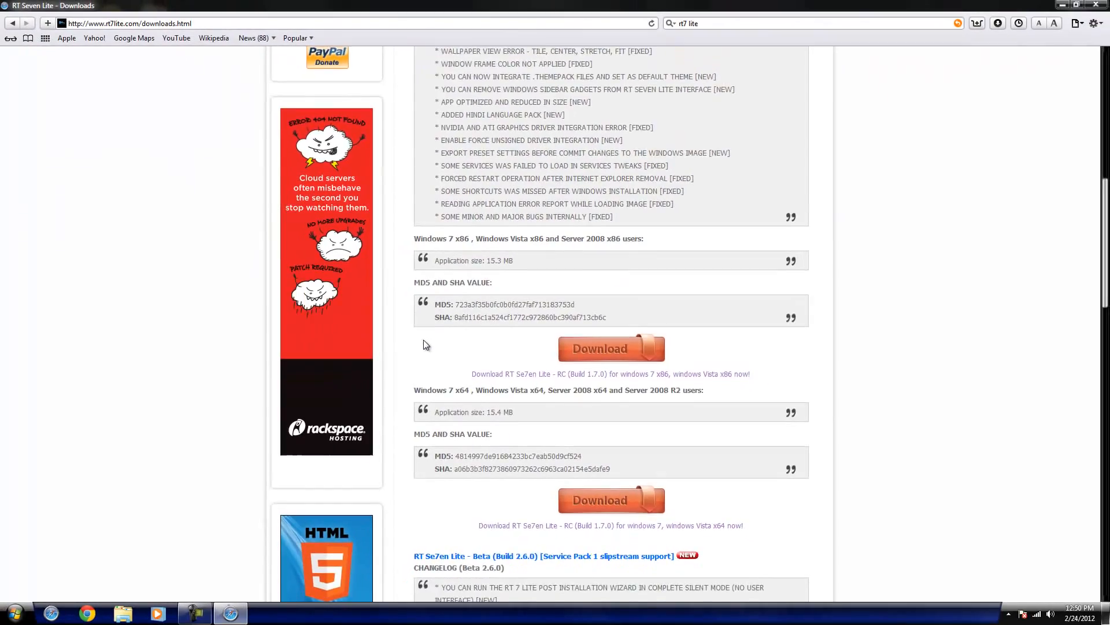
scroll(423, 341, "down", 2)
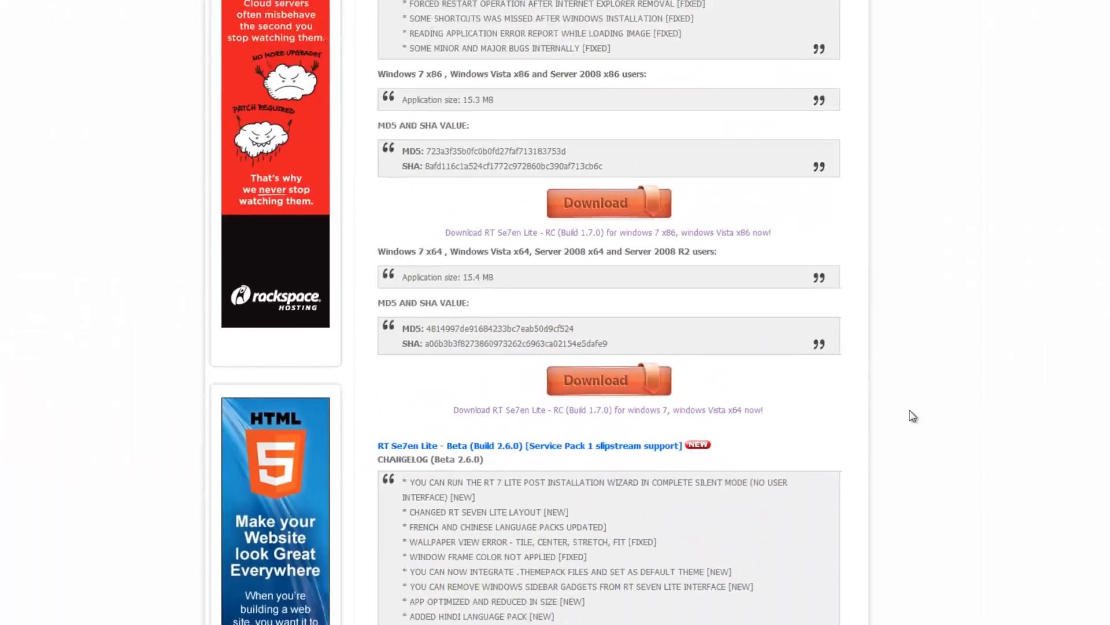
scroll(913, 415, "down", 3)
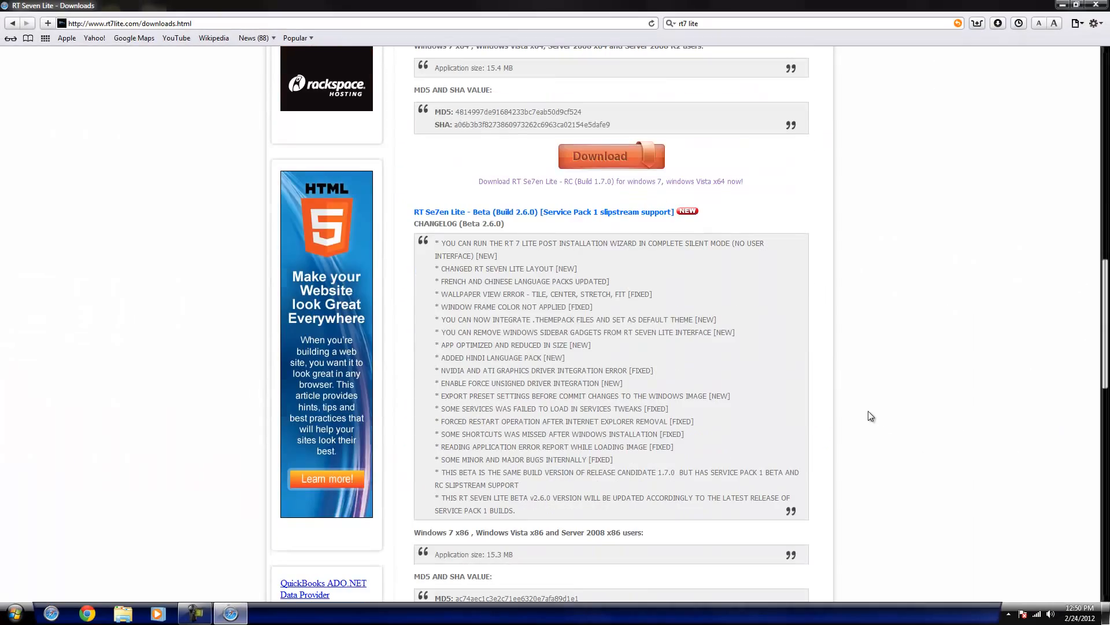
scroll(871, 415, "up", 9)
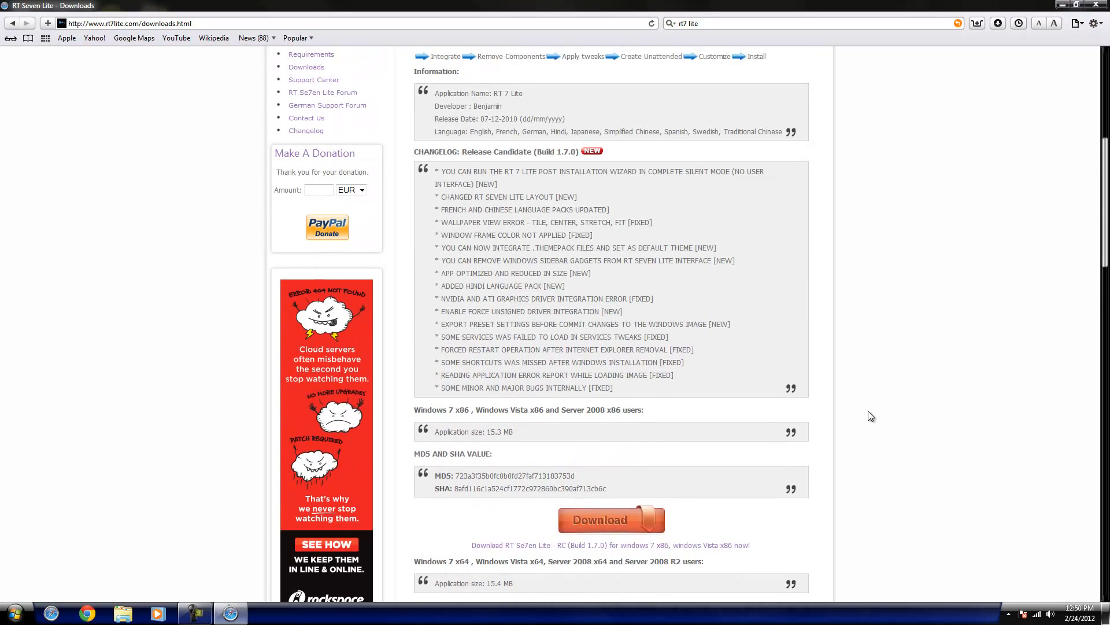
scroll(871, 416, "down", 2)
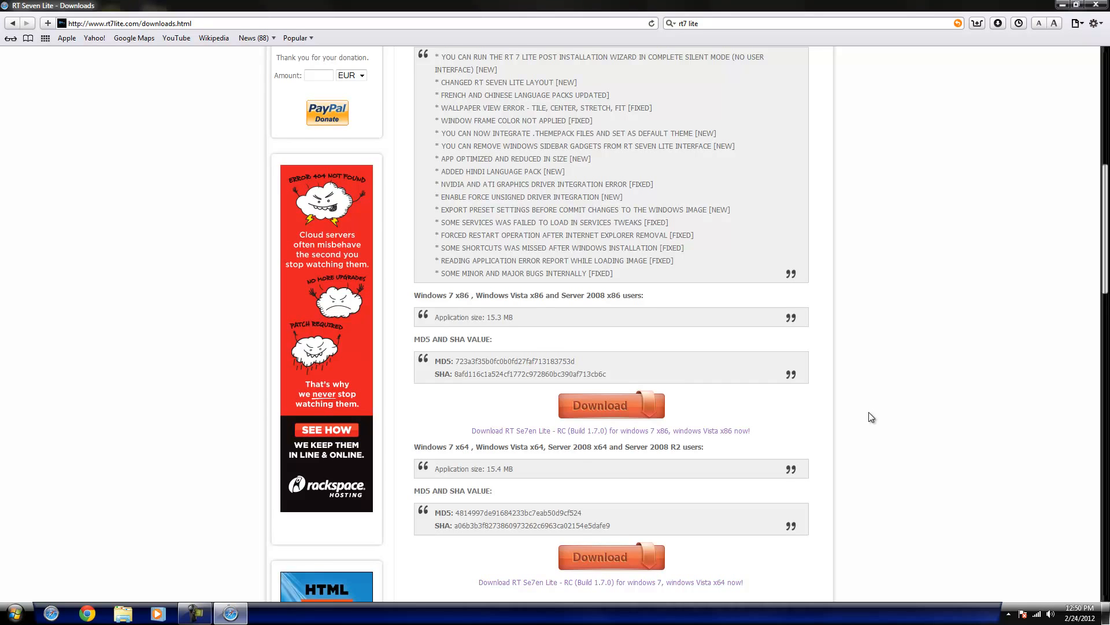
scroll(869, 411, "down", 2)
scroll(869, 413, "down", 3)
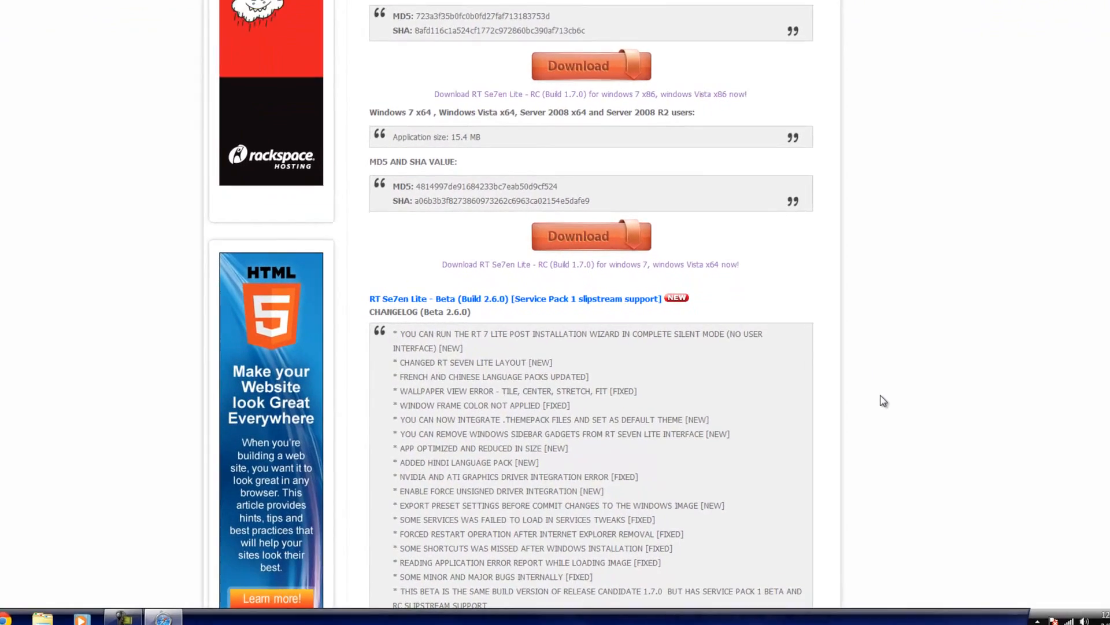
scroll(872, 417, "down", 3)
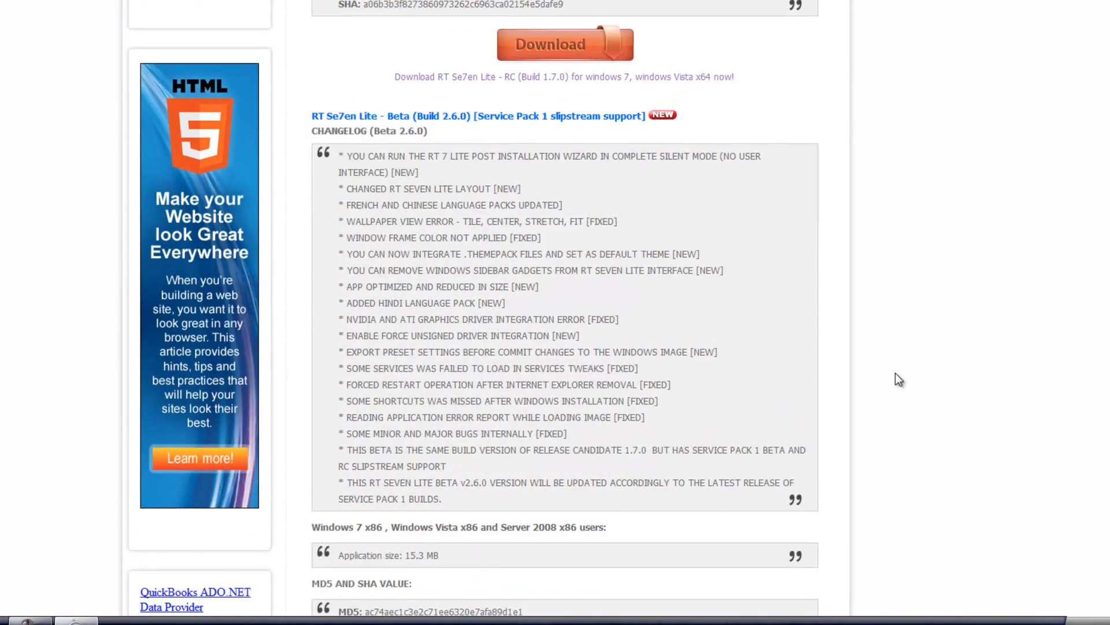
scroll(895, 373, "down", 1)
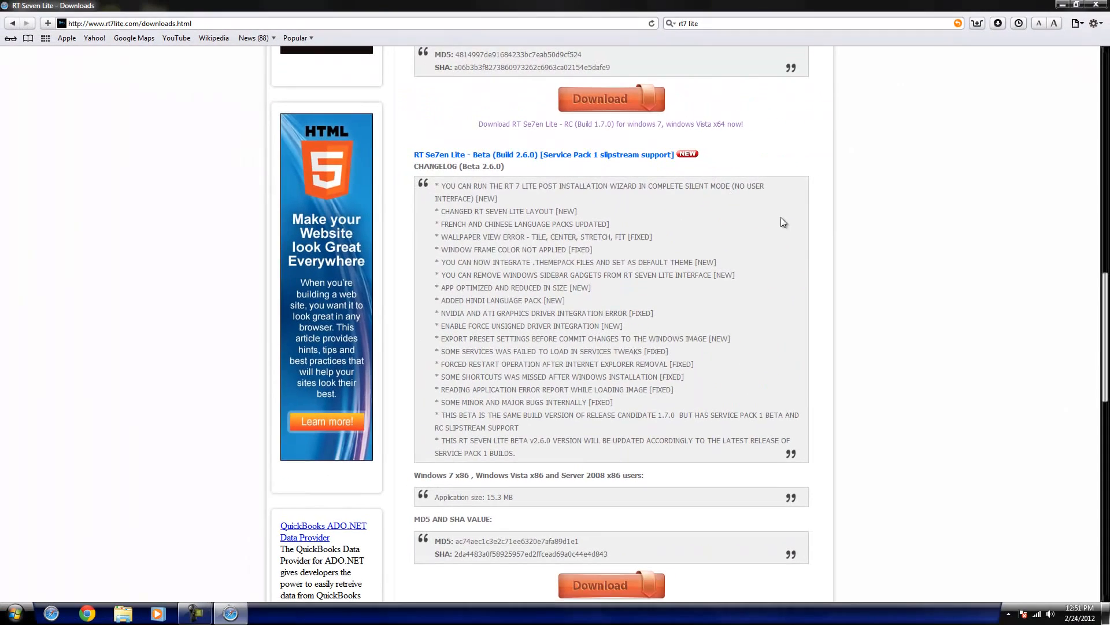
scroll(838, 343, "down", 5)
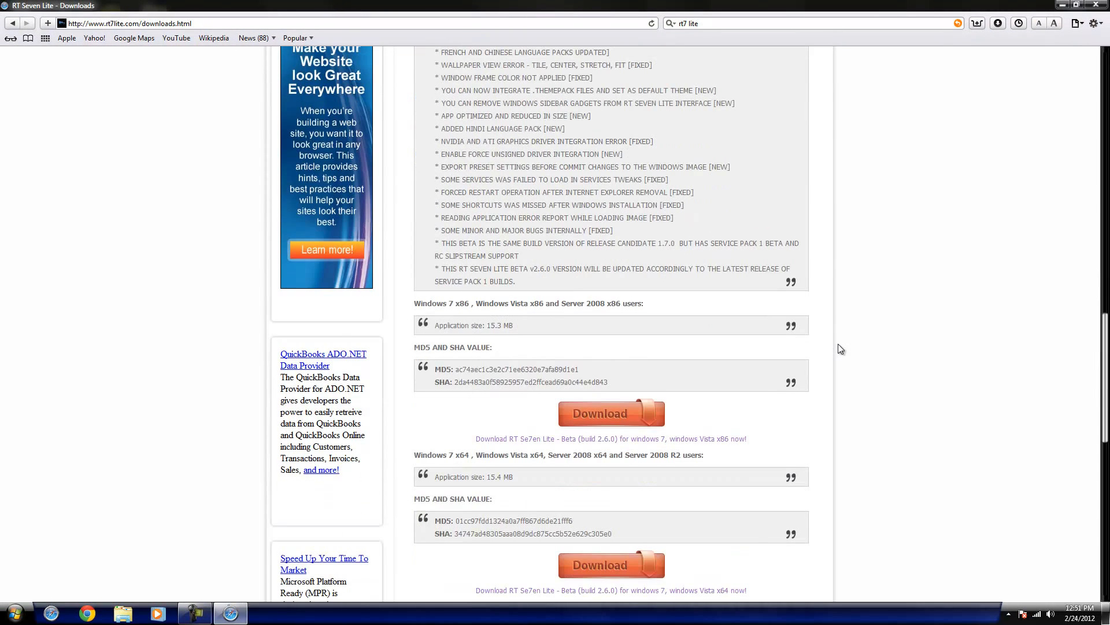
scroll(838, 344, "down", 1)
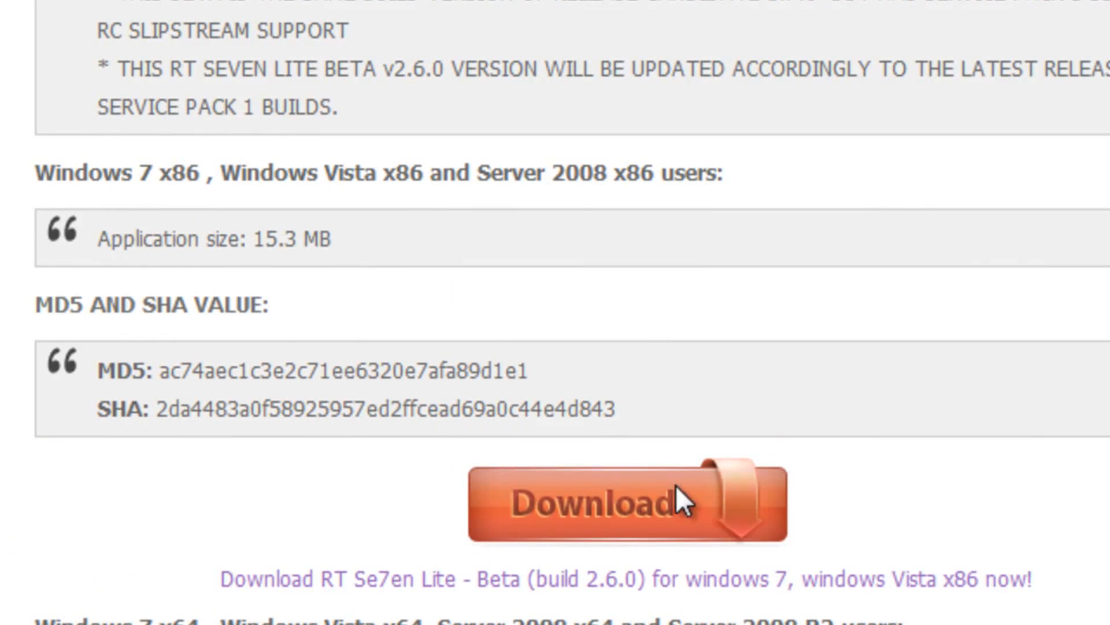
scroll(565, 208, "down", 5)
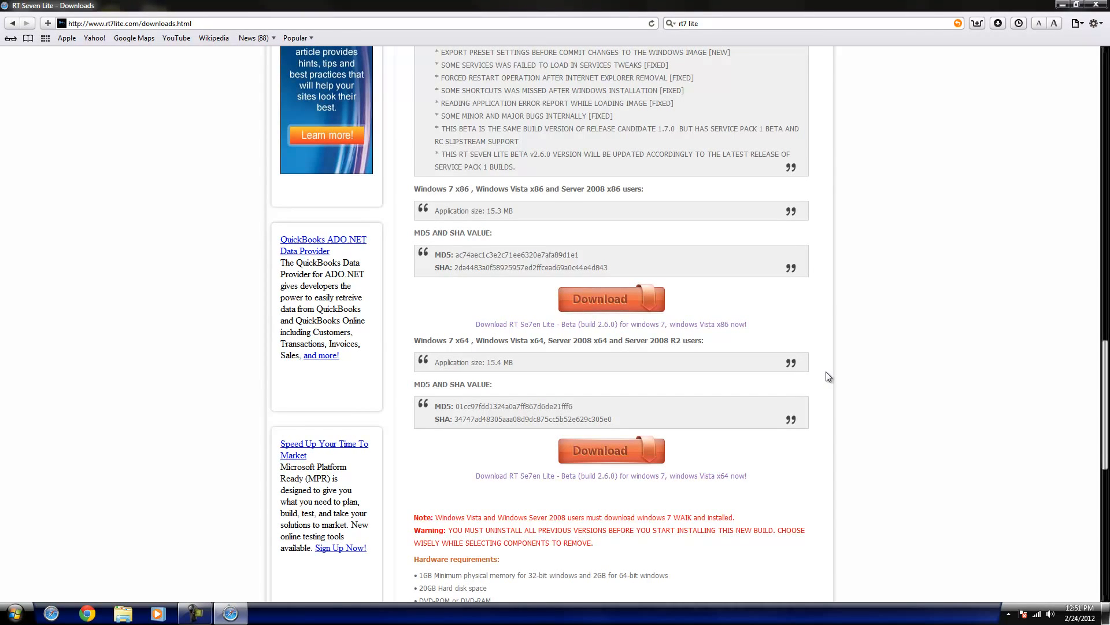
scroll(826, 373, "up", 4)
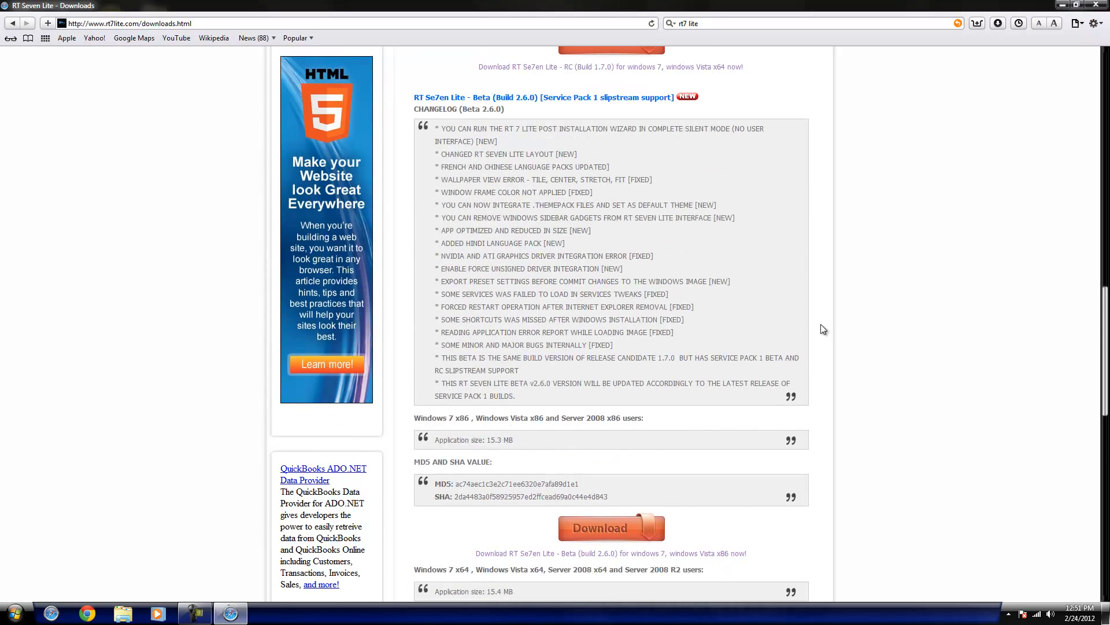
scroll(821, 325, "up", 10)
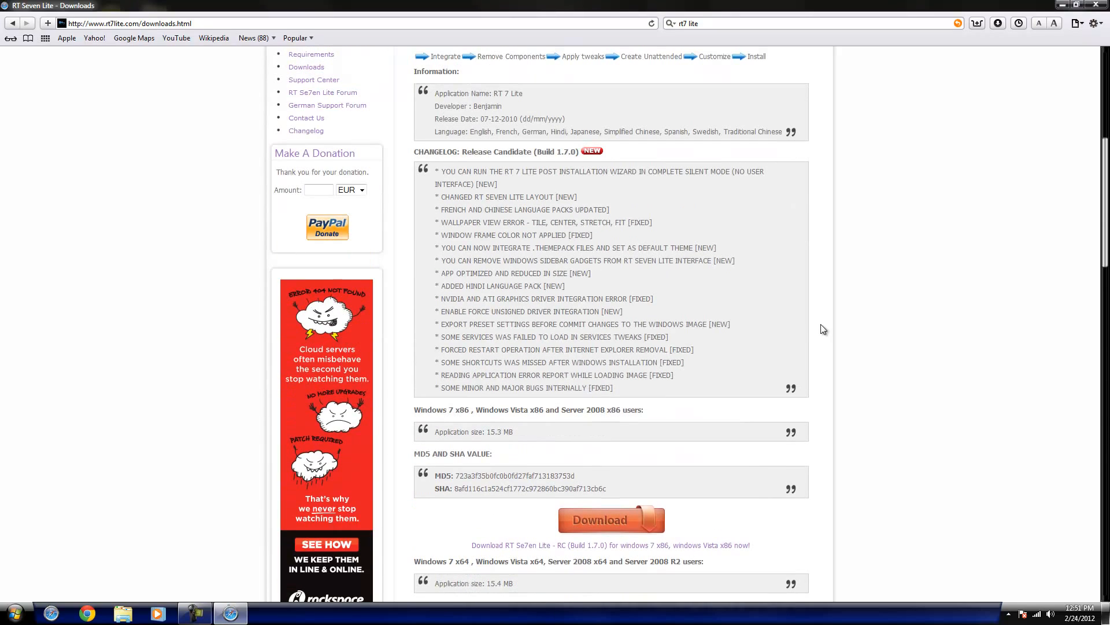
scroll(824, 329, "down", 10)
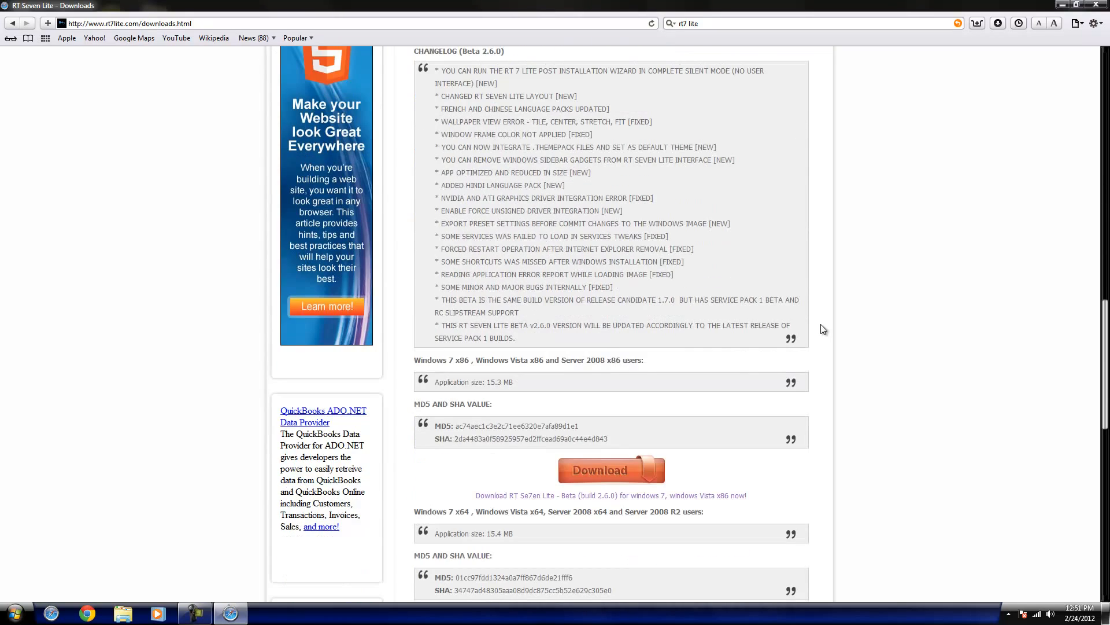
scroll(823, 329, "up", 1)
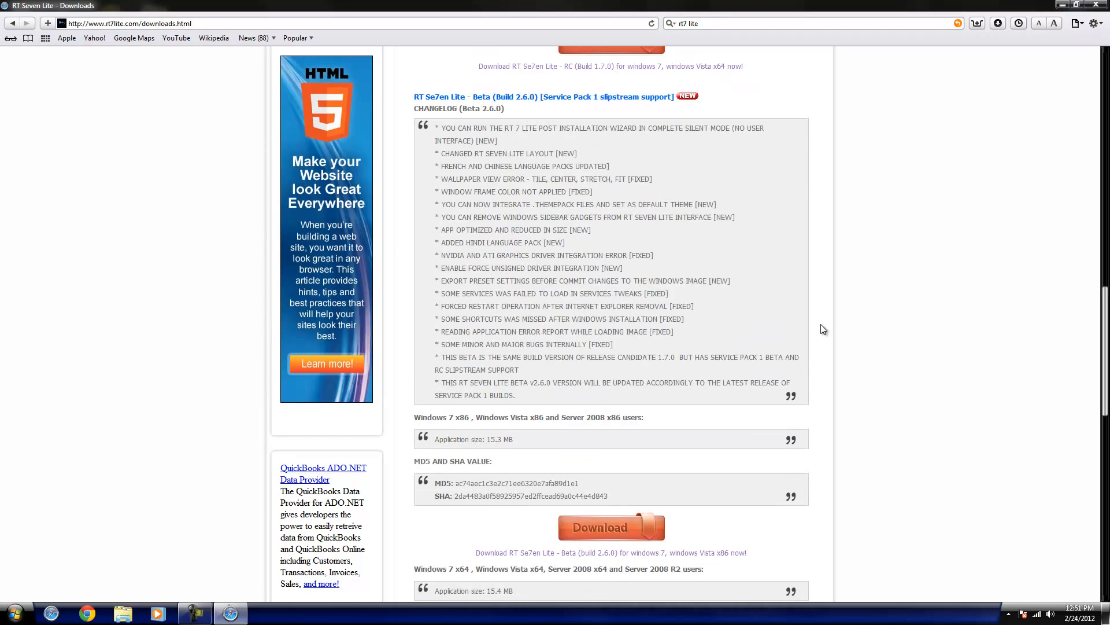
scroll(823, 329, "down", 11)
scroll(823, 330, "up", 8)
scroll(823, 329, "down", 5)
scroll(823, 330, "up", 2)
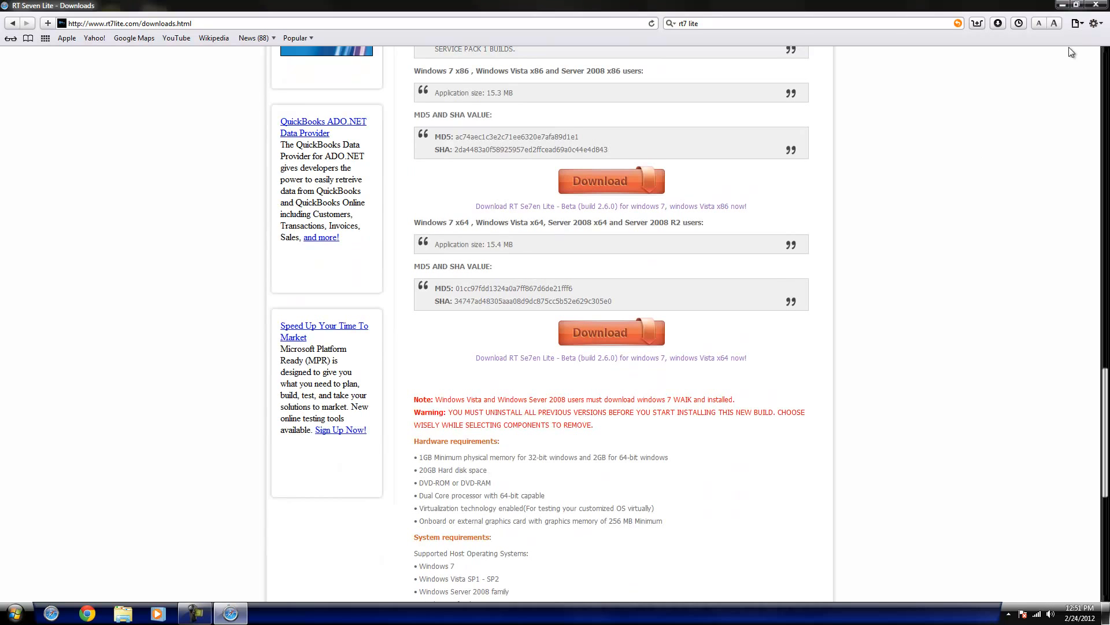
Close the browser and run the RT 7 Lite (64-Bit) shortcut as administrator from an empty spot on the desktop.
left_click(1096, 5)
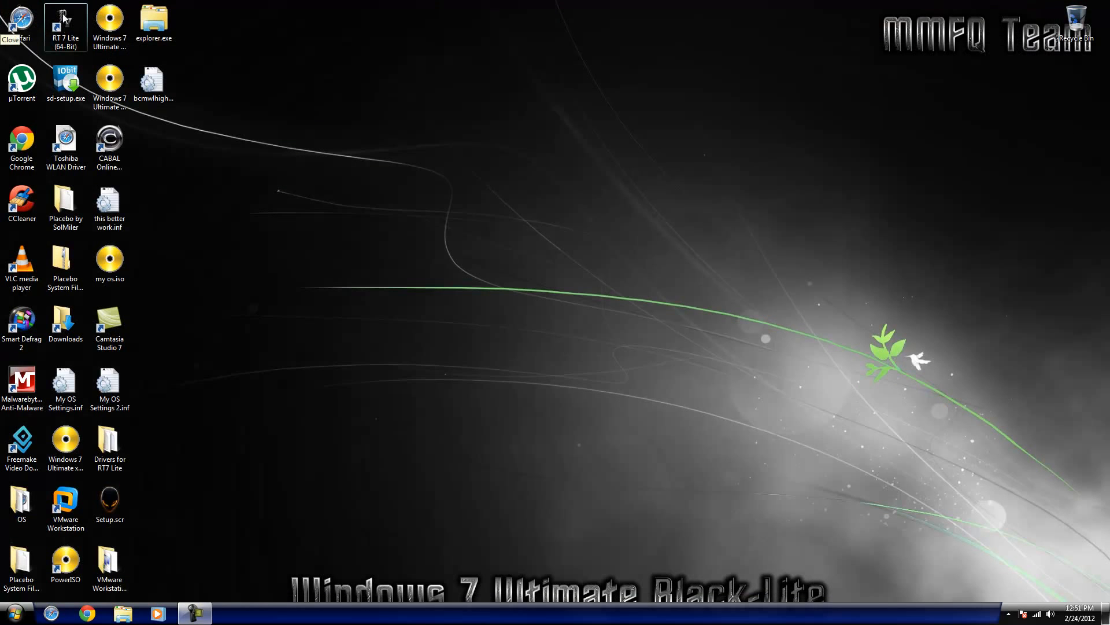
left_click_drag(64, 17, 461, 188)
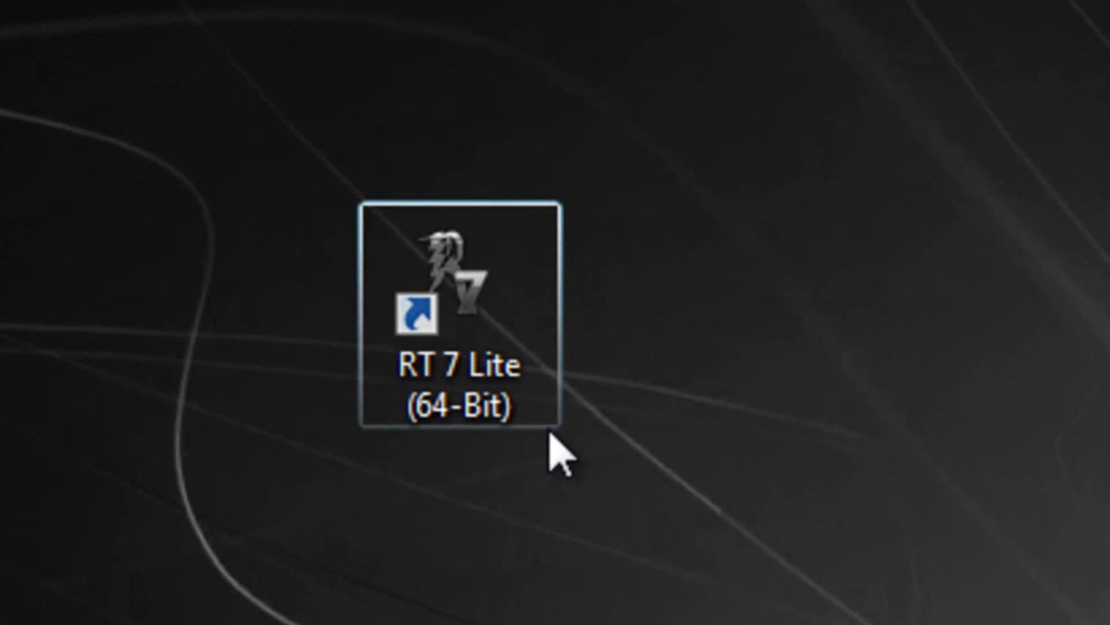
right_click(447, 278)
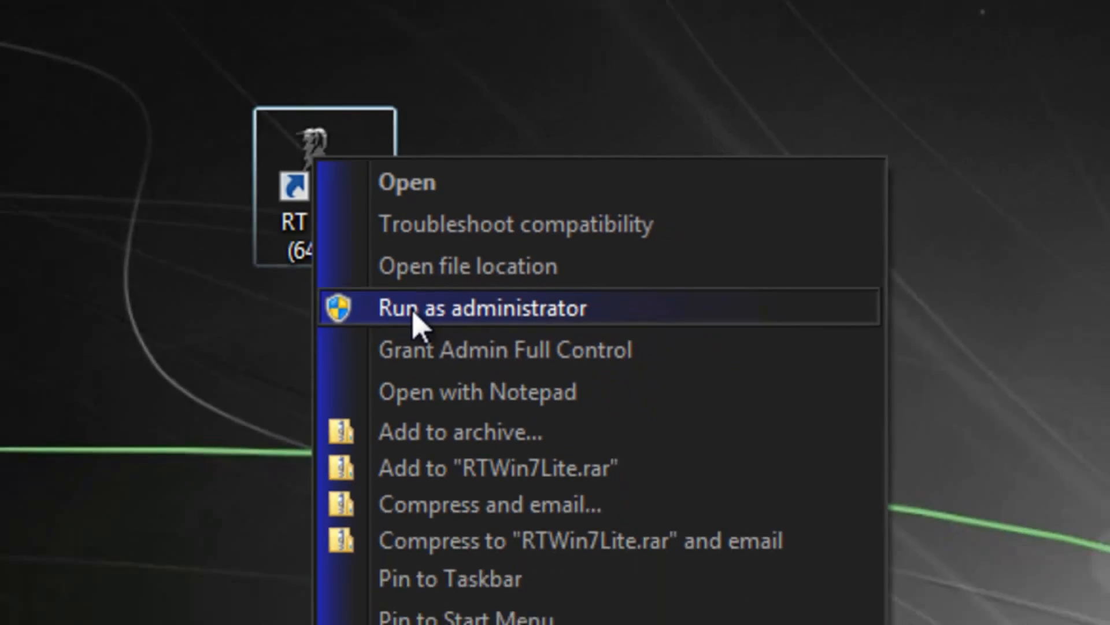
left_click(343, 354)
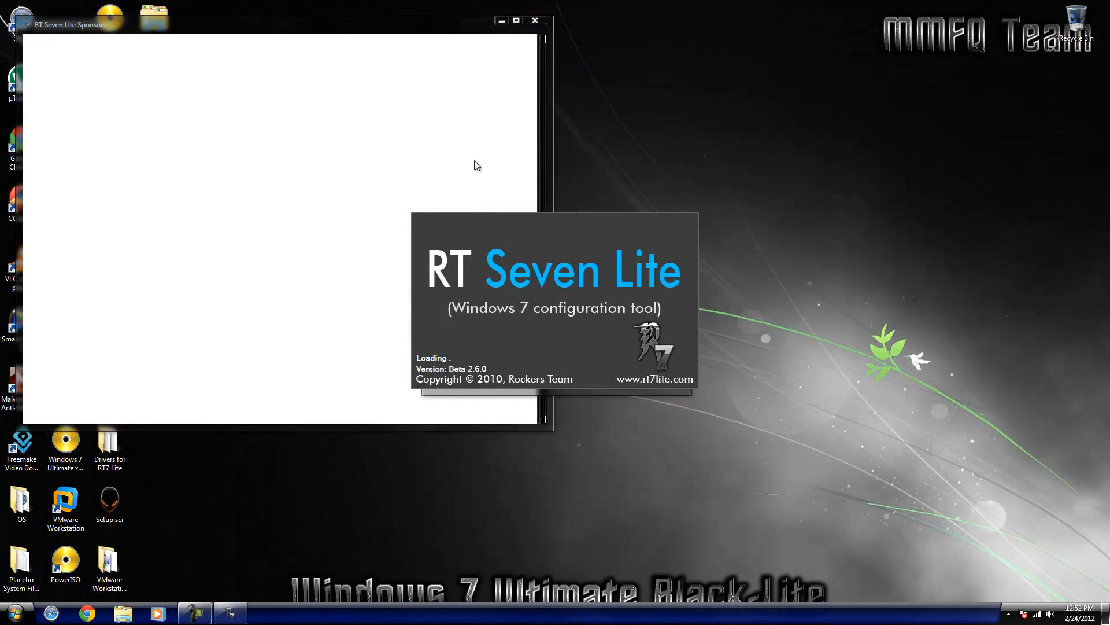
Close the RT Seven Lite sponsor window and allow scripts to continue running after the script error.
left_click(538, 22)
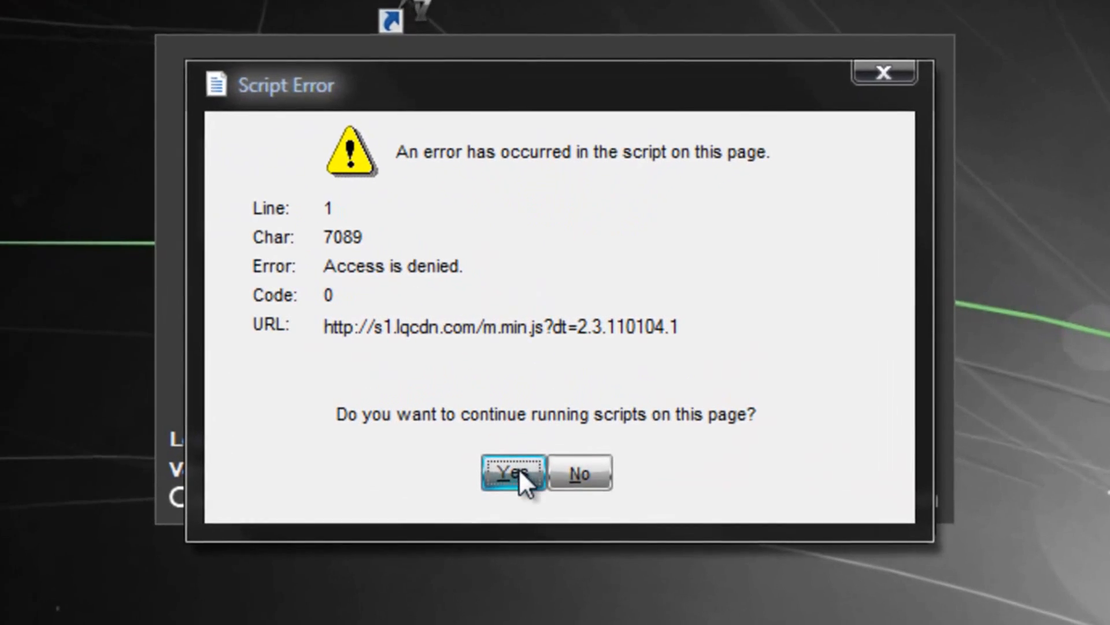
left_click(518, 470)
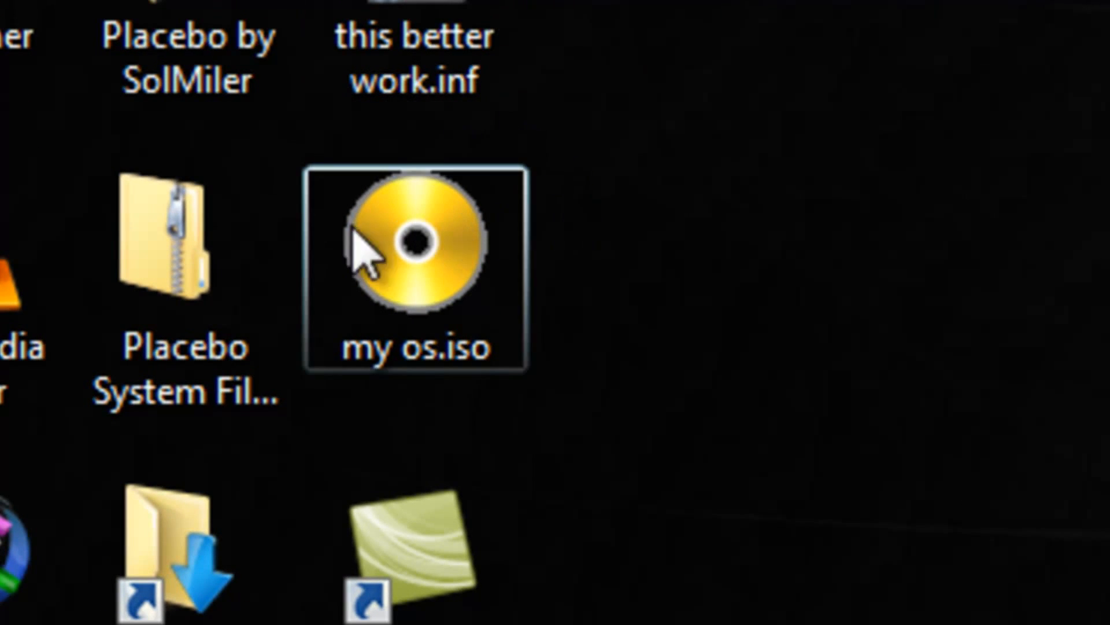
Open my os.iso from the desktop, select all of its folders and setup files, and close the image window.
double_click(438, 292)
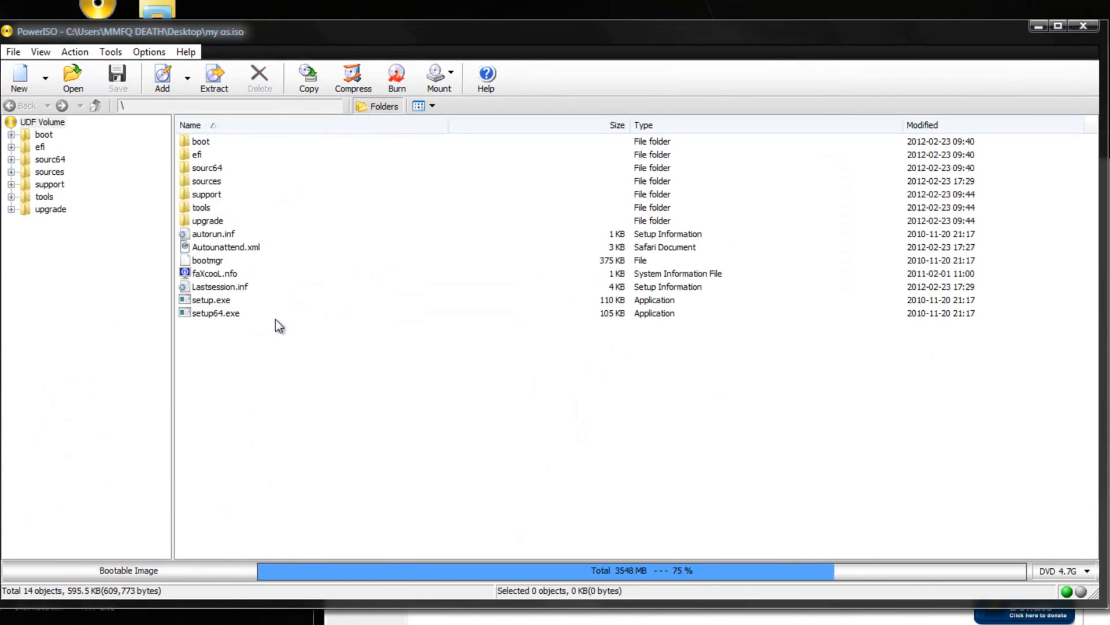
left_click_drag(229, 394, 195, 133)
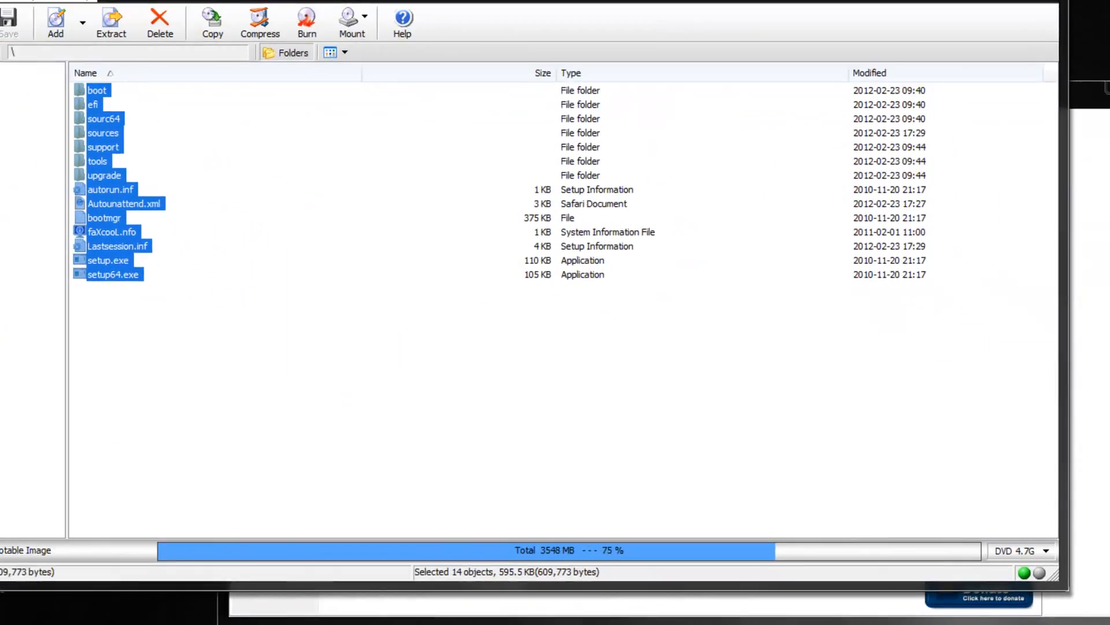
left_click(1074, 18)
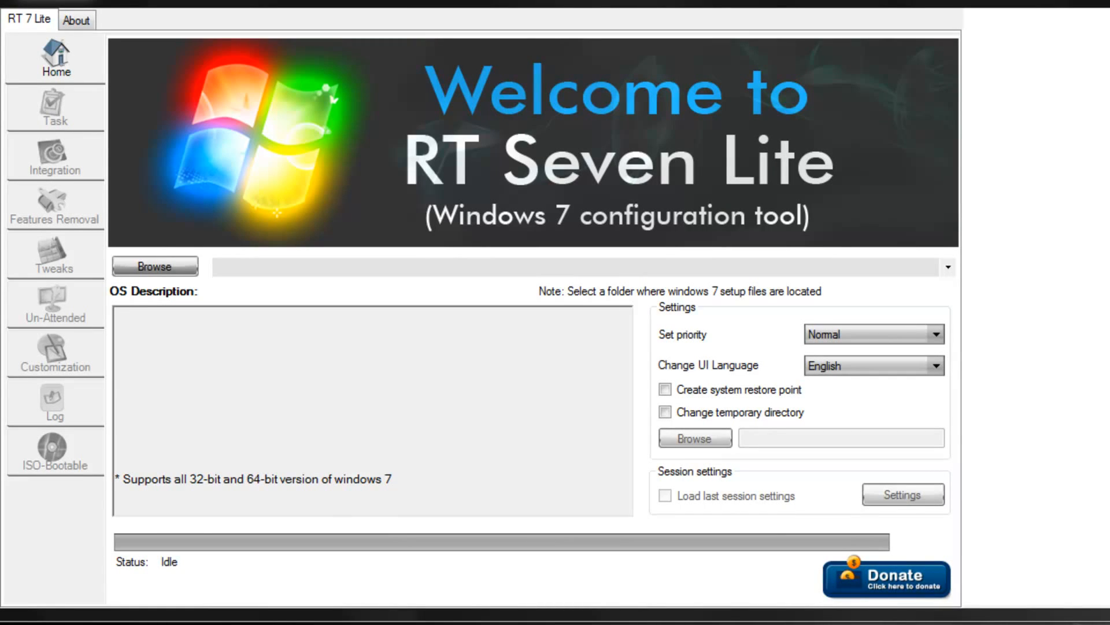
Check the source options for the Windows 7 image, and view the DVD drives in the Computer window before closing it.
left_click(155, 266)
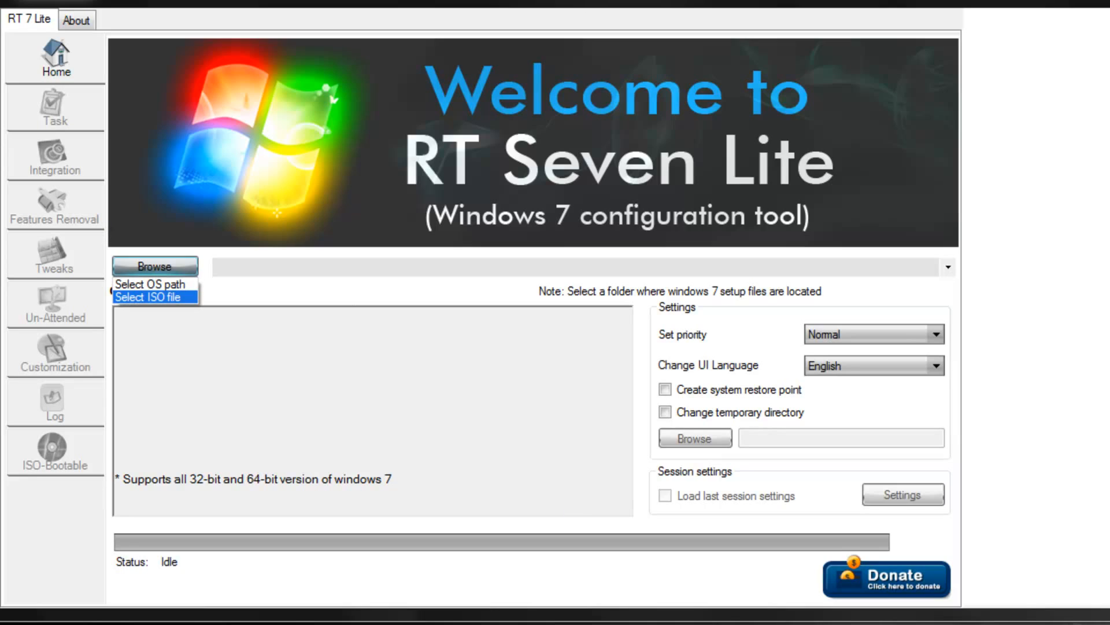
key("Escape")
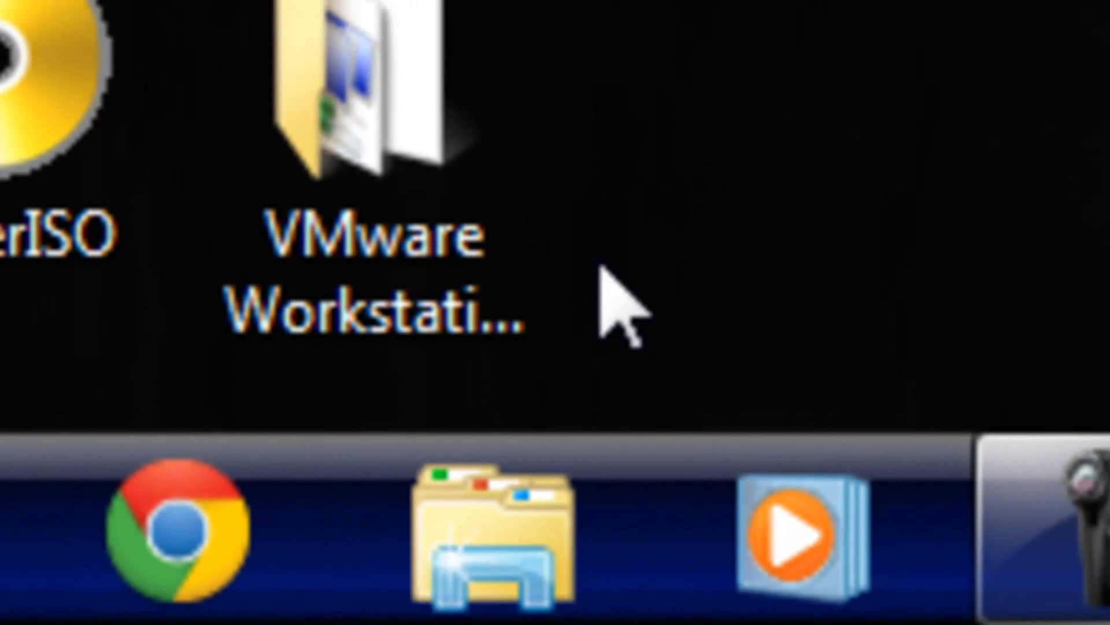
key("super+e")
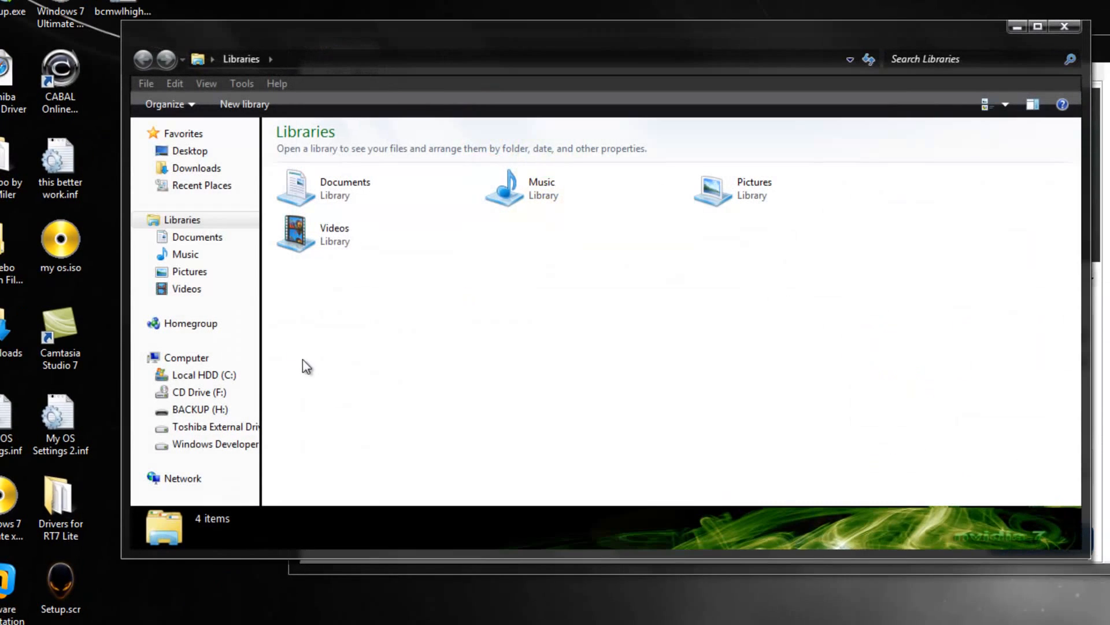
left_click(224, 357)
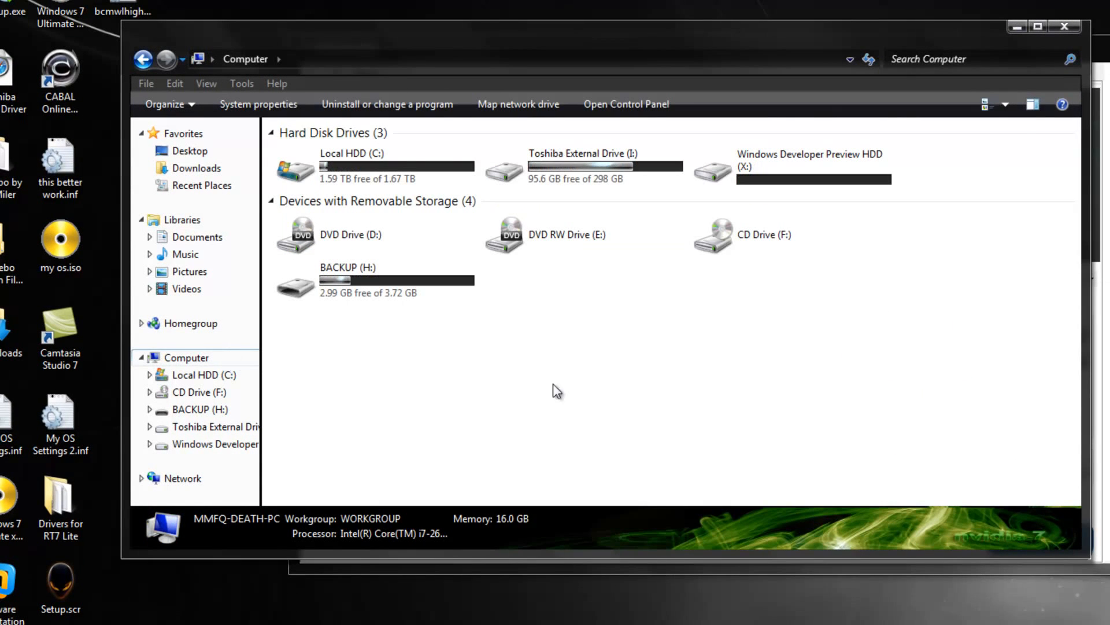
right_click(563, 244)
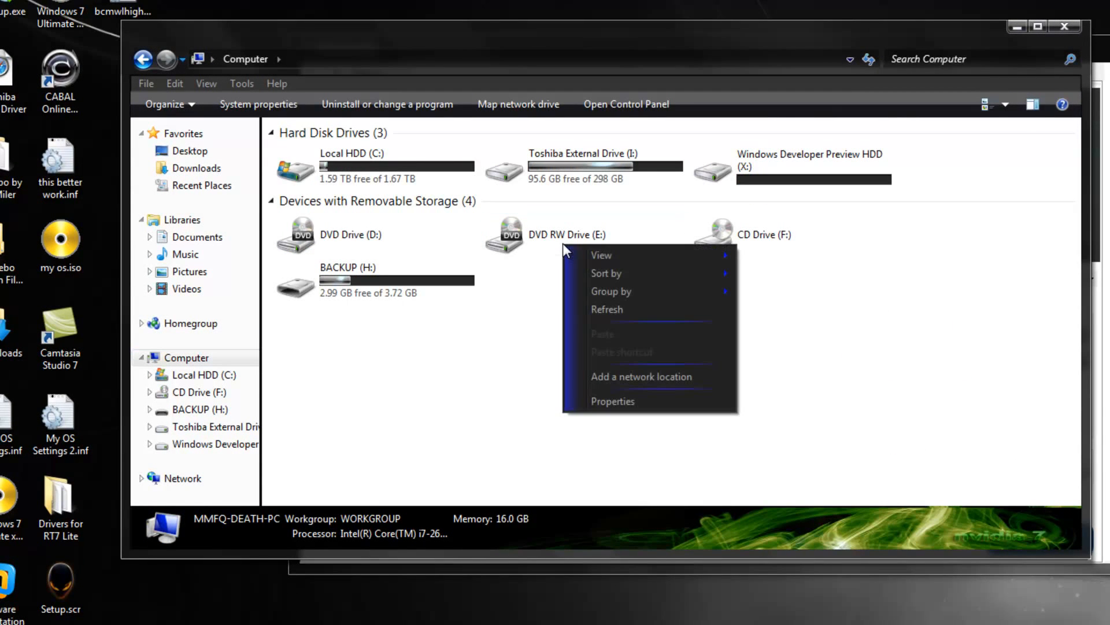
left_click(520, 331)
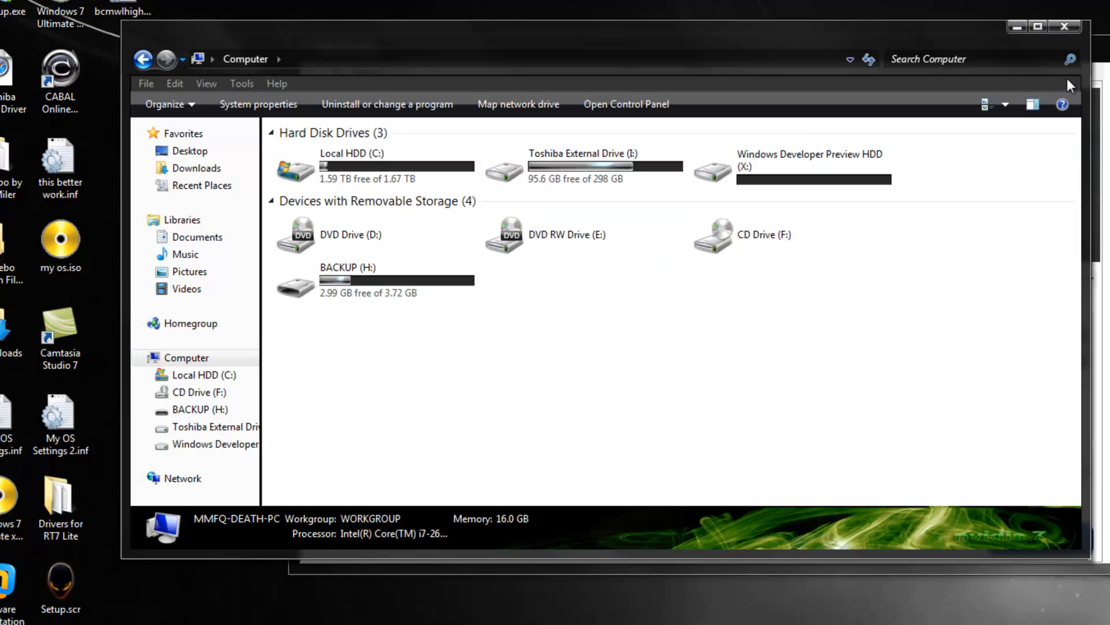
left_click(1062, 27)
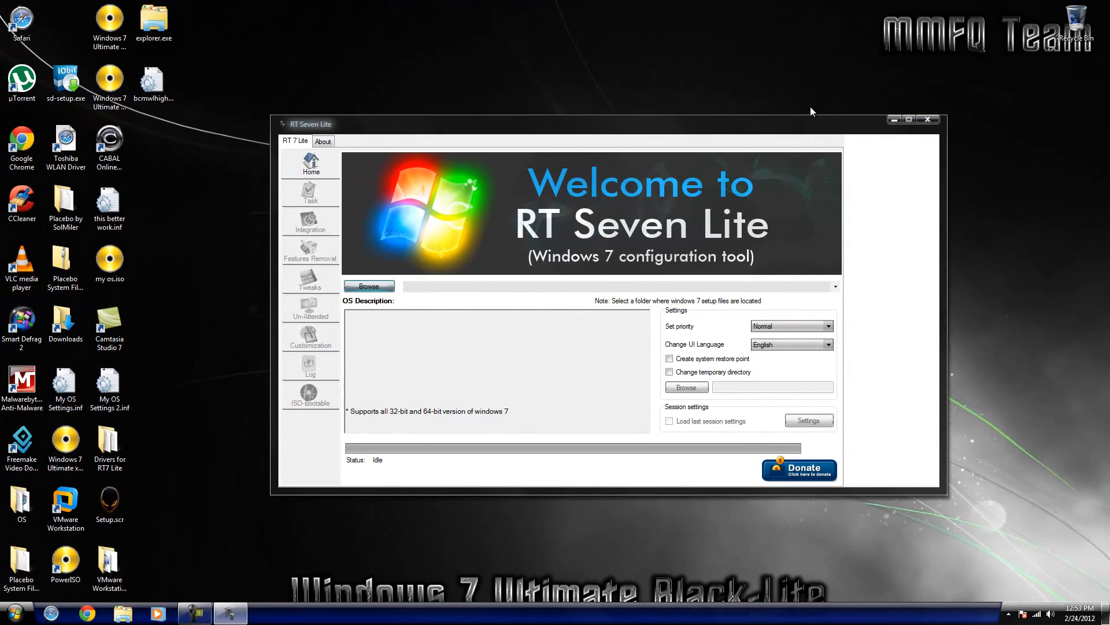
Move the bcmwlhigh6.inf file into the empty desktop slot beside Safari.
left_click_drag(151, 81, 74, 26)
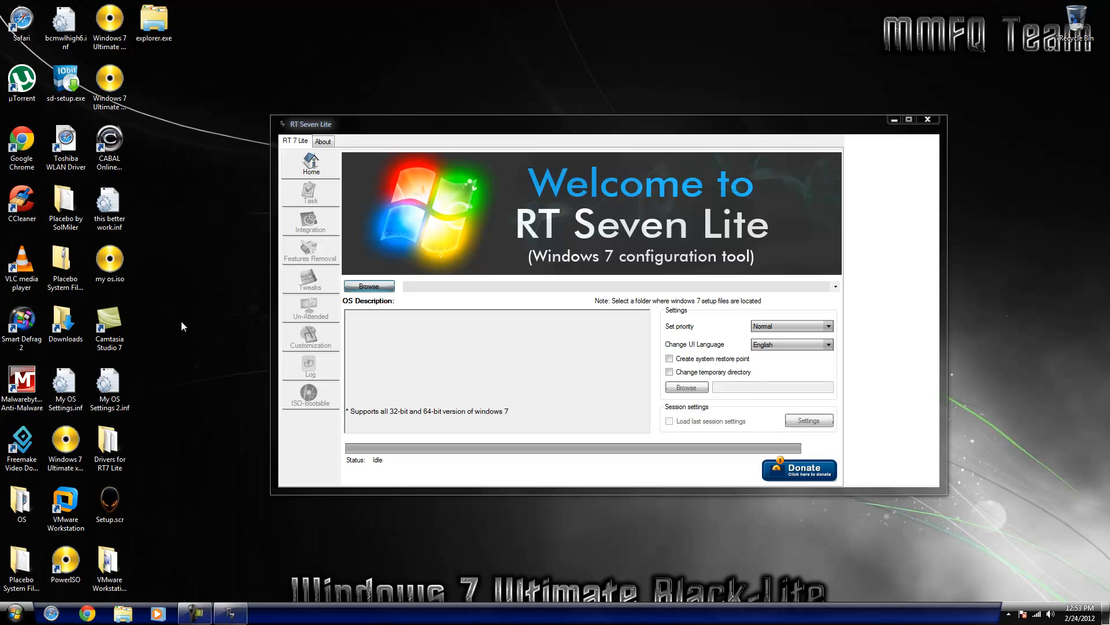
Extract the Windows 7 ISO to the Tutorial folder on the desktop, and choose Windows 7 ULTIMATE (x64) from the operating system list.
left_click(370, 286)
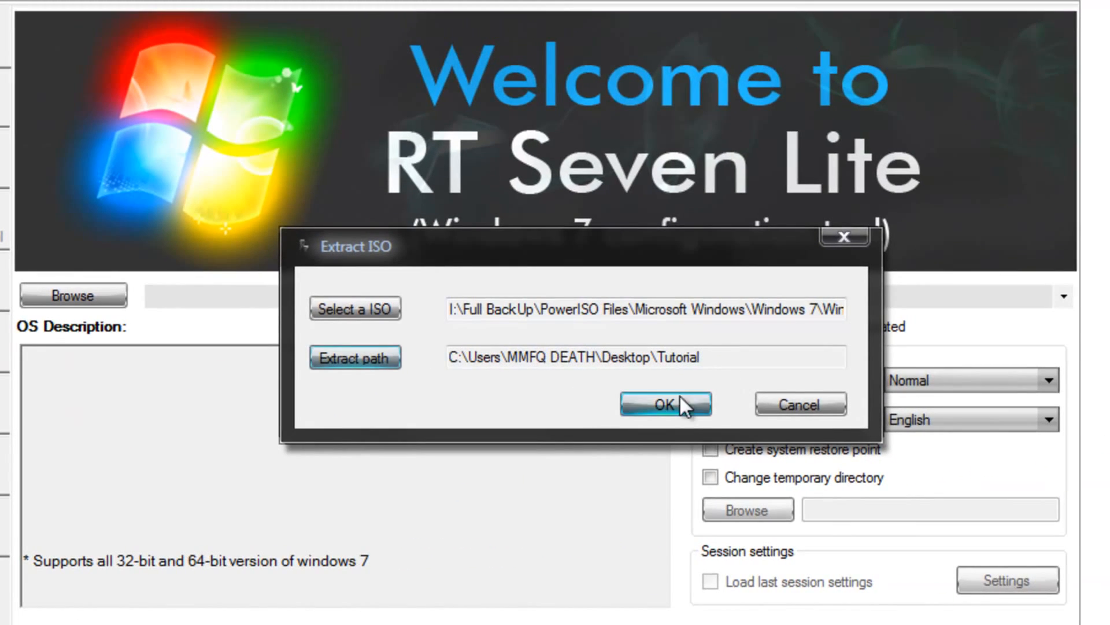
left_click(679, 402)
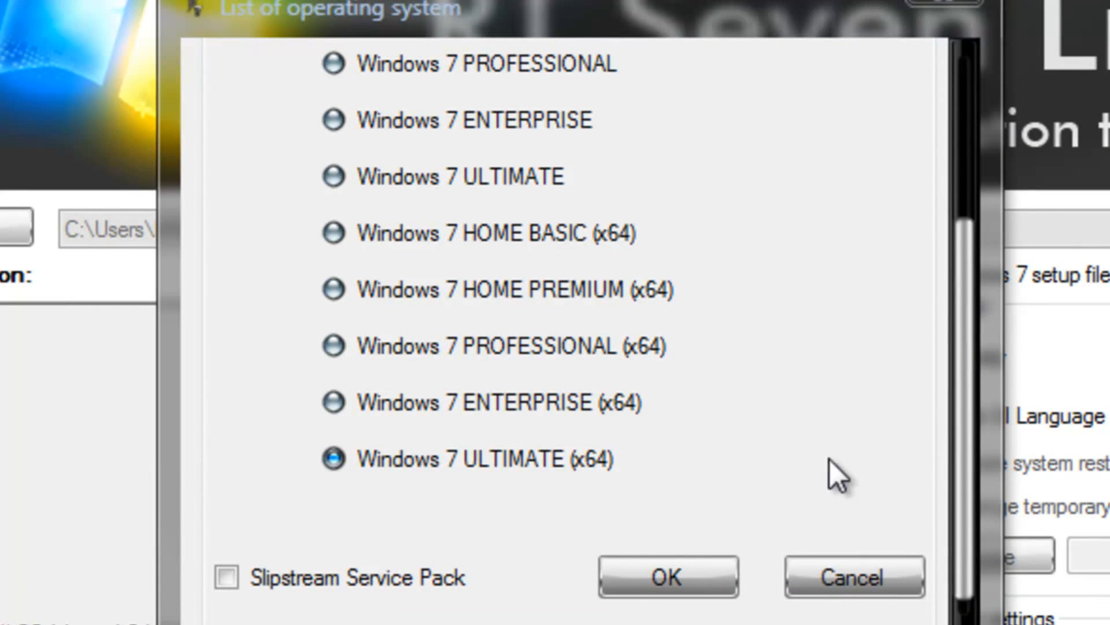
left_click_drag(965, 399, 956, 272)
left_click_drag(947, 218, 954, 476)
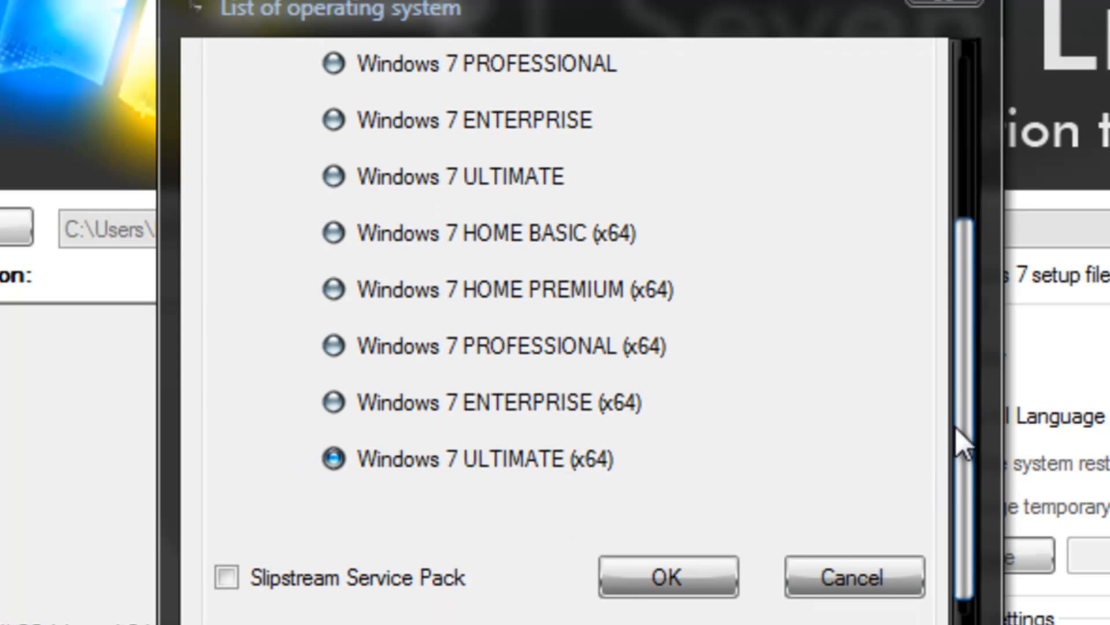
left_click_drag(955, 426, 922, 469)
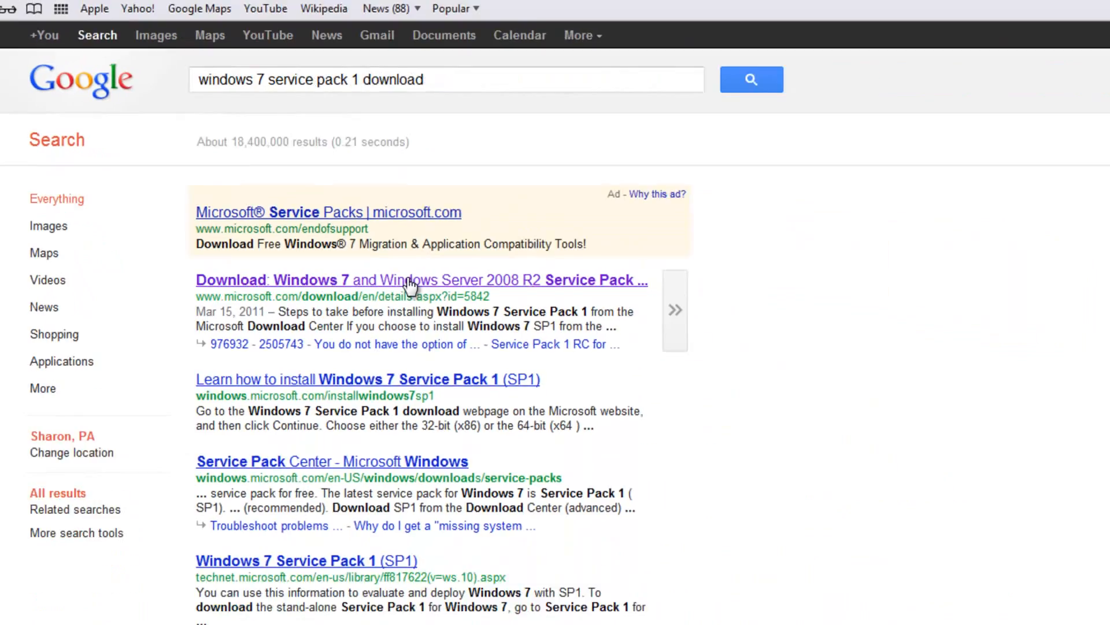
Review the Windows 7 Service Pack 1 files on Microsoft's Download Center, and skip service pack slipstreaming for the extracted image.
left_click(643, 393)
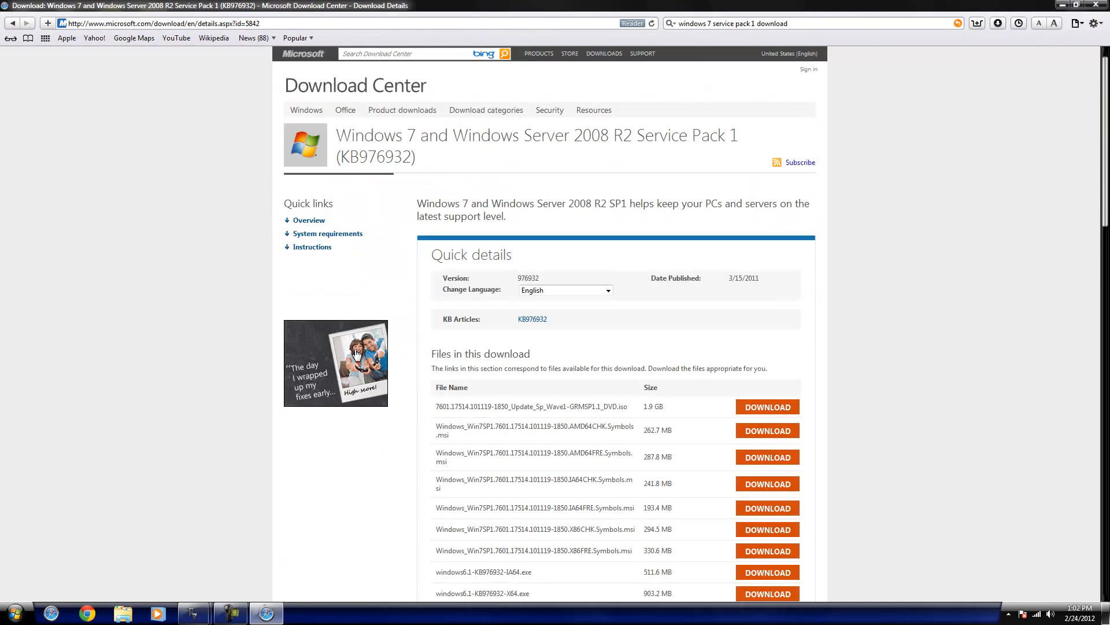
scroll(356, 355, "down", 4)
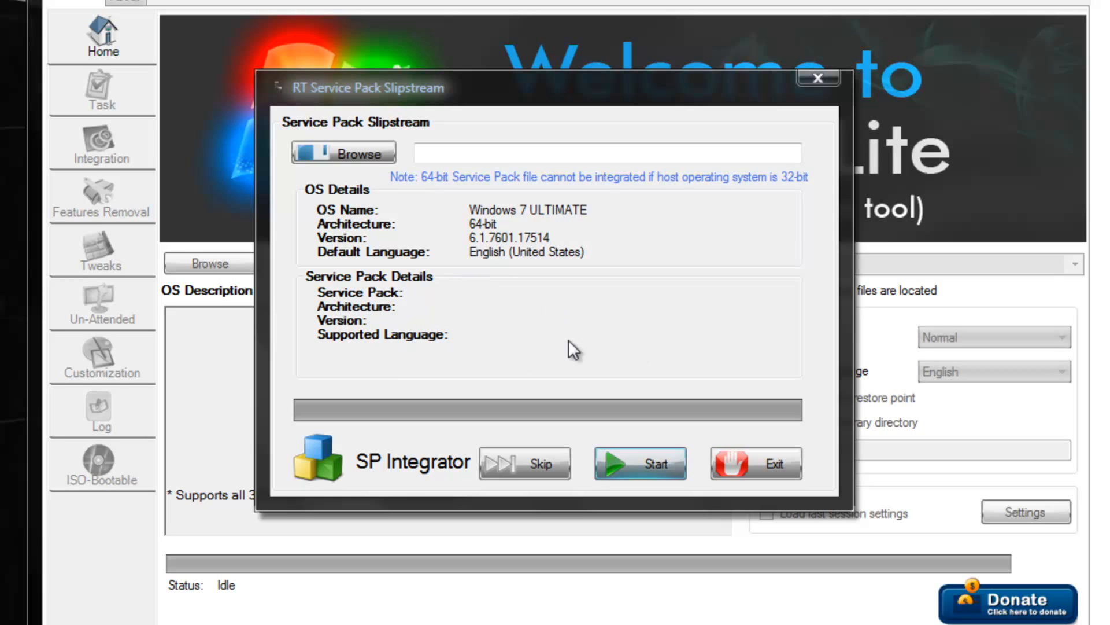
left_click(550, 466)
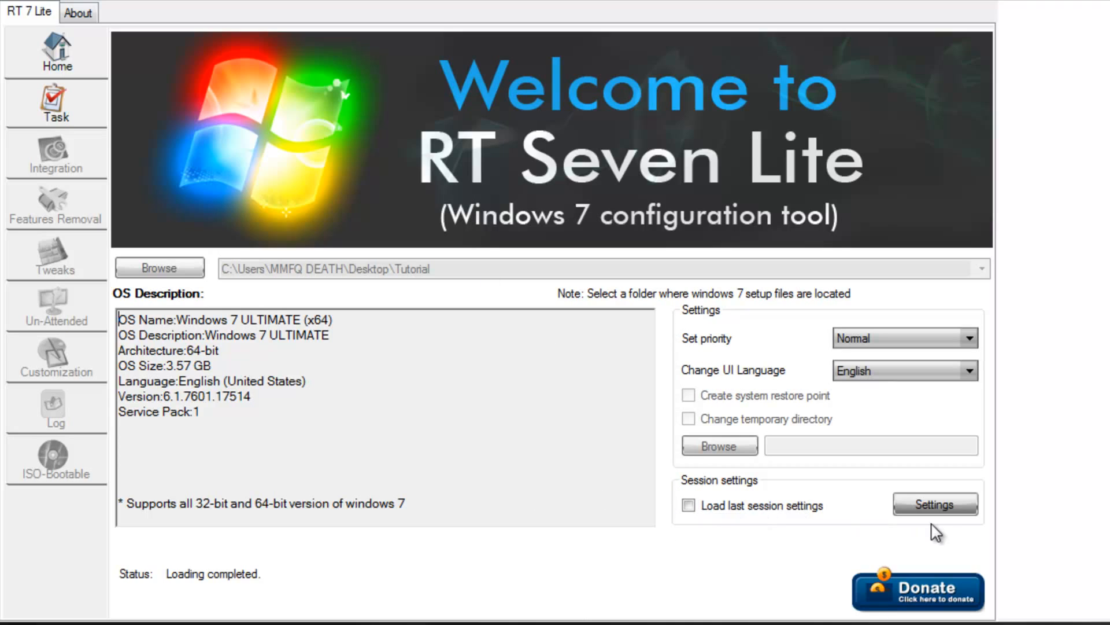
Examine the saved session files available in the session settings, and close the settings without loading one.
left_click(943, 507)
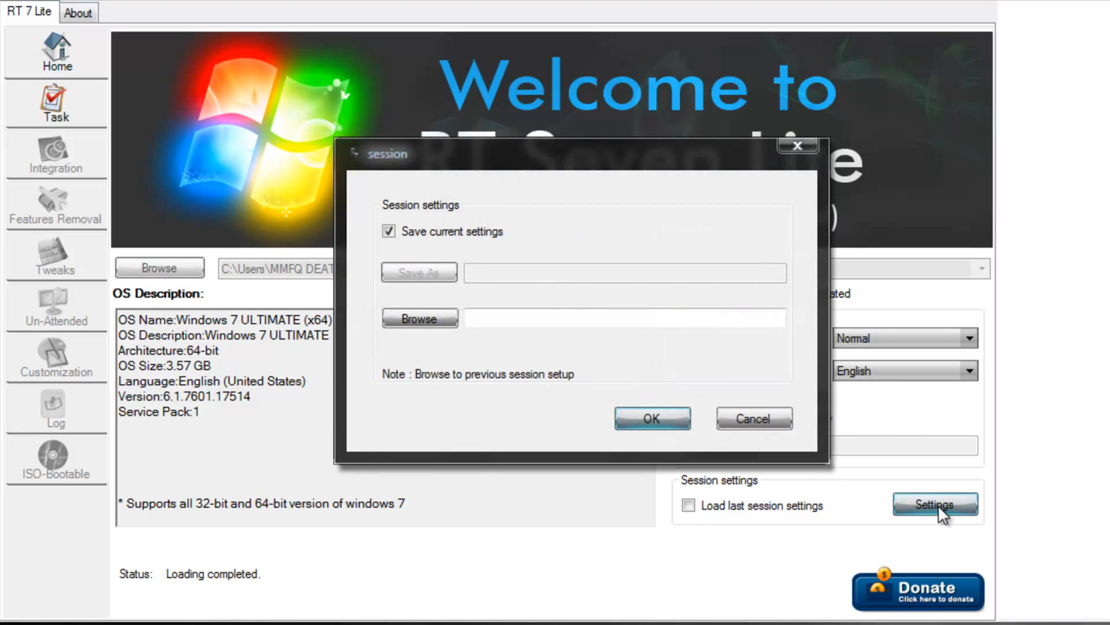
left_click(407, 321)
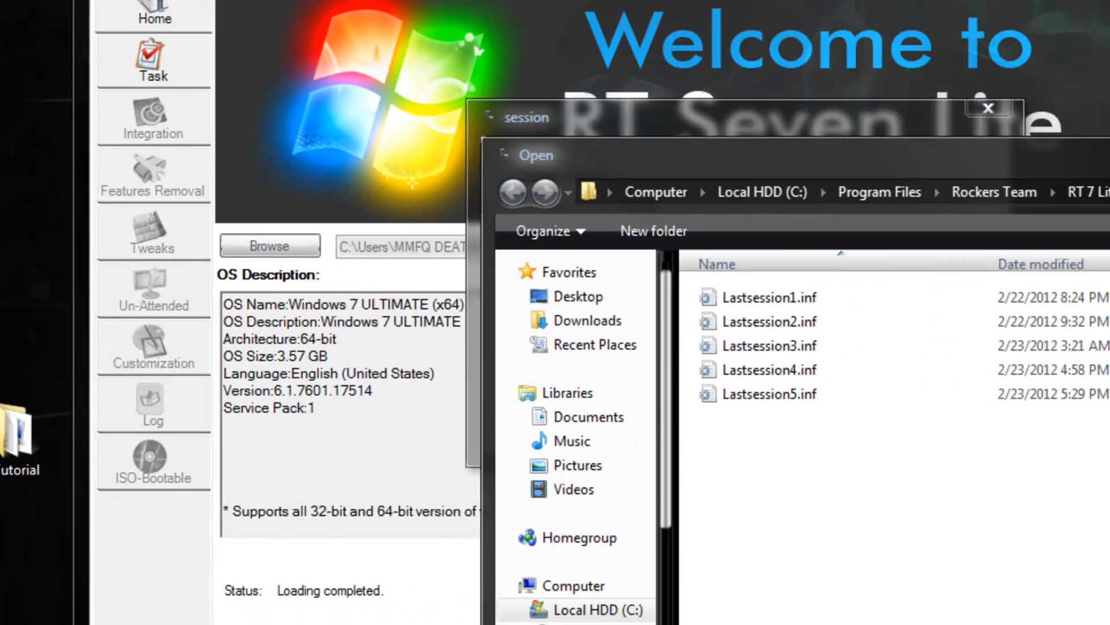
key("Escape")
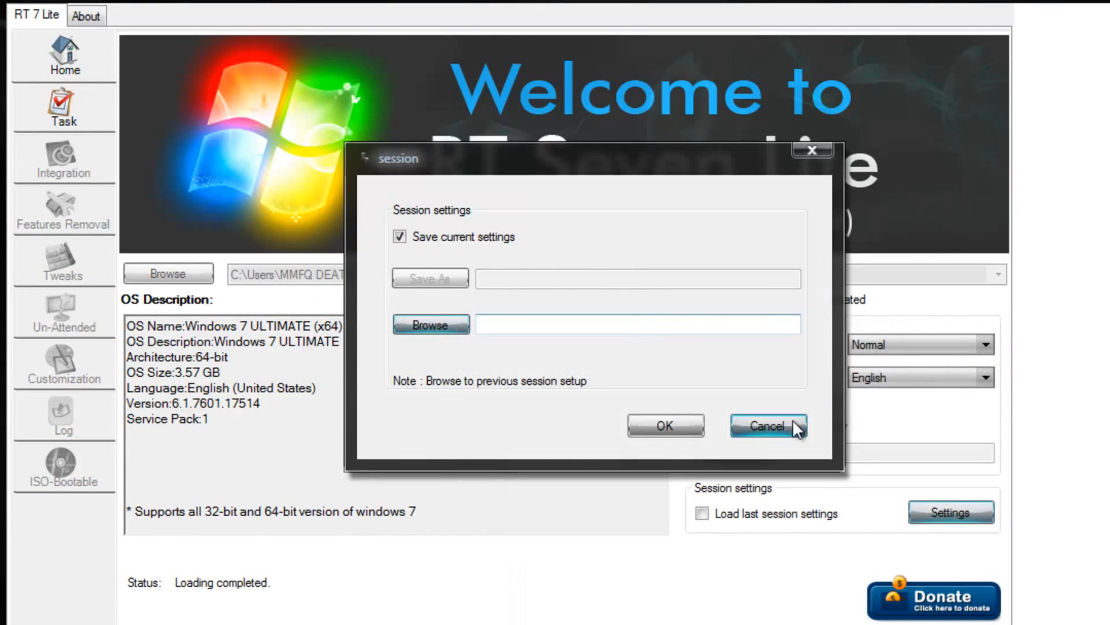
left_click(762, 422)
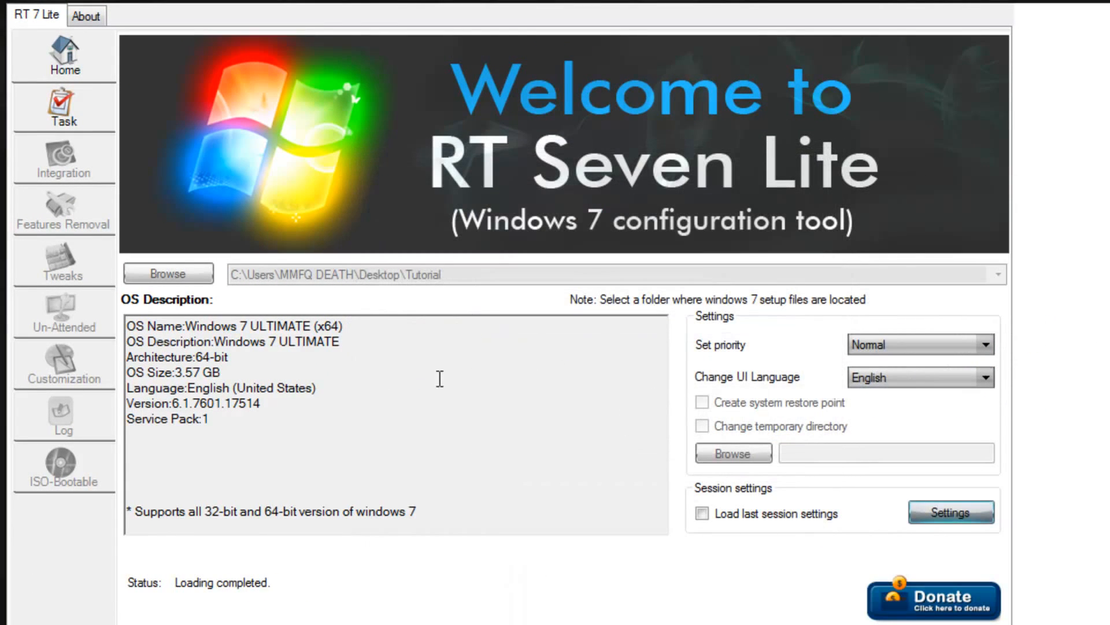
Enable all customization tasks for the image, and open the driver integration list.
left_click(98, 124)
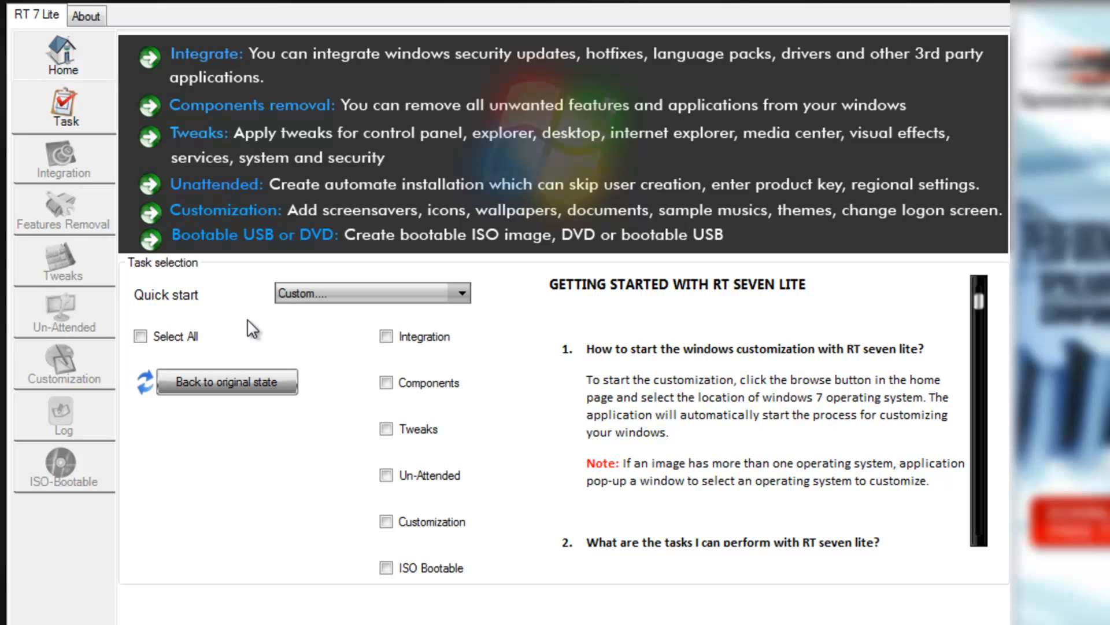
left_click(189, 340)
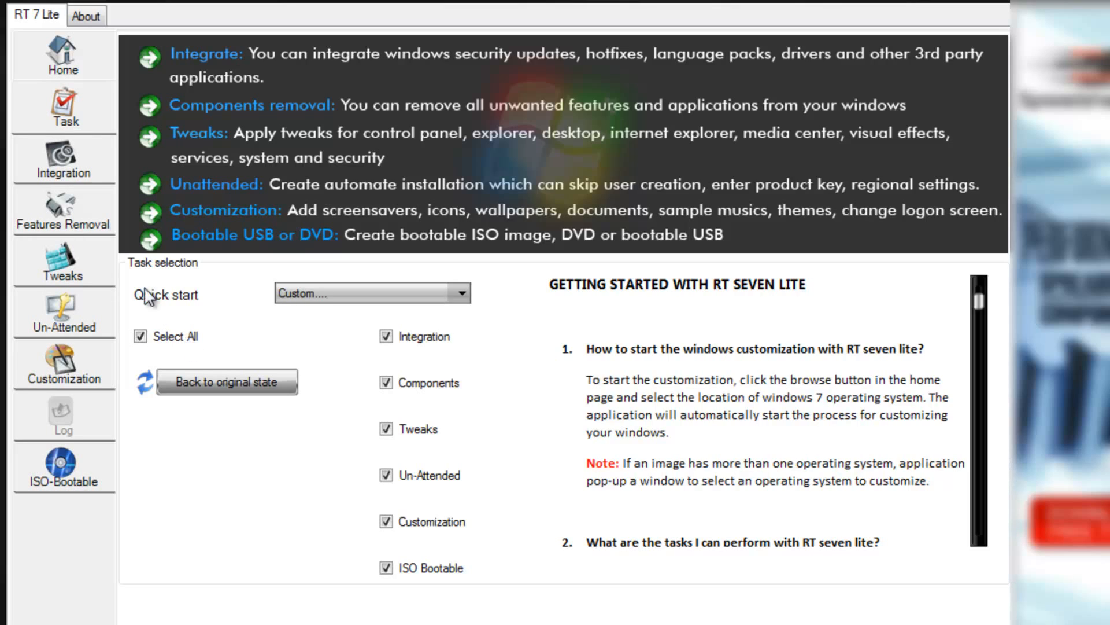
left_click(57, 167)
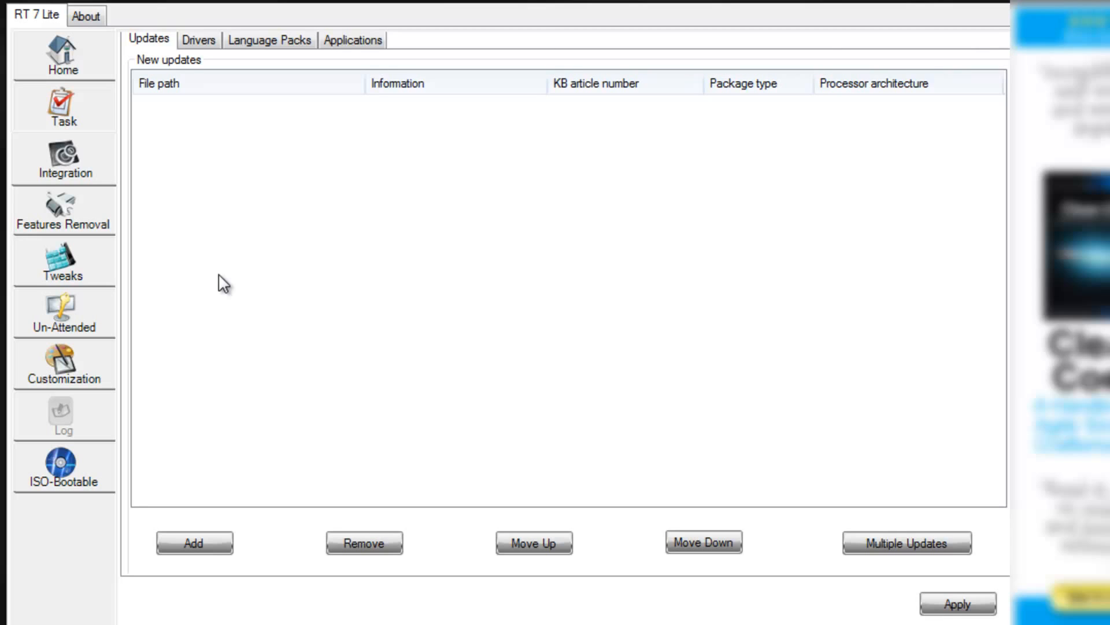
left_click(193, 39)
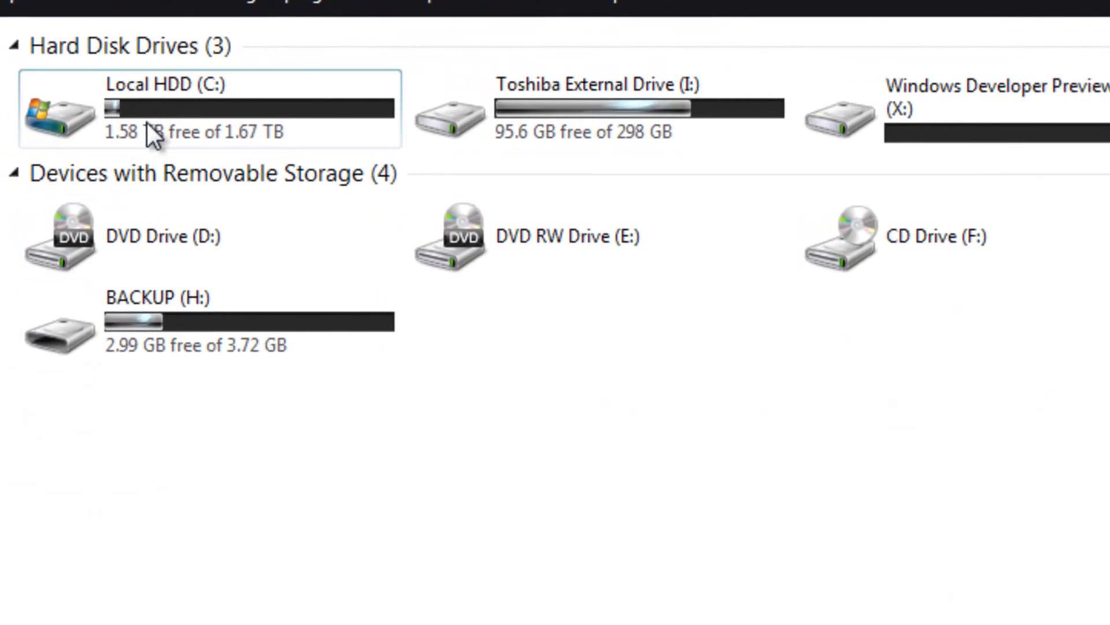
Browse to the C:\Windows\System32\DriverStore folder on the local hard disk to locate the installed drivers.
double_click(147, 123)
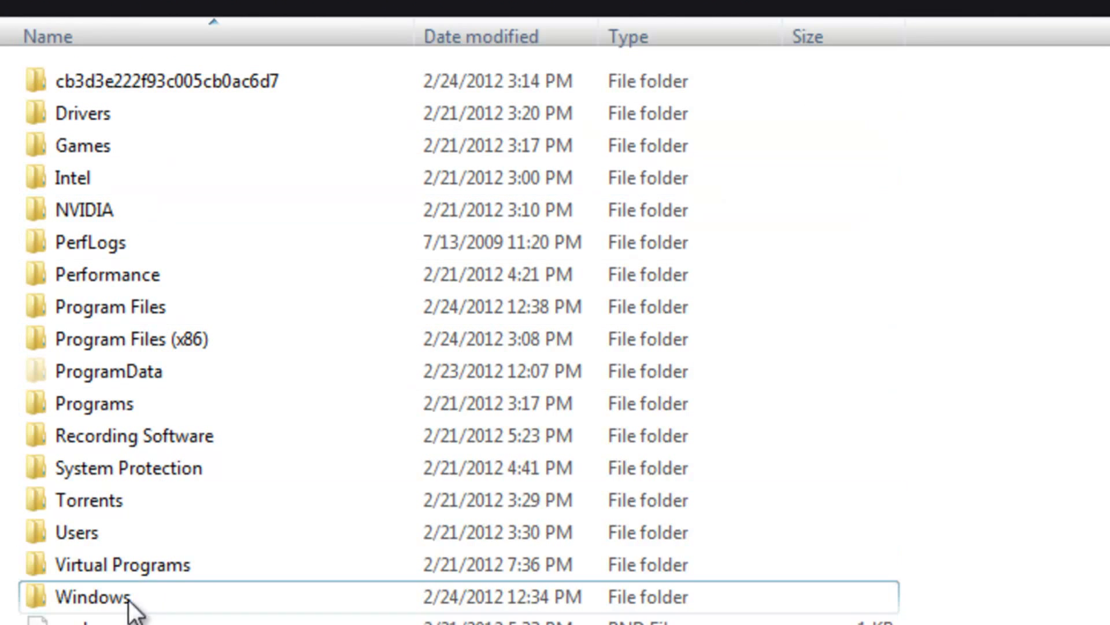
mouse_move(147, 117)
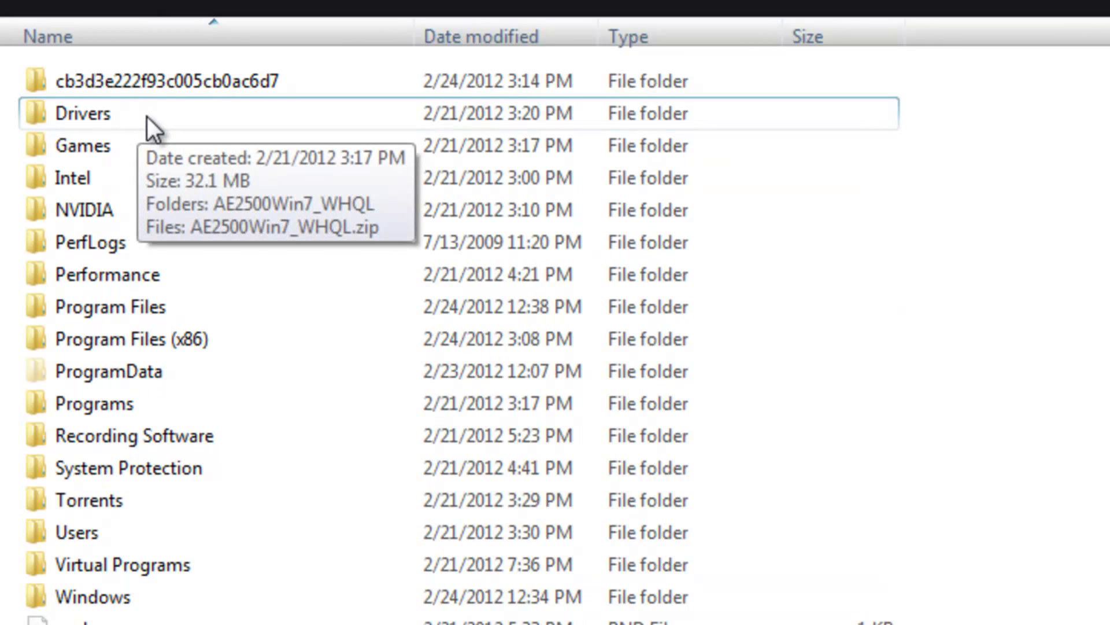
double_click(171, 607)
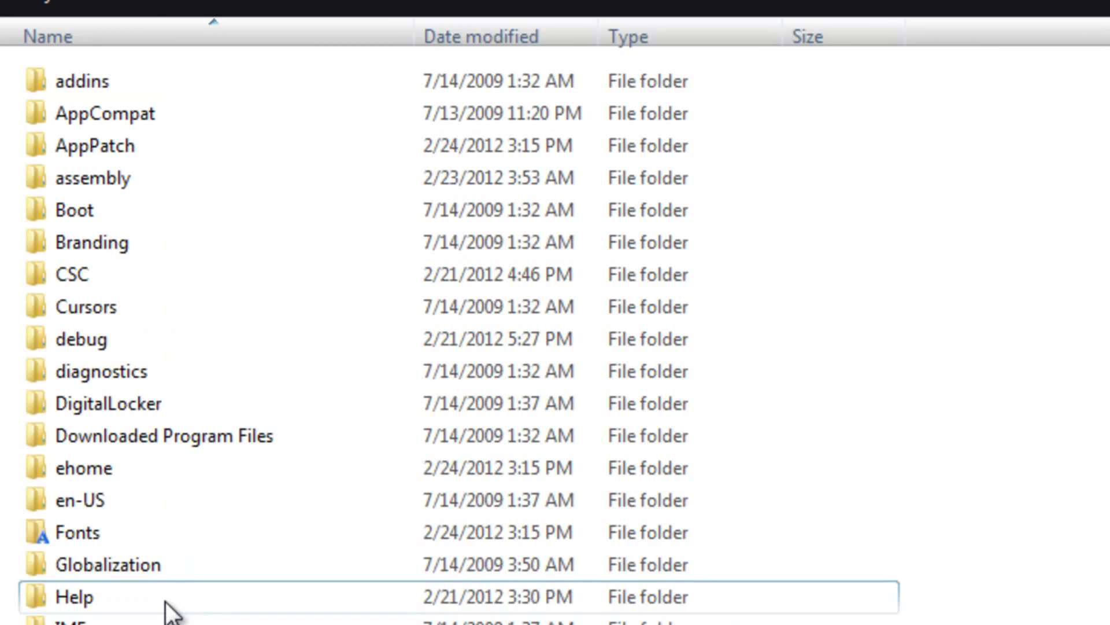
scroll(171, 608, "down", 4)
scroll(170, 607, "down", 2)
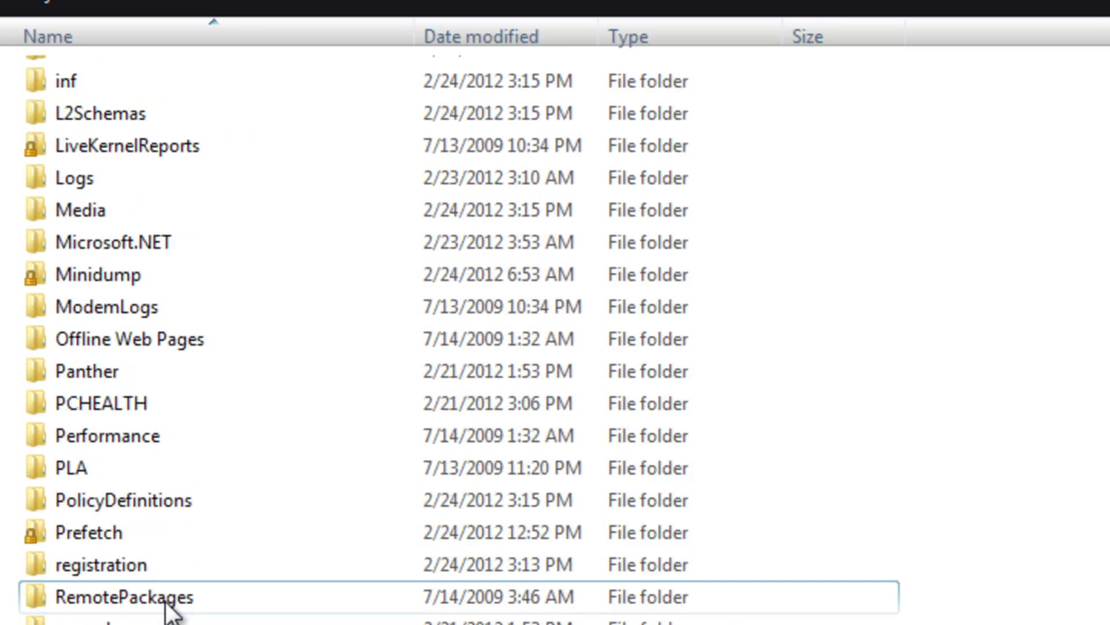
scroll(171, 607, "up", 5)
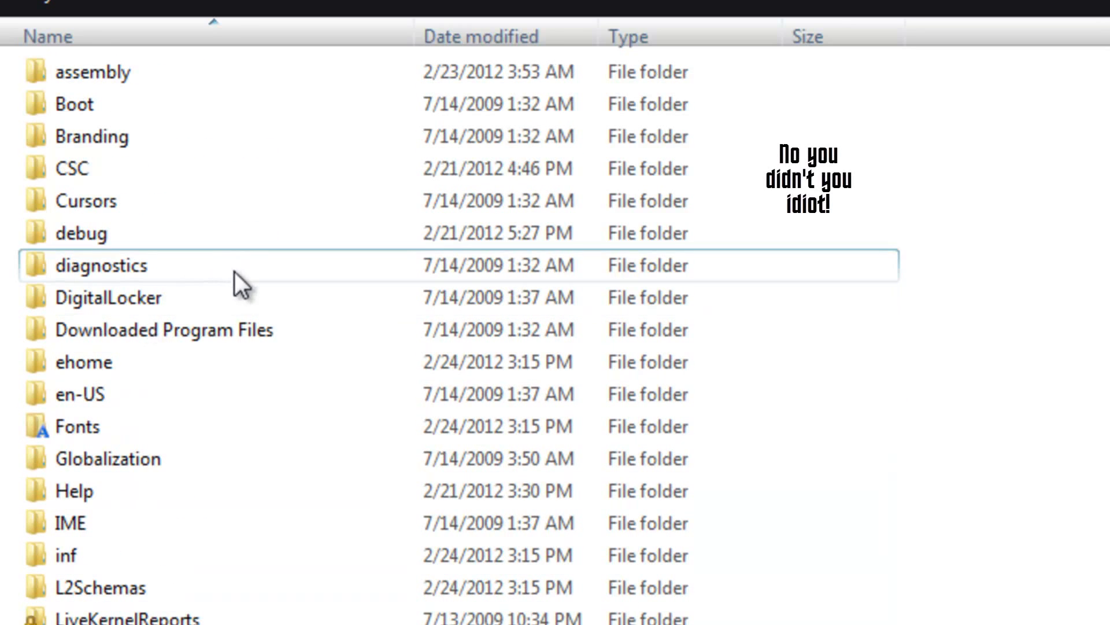
scroll(264, 383, "up", 1)
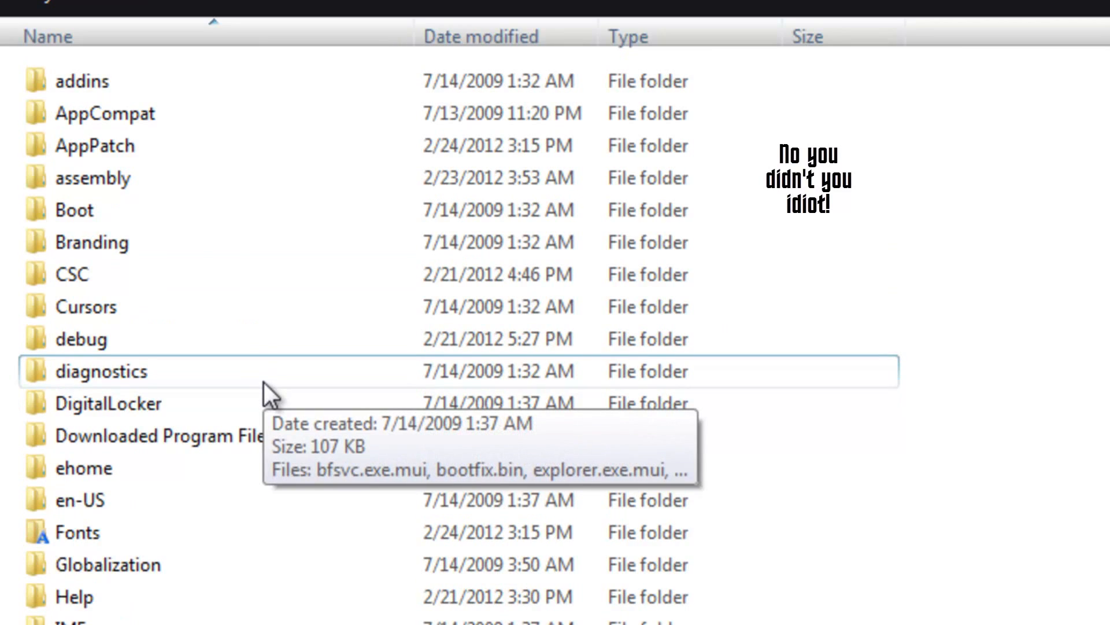
scroll(264, 383, "down", 12)
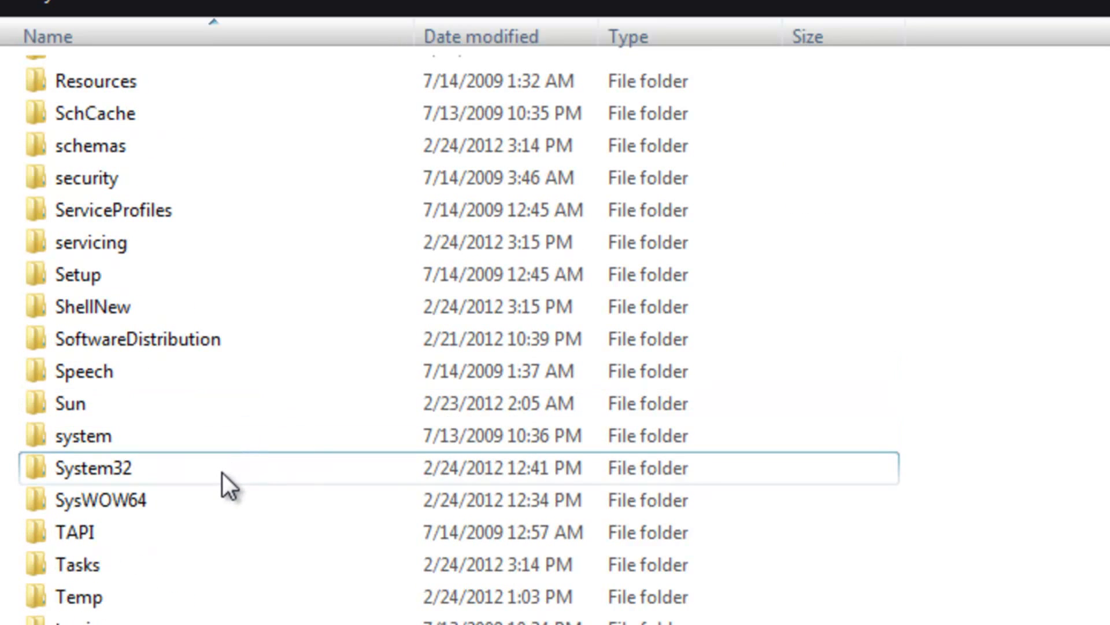
double_click(220, 473)
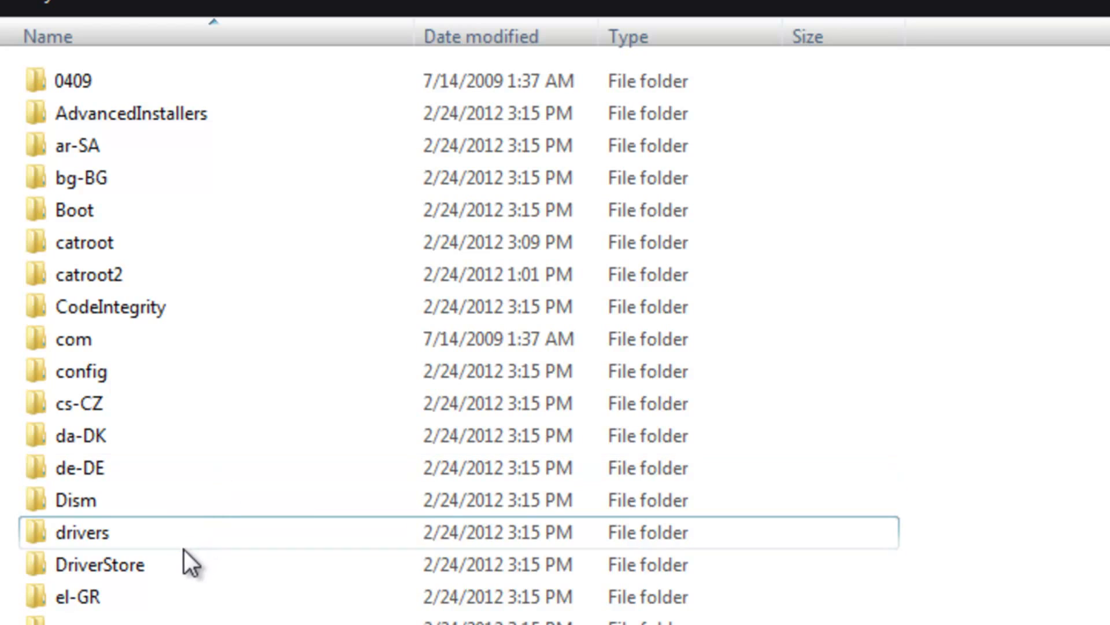
double_click(175, 573)
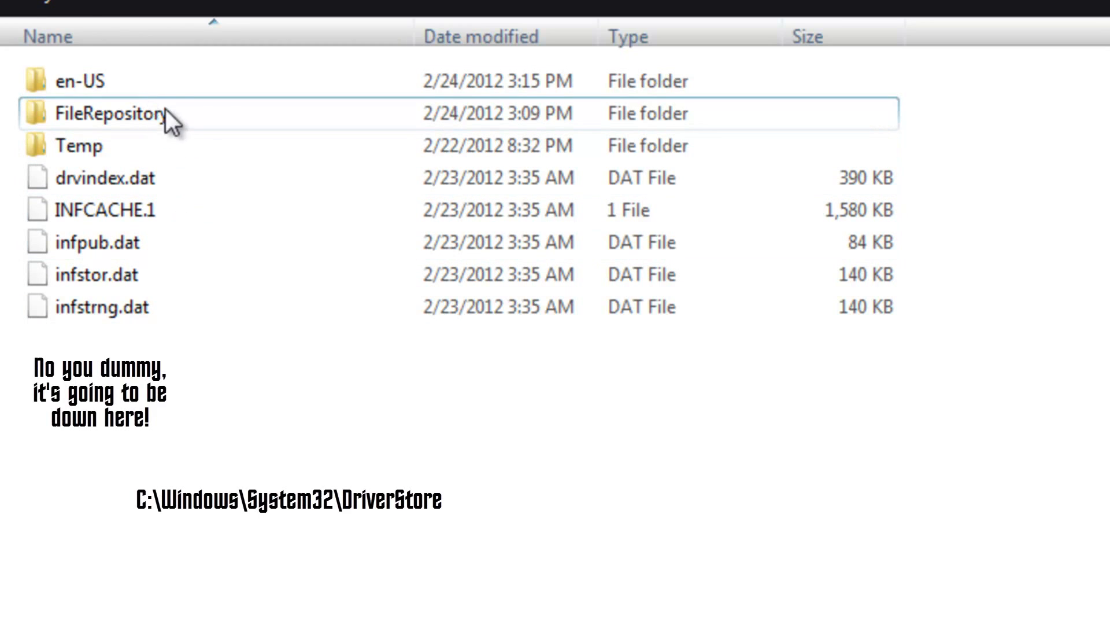
Examine the driver folders inside FileRepository, including the contents of the two 1394.inf_amd64_neutral folders.
double_click(219, 113)
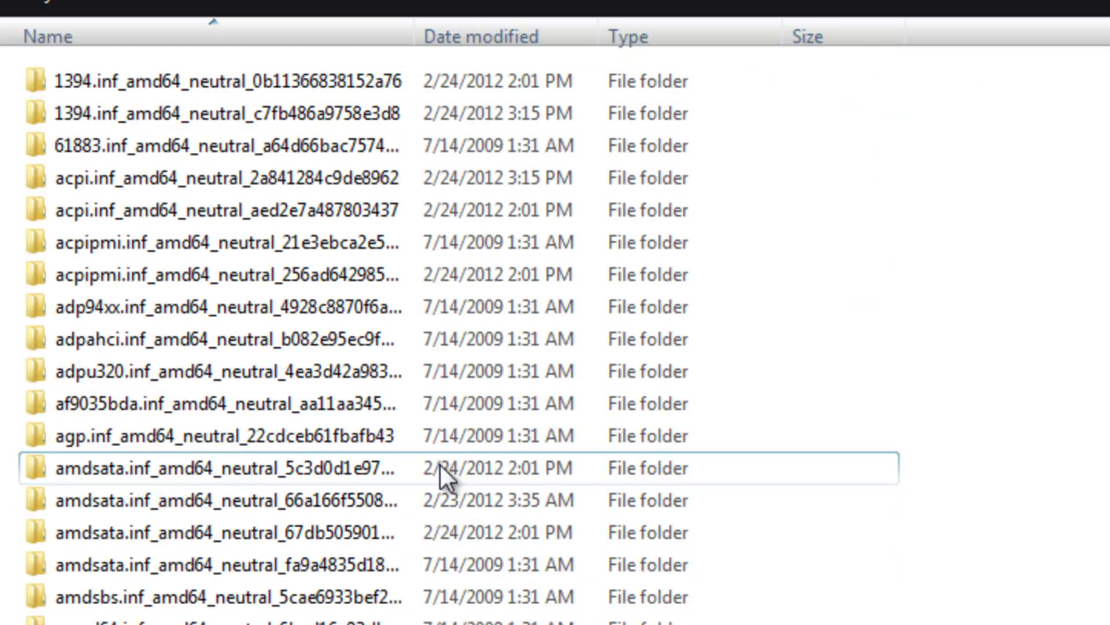
scroll(1041, 416, "down", 4)
scroll(999, 454, "up", 4)
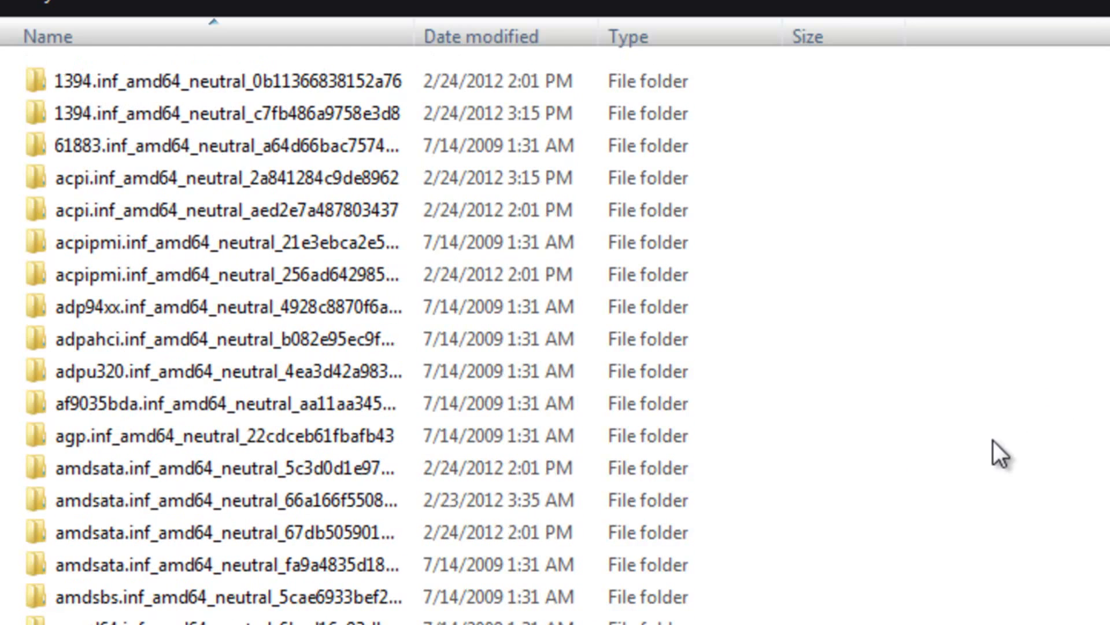
double_click(381, 95)
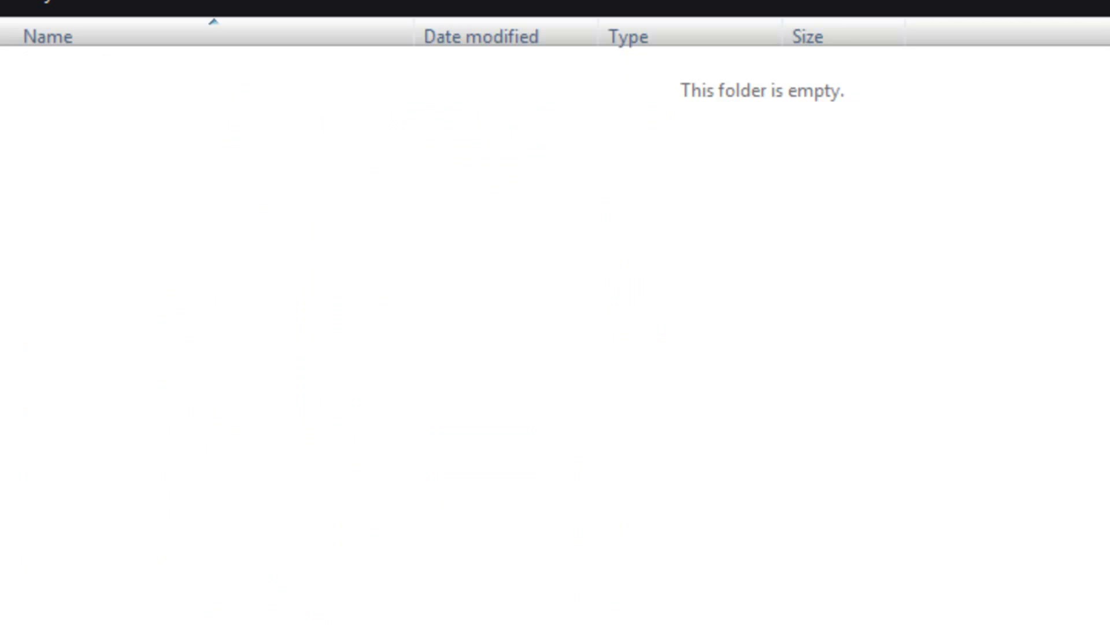
key("BackSpace")
double_click(81, 113)
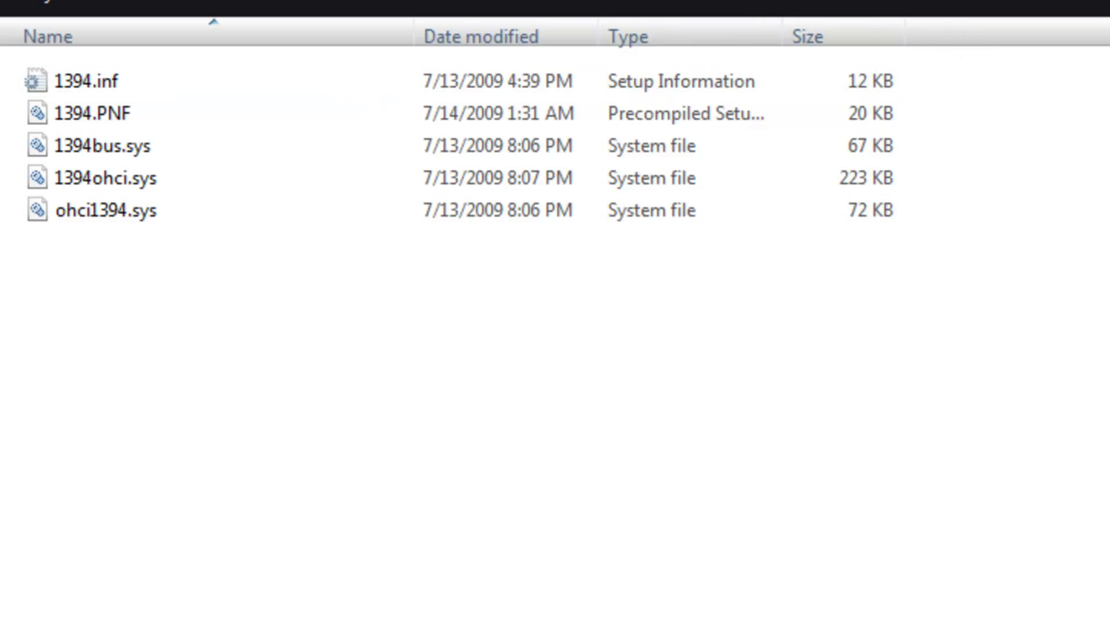
key("BackSpace")
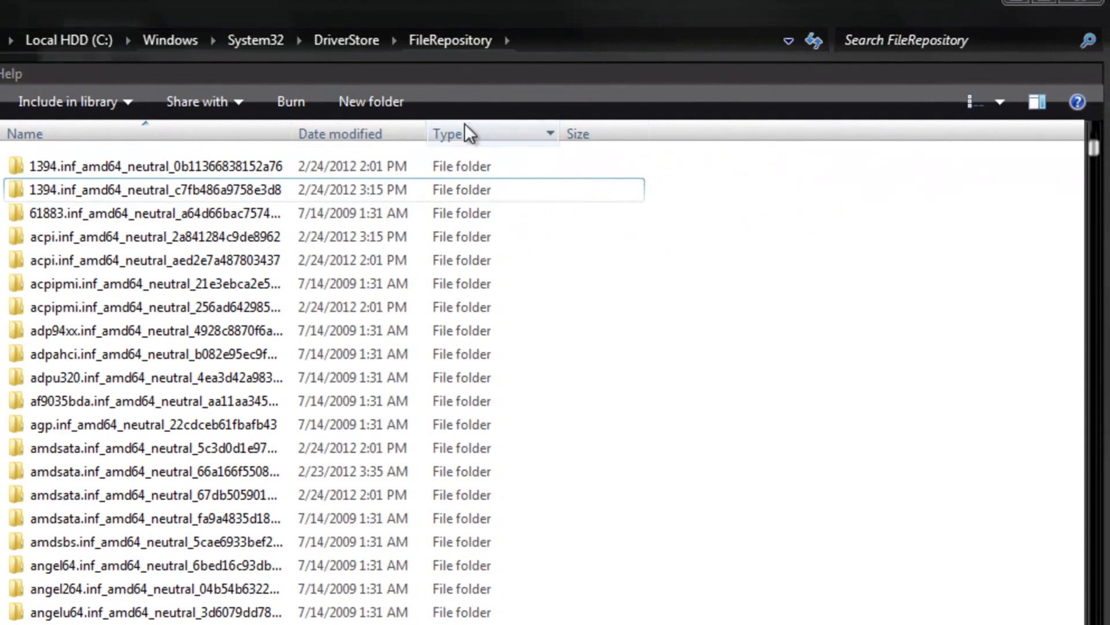
Search FileRepository for .inf files, review the Drivers for RT7 Lite folder of setup information files, and close that folder.
left_click(921, 39)
type(".inf")
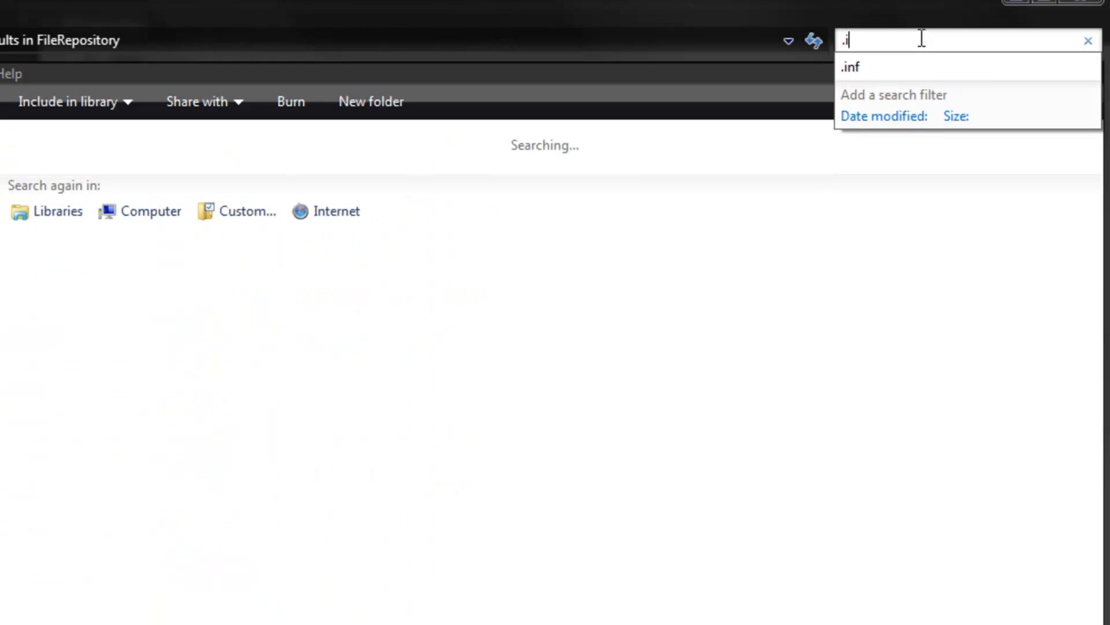
key("BackSpace")
type("d")
key("BackSpace")
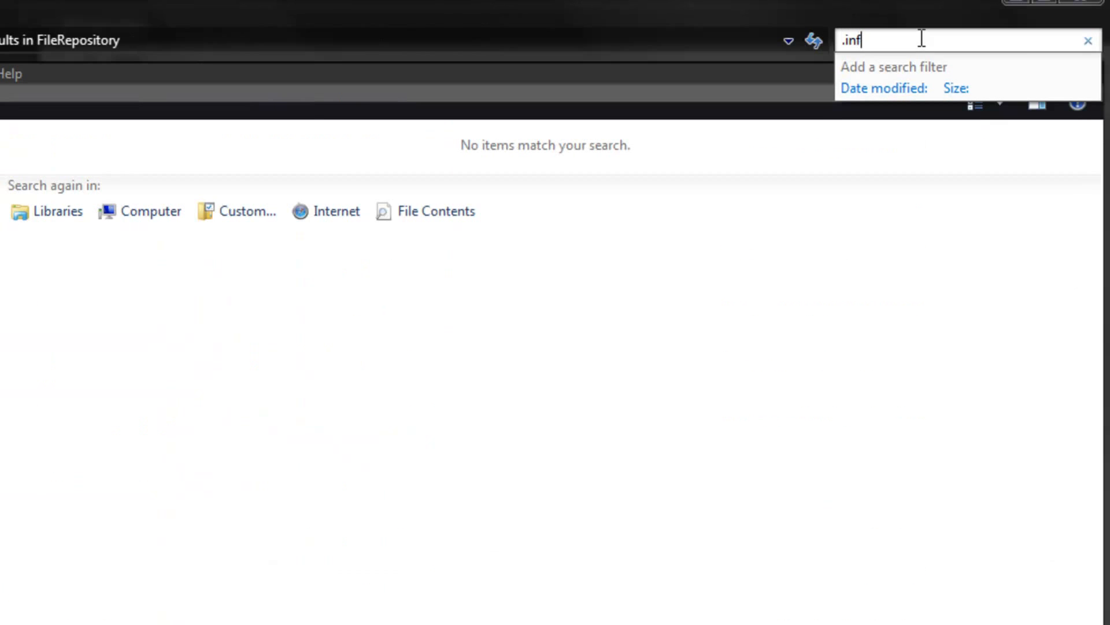
type("f")
left_click_drag(1095, 151, 1060, 374)
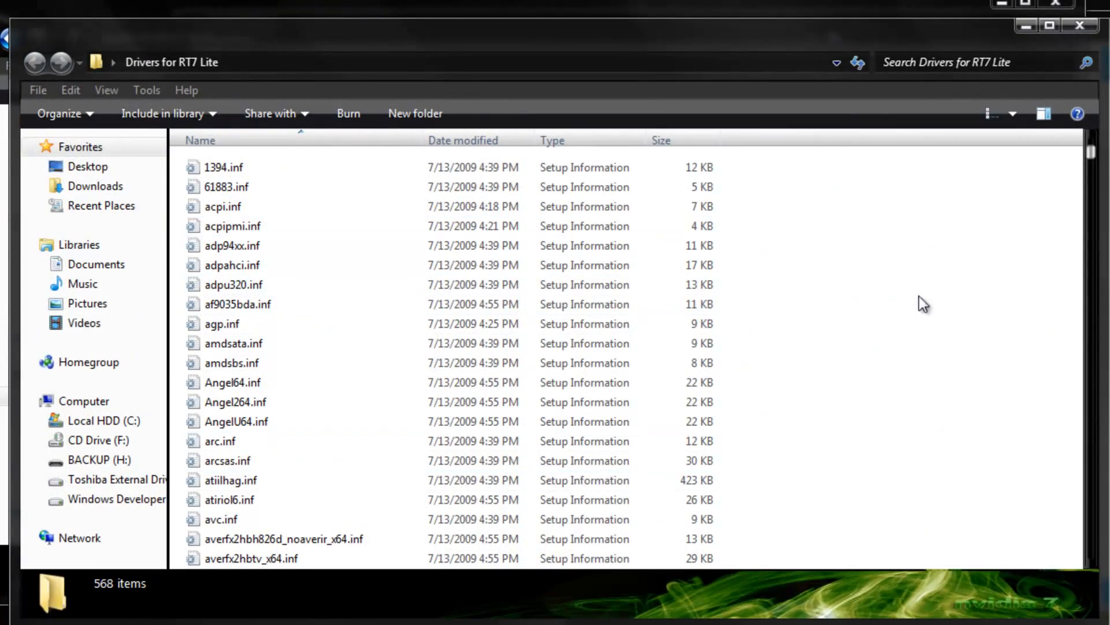
left_click(1077, 31)
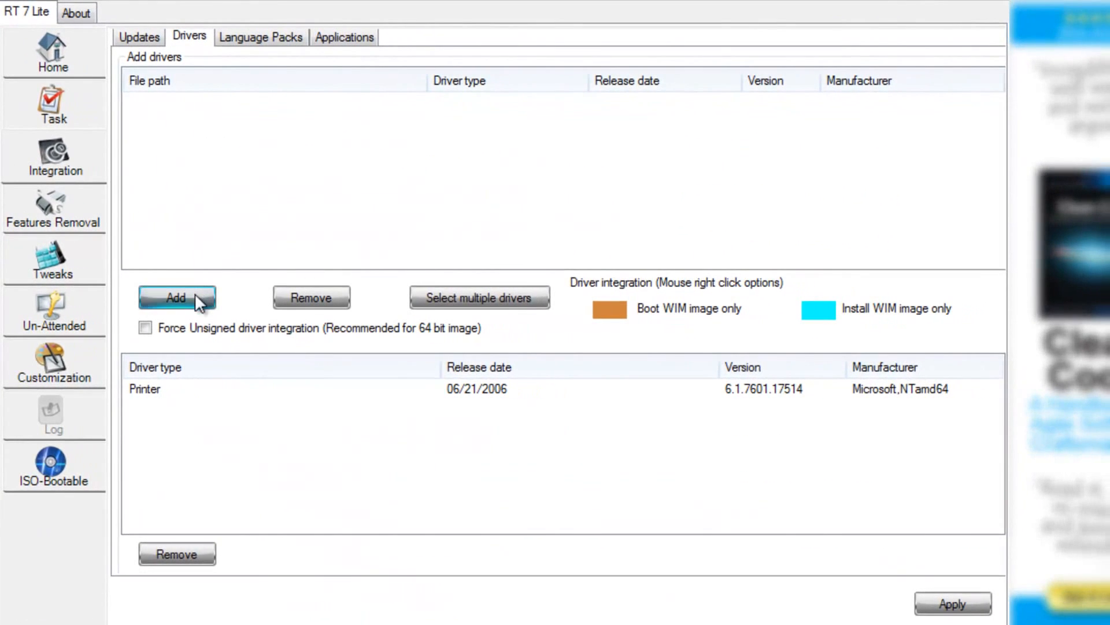
Add all .inf files from the desktop folder Drivers for RT7 Lite to the integration list, and force unsigned driver integration.
left_click(196, 294)
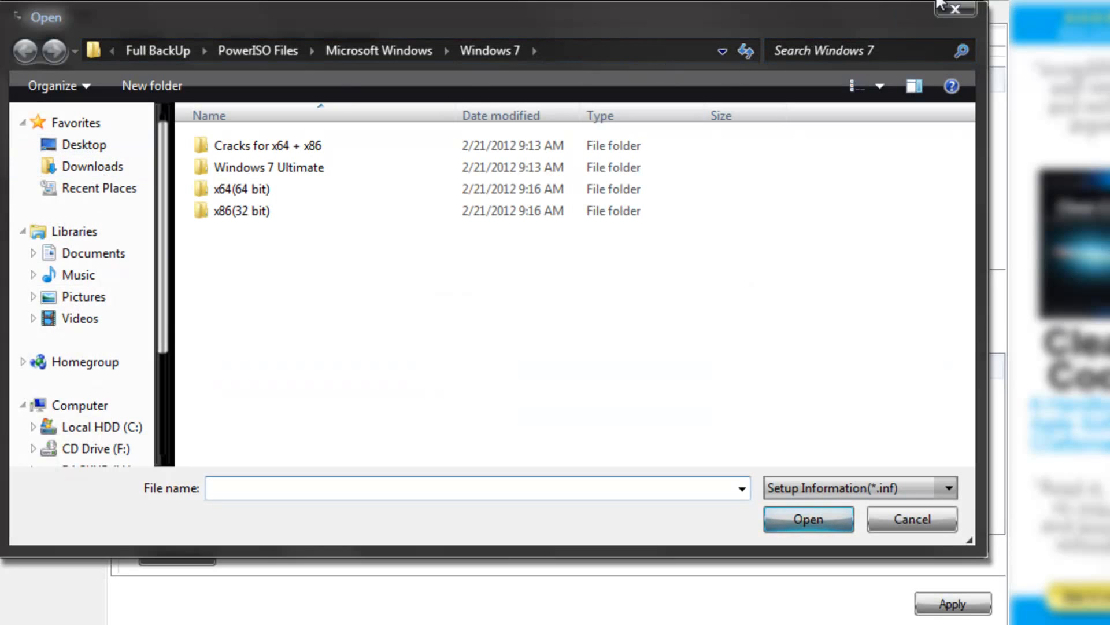
left_click(956, 10)
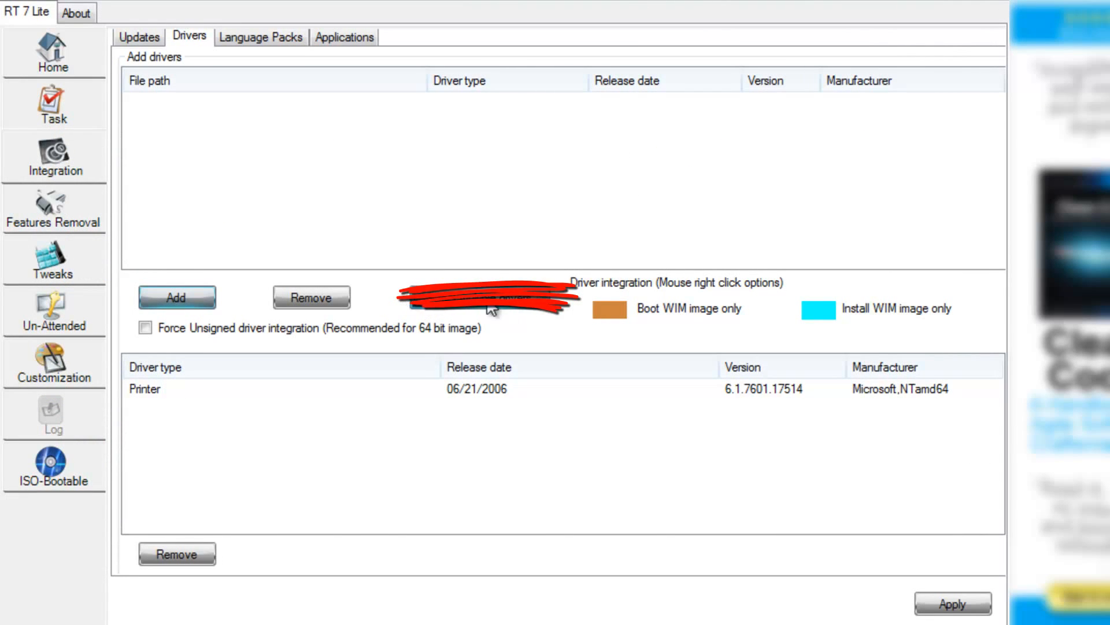
left_click(146, 290)
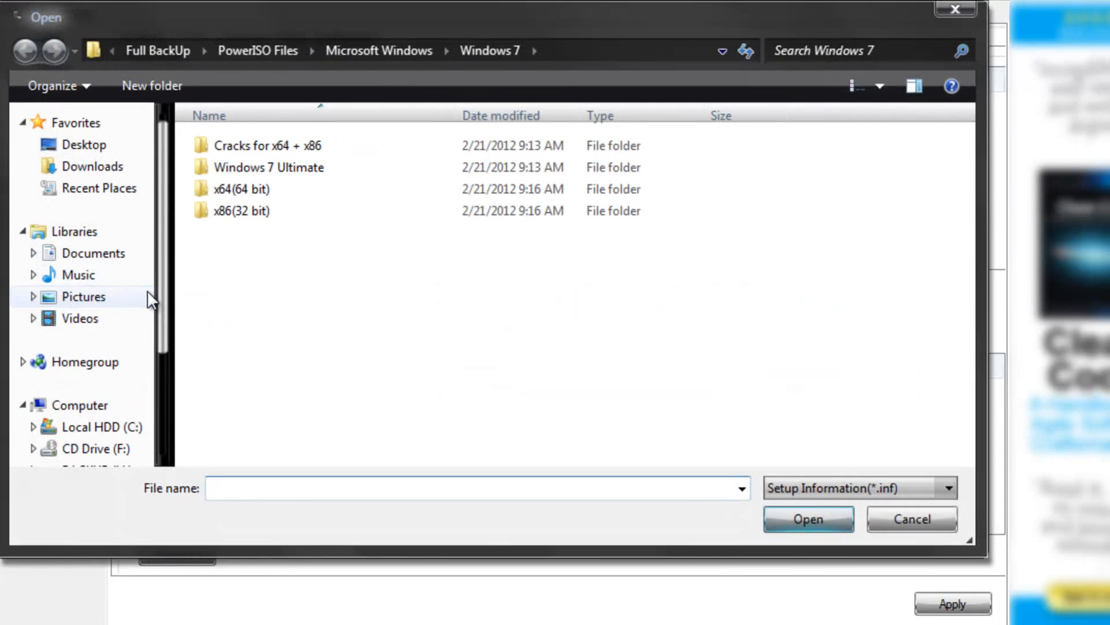
left_click(87, 145)
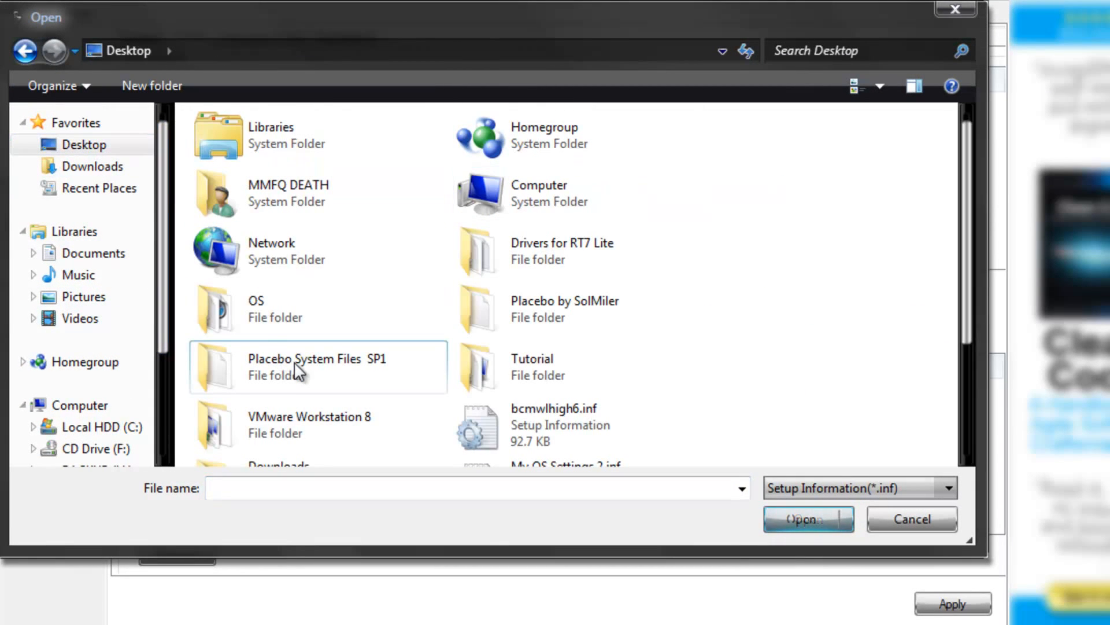
scroll(500, 284, "down", 3)
scroll(540, 220, "up", 3)
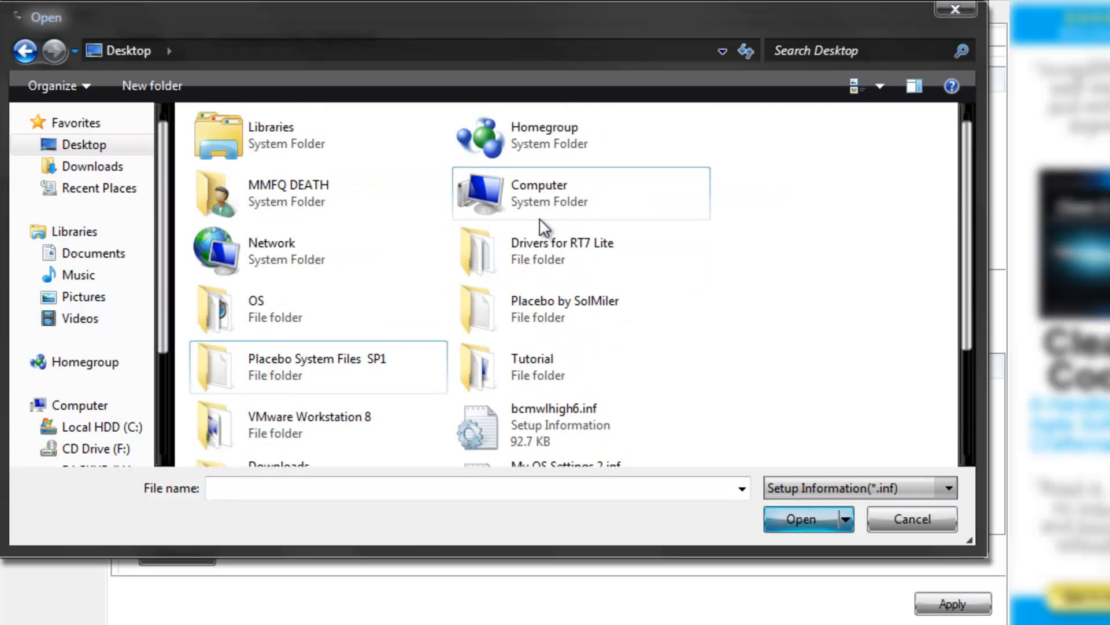
double_click(551, 269)
key("ctrl+a")
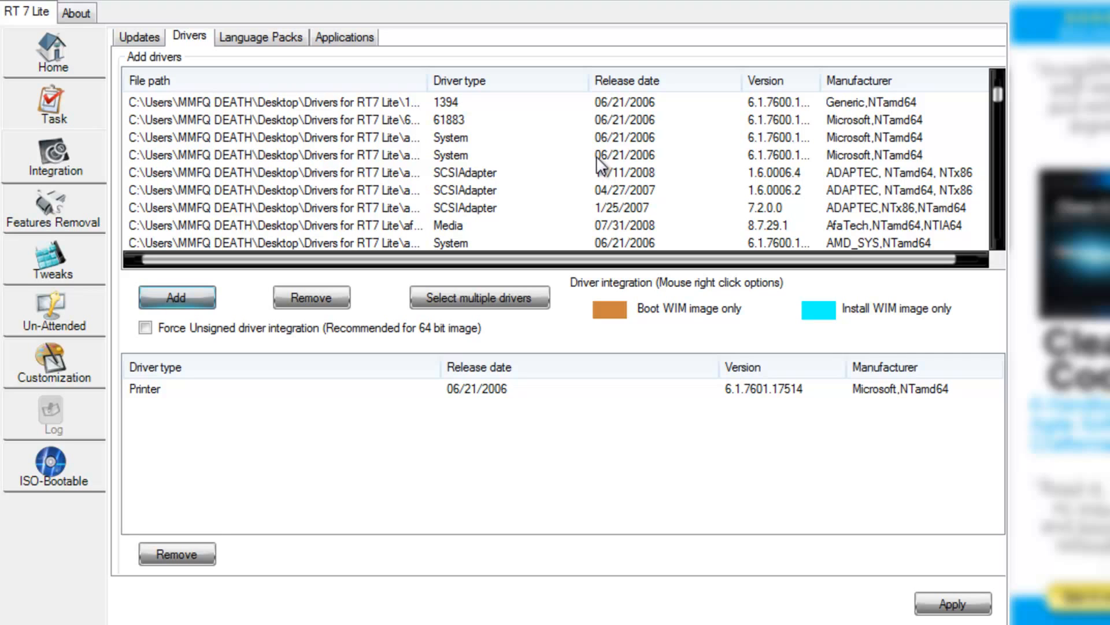
mouse_move(998, 92)
left_mouse_down()
mouse_move(1003, 122)
mouse_move(995, 79)
left_mouse_up()
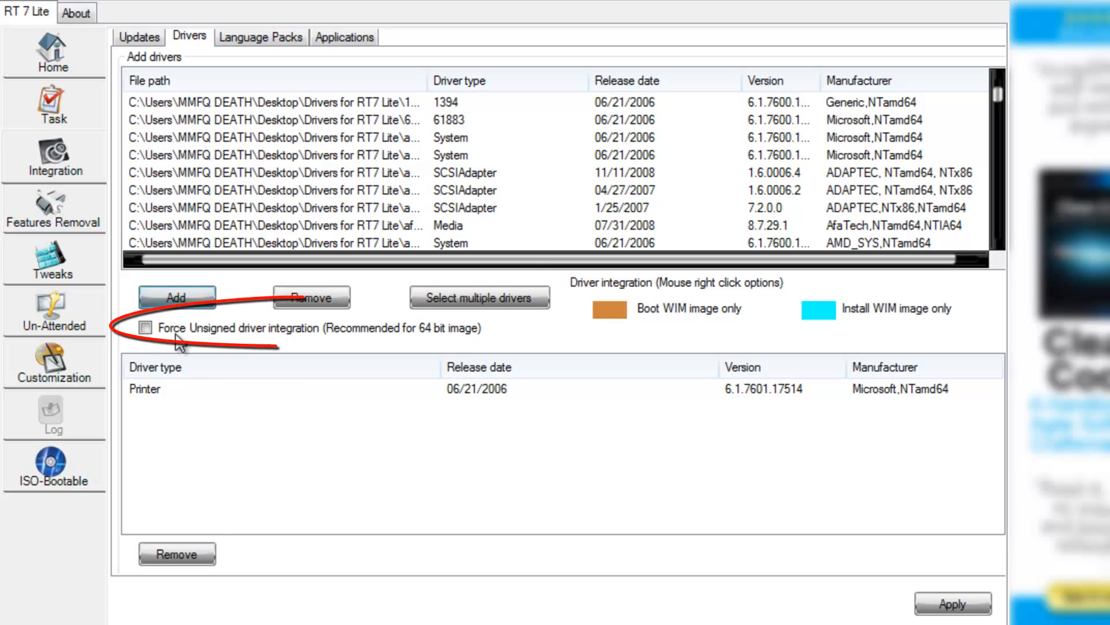
left_click(145, 328)
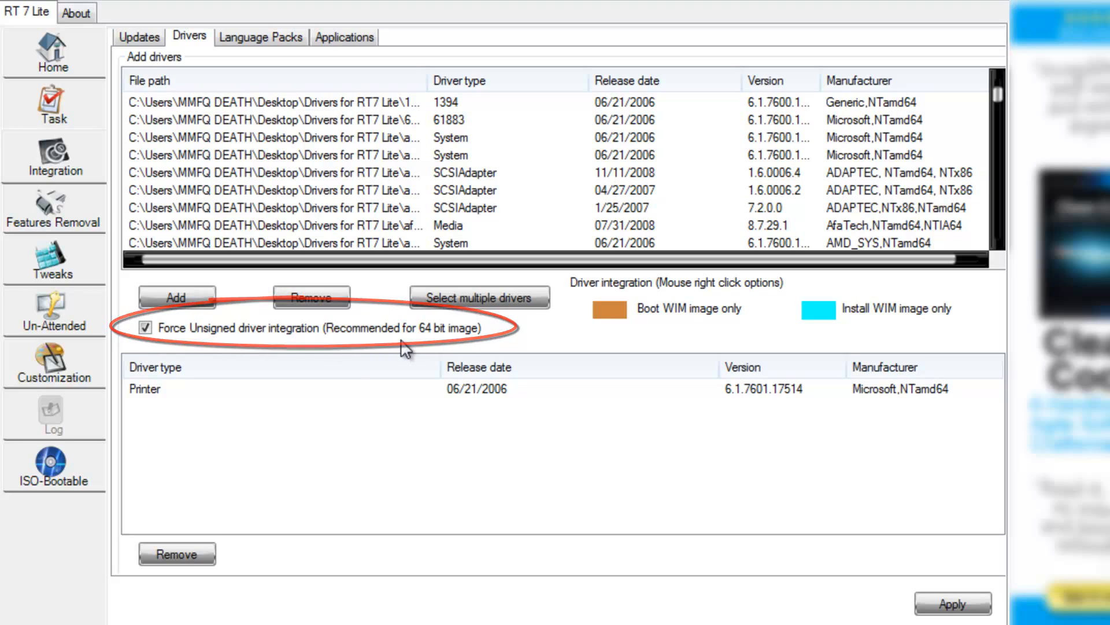
Review the language pack and application integration options, including the available application modes, keeping the mode on Manual.
left_click(268, 38)
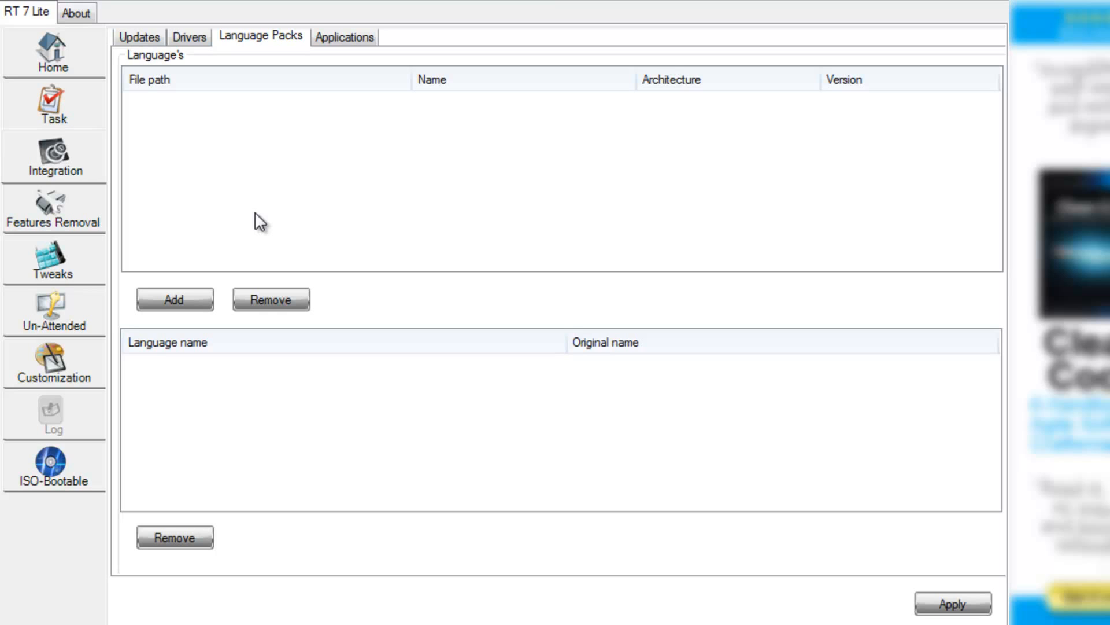
left_click(353, 35)
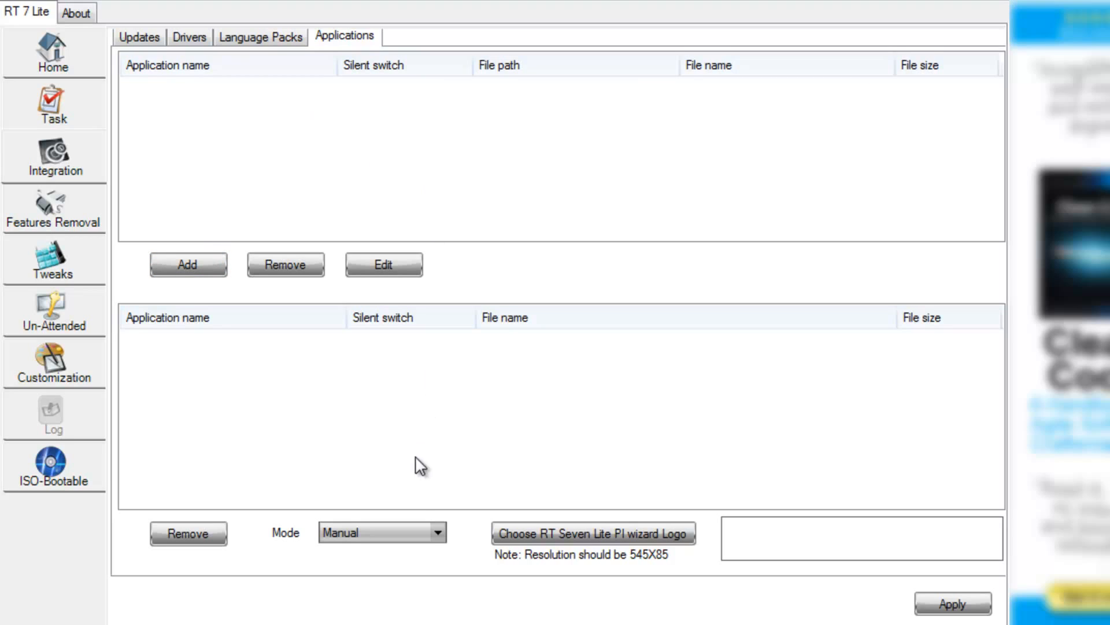
left_click(423, 532)
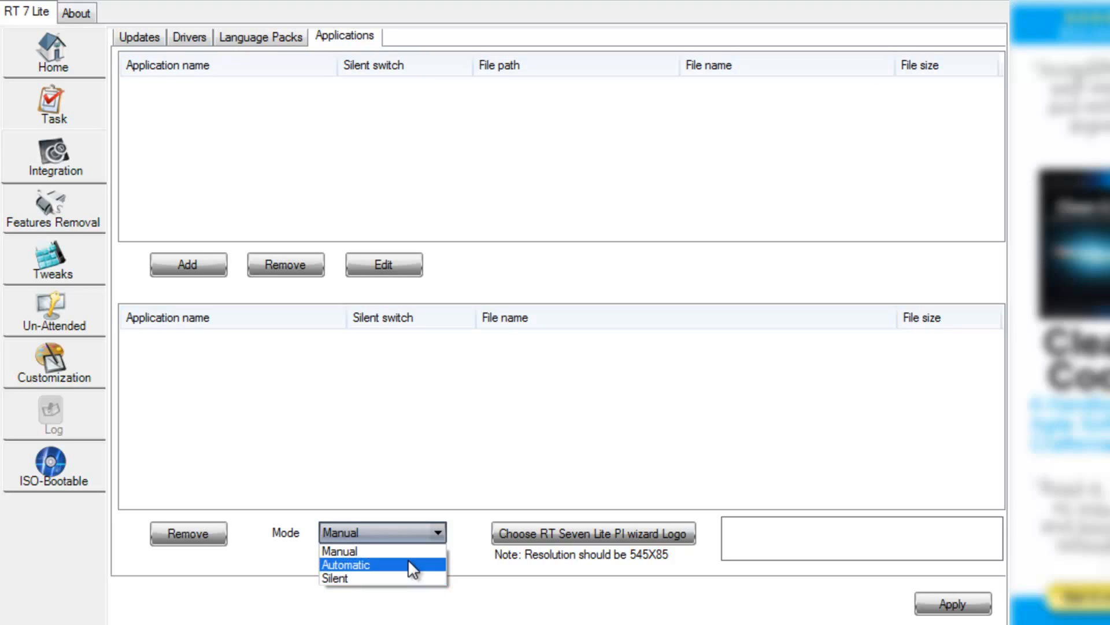
left_click(292, 489)
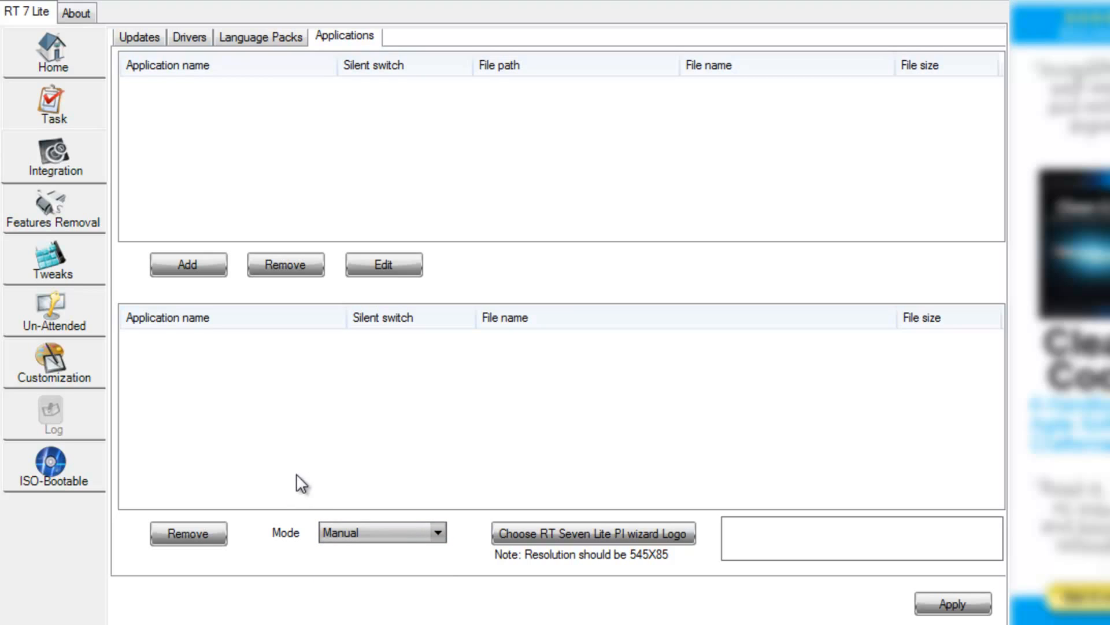
In the default features for removal, disable Windows Sidebar & Gadget and Print and Document Services, and enable Indexing Service.
left_click(65, 209)
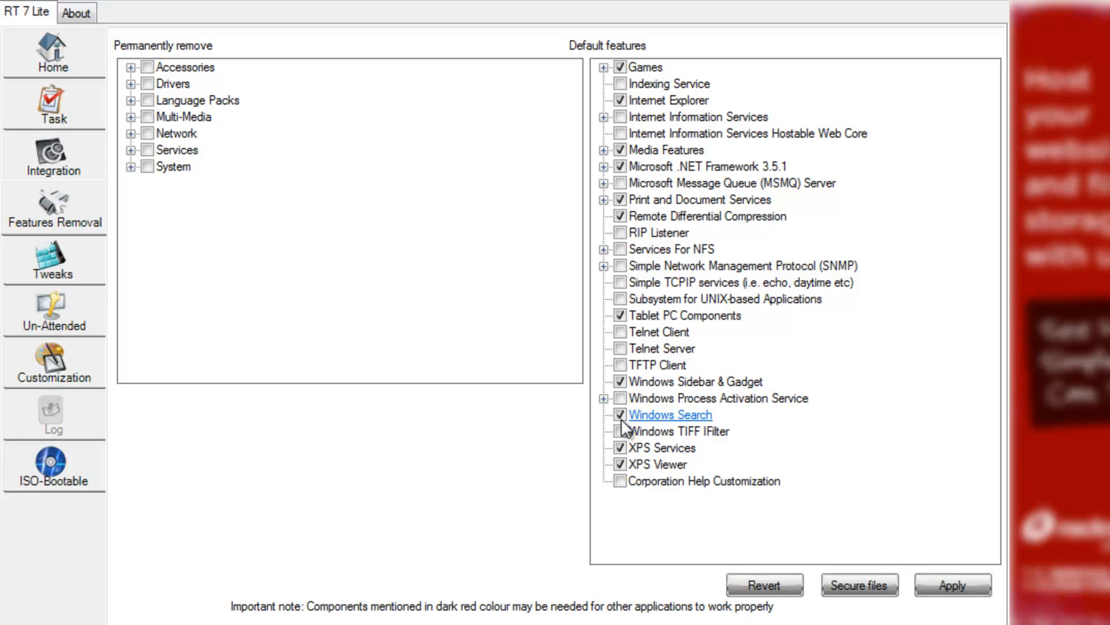
left_click(620, 380)
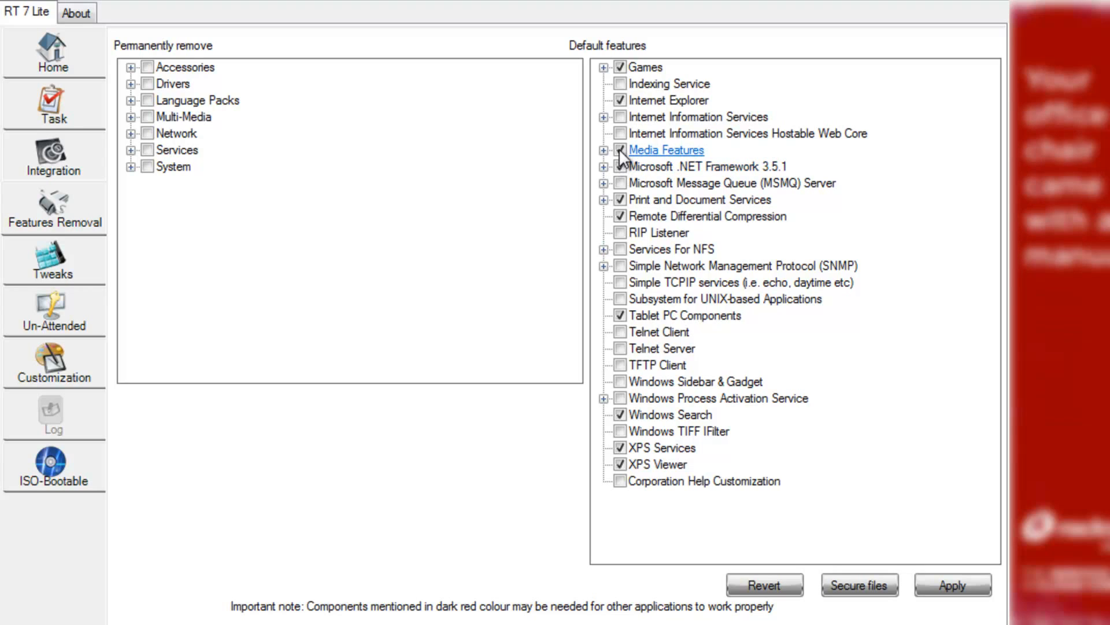
left_click(621, 82)
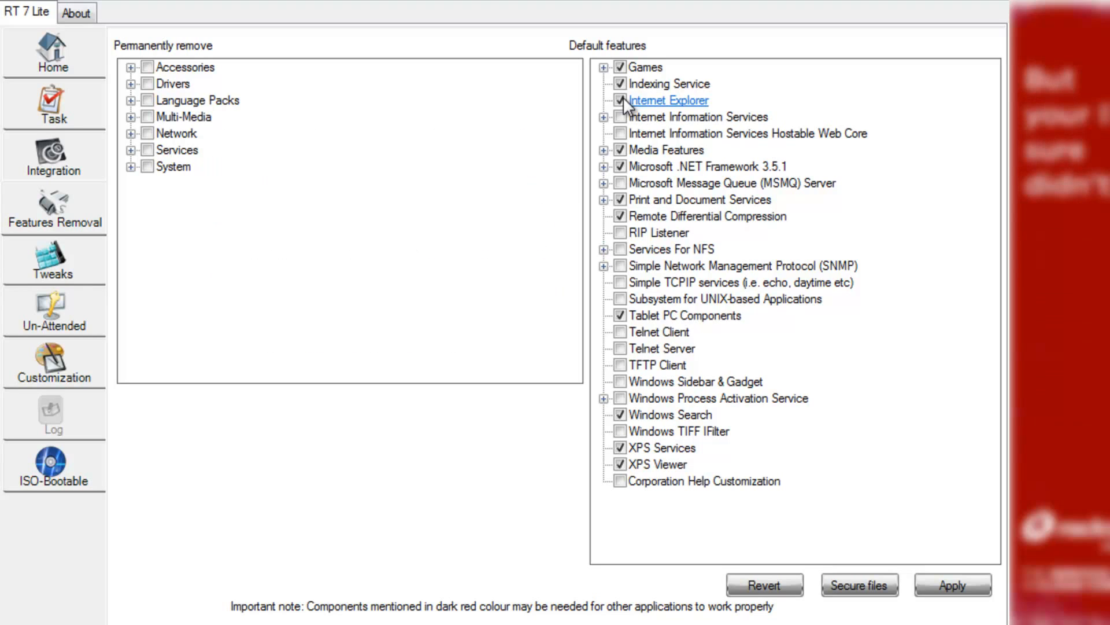
left_click(625, 198)
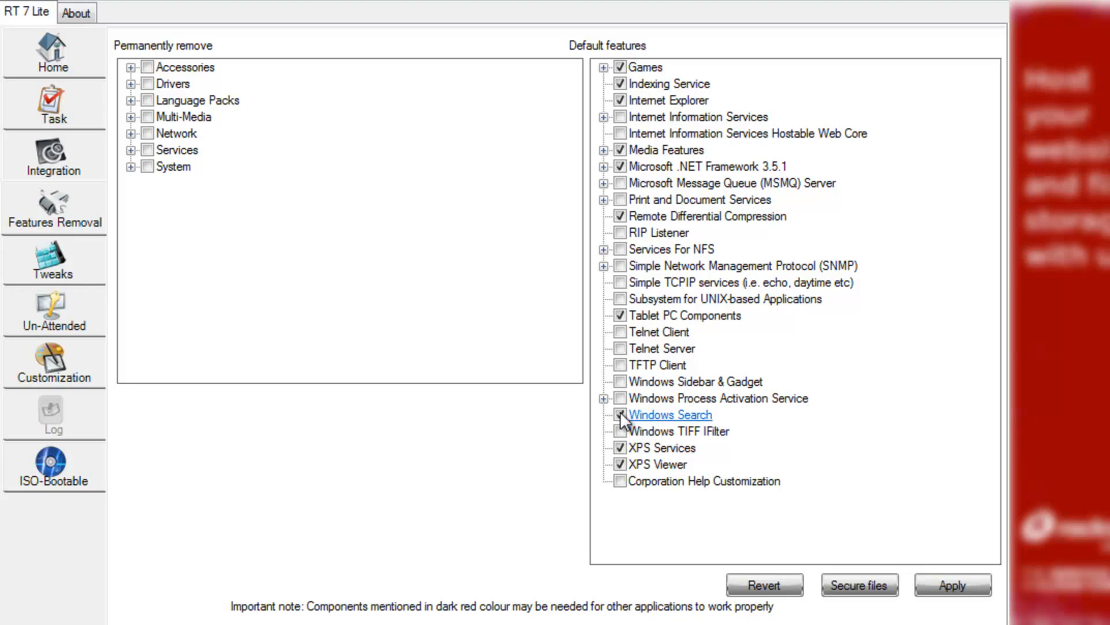
Expand the permanently removable Accessories, and disable Games in the default features to unlock its permanent removal.
left_click(131, 68)
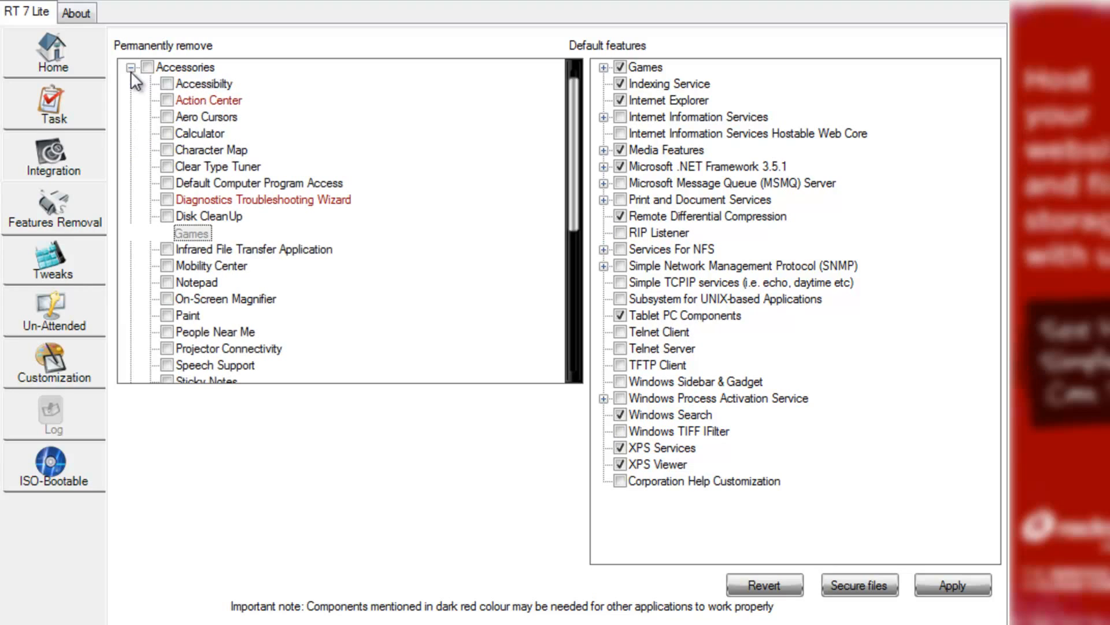
mouse_move(171, 98)
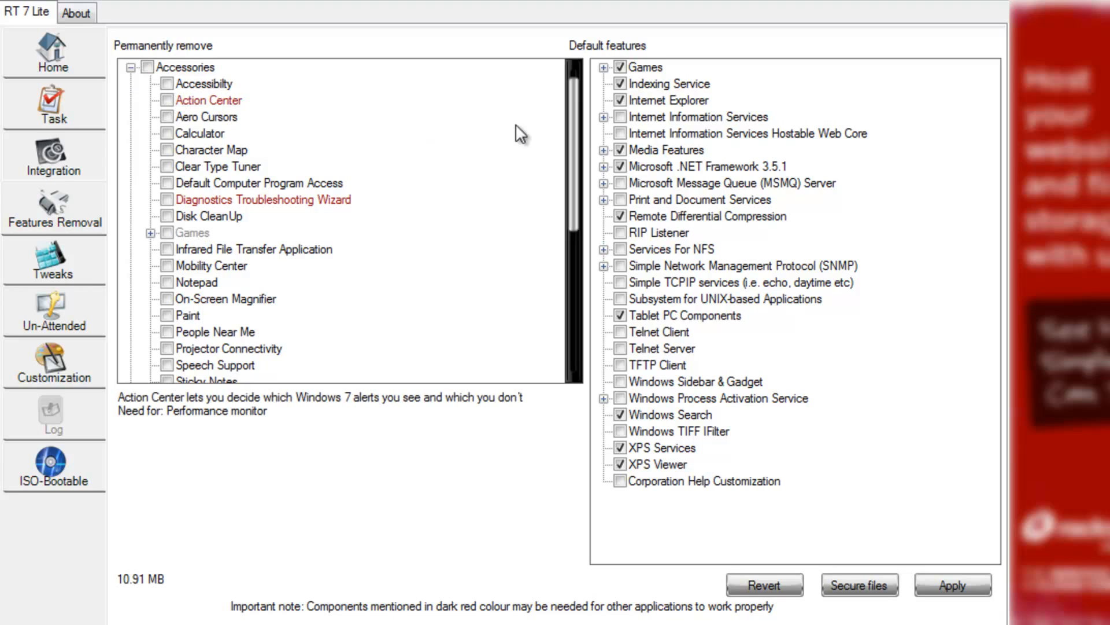
left_click(620, 67)
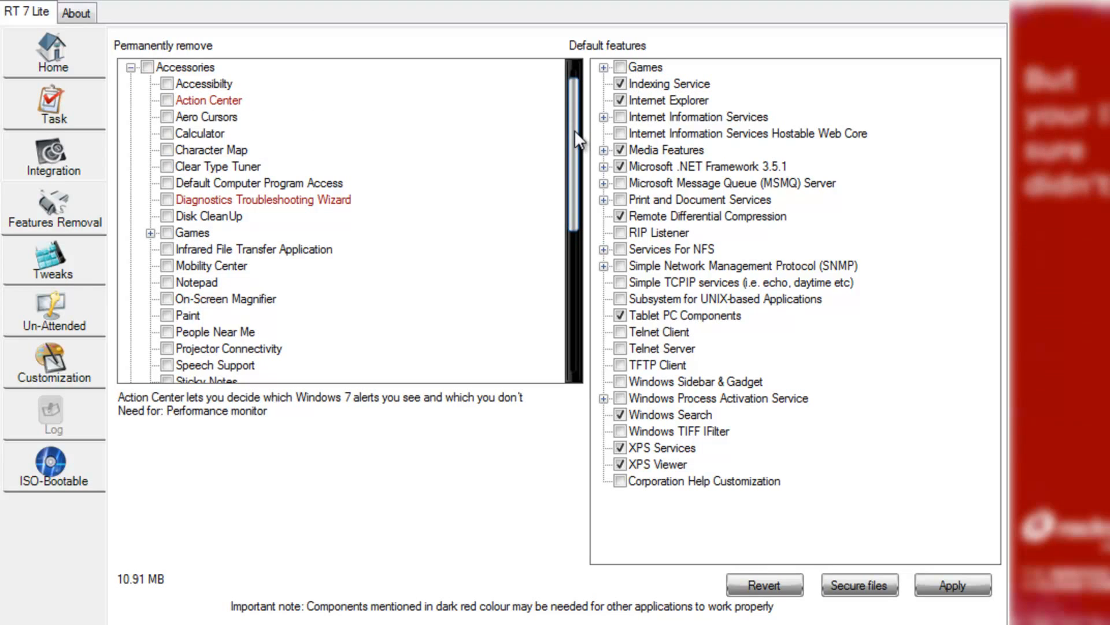
left_click_drag(574, 129, 569, 88)
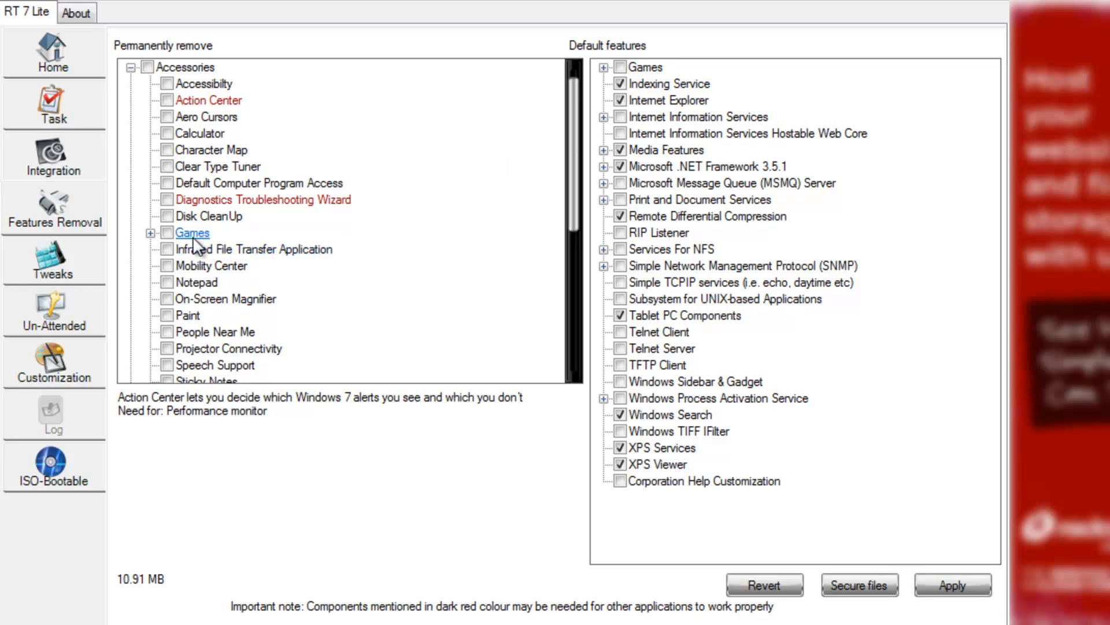
left_click(620, 67)
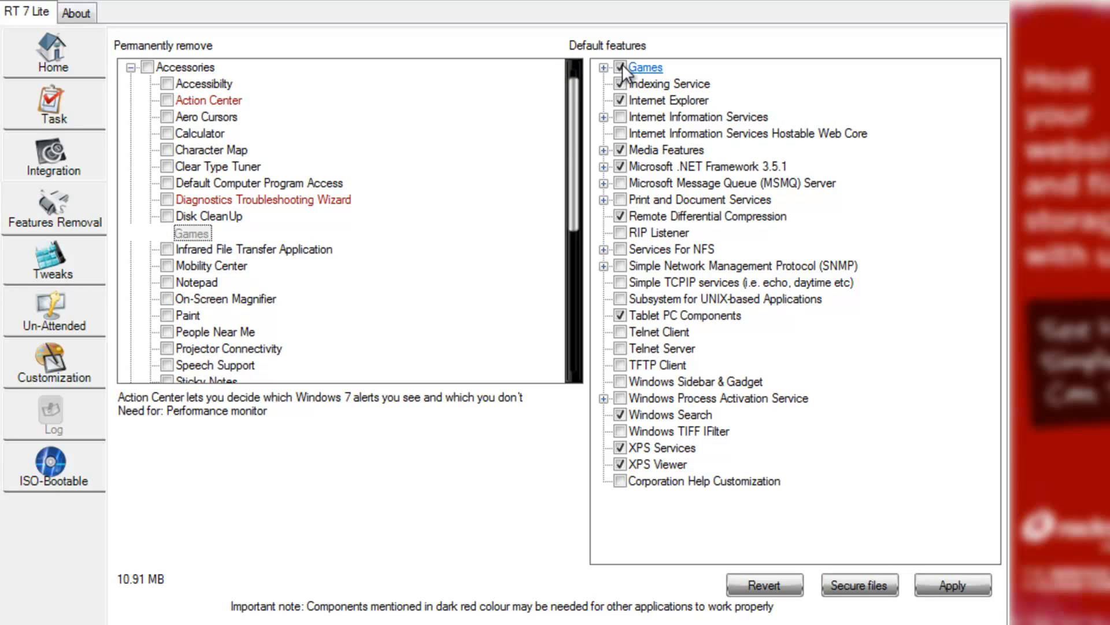
left_click(620, 67)
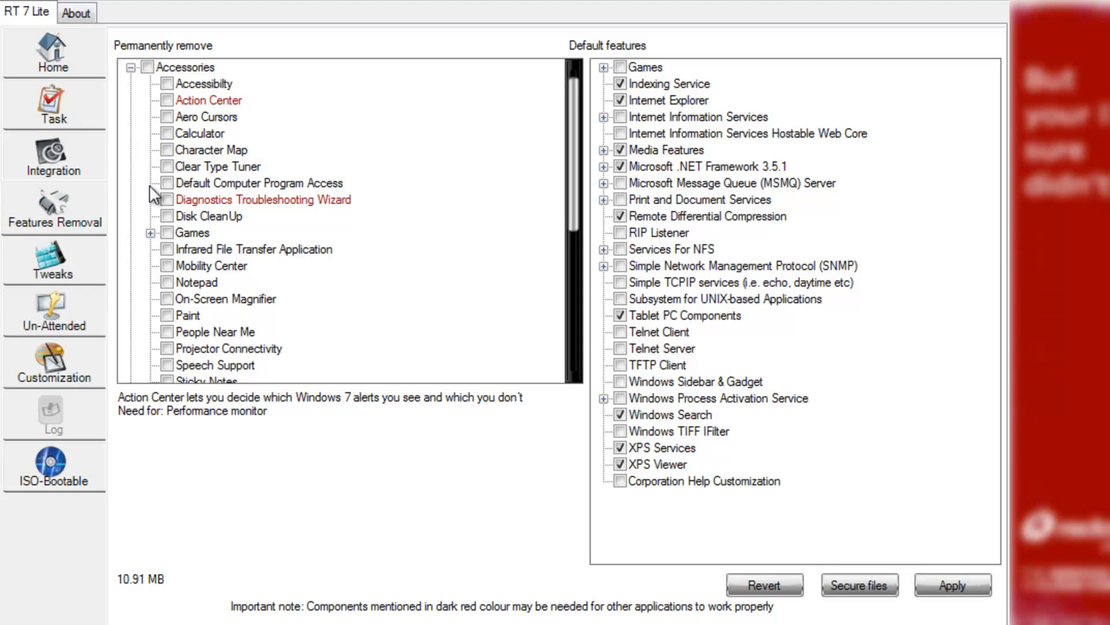
Mark Calculator, Games and Disk CleanUp for permanent removal, and collapse the Accessories group.
left_click(167, 132)
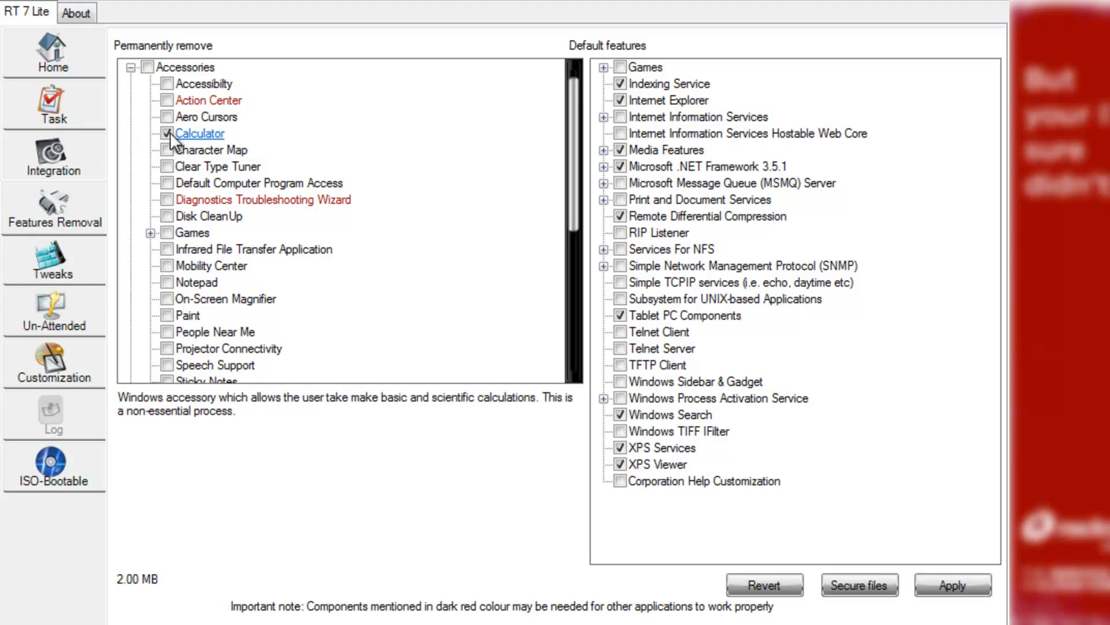
left_click(168, 232)
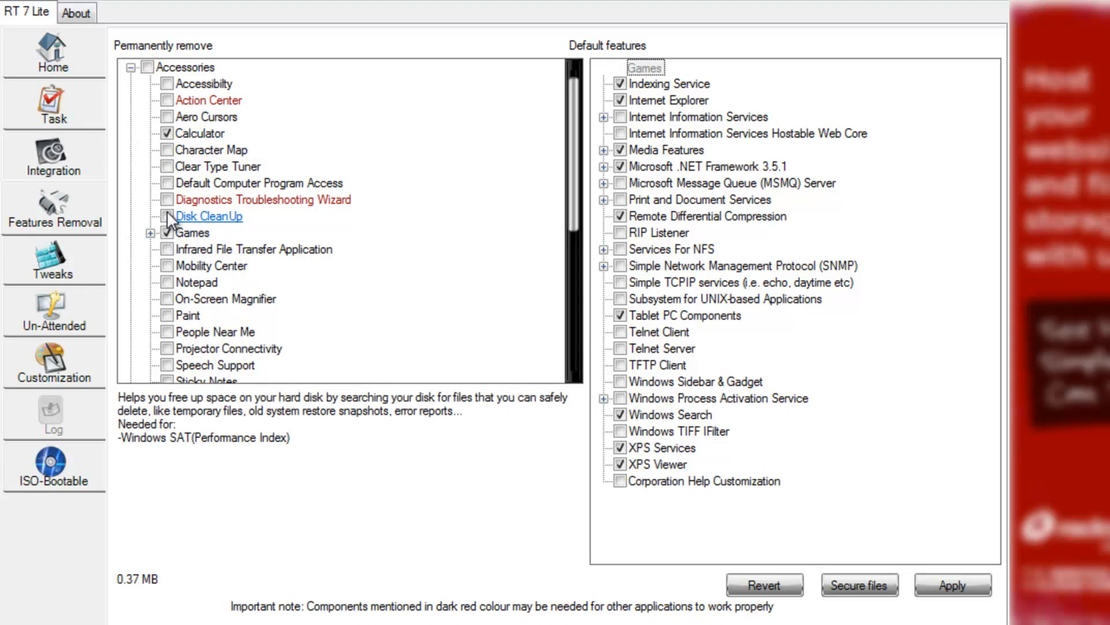
left_click(167, 214)
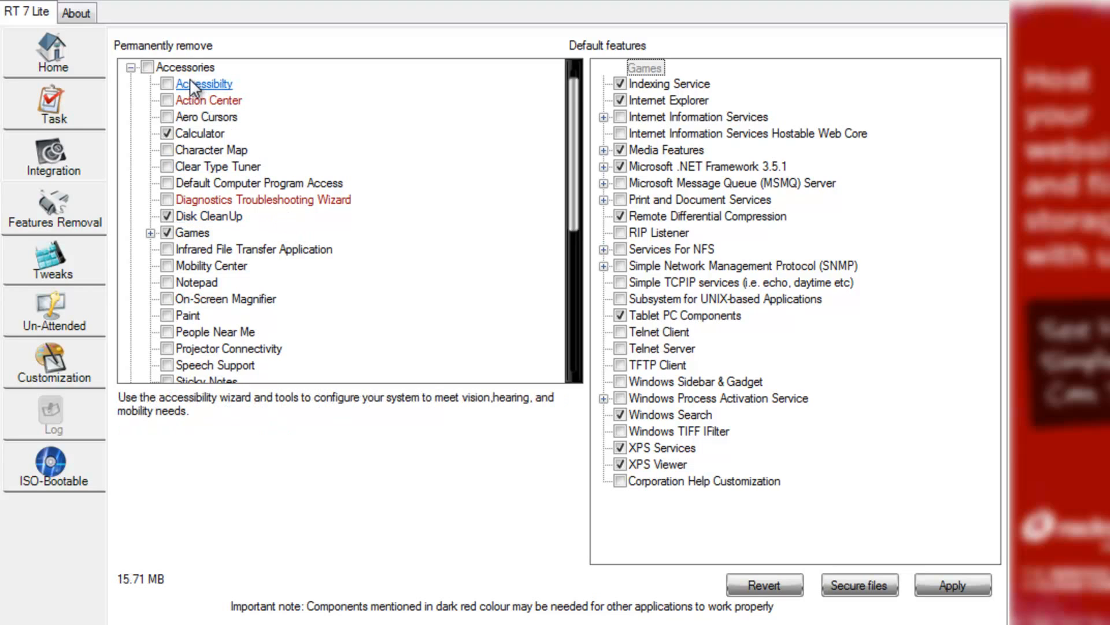
left_click(131, 67)
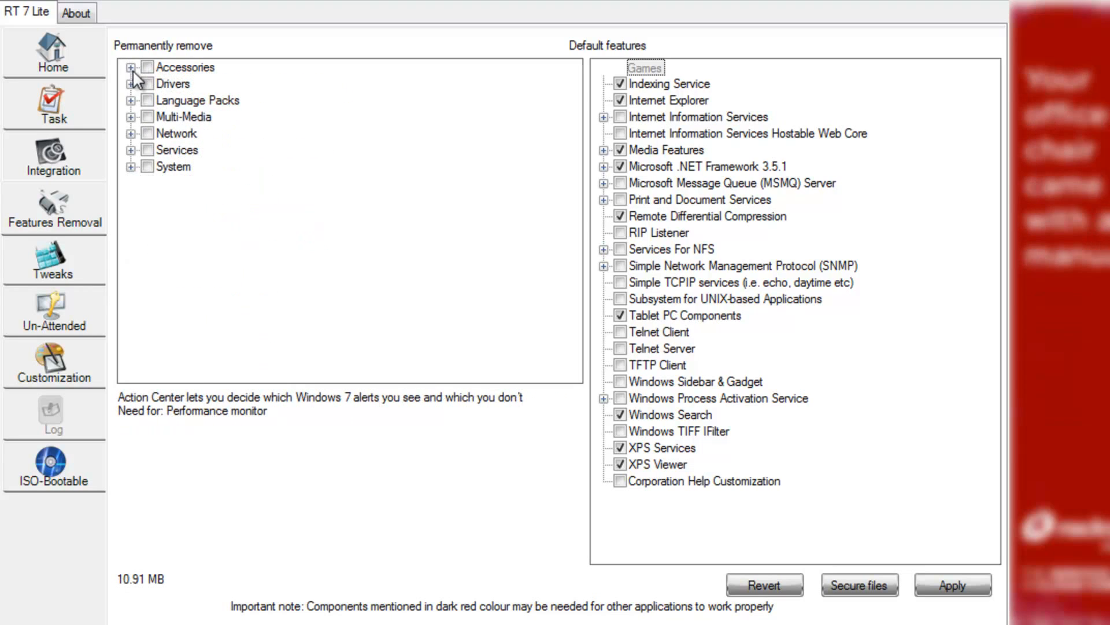
Review the driver categories available for permanent removal, leaving them unmarked, and collapse the Drivers group.
left_click(132, 84)
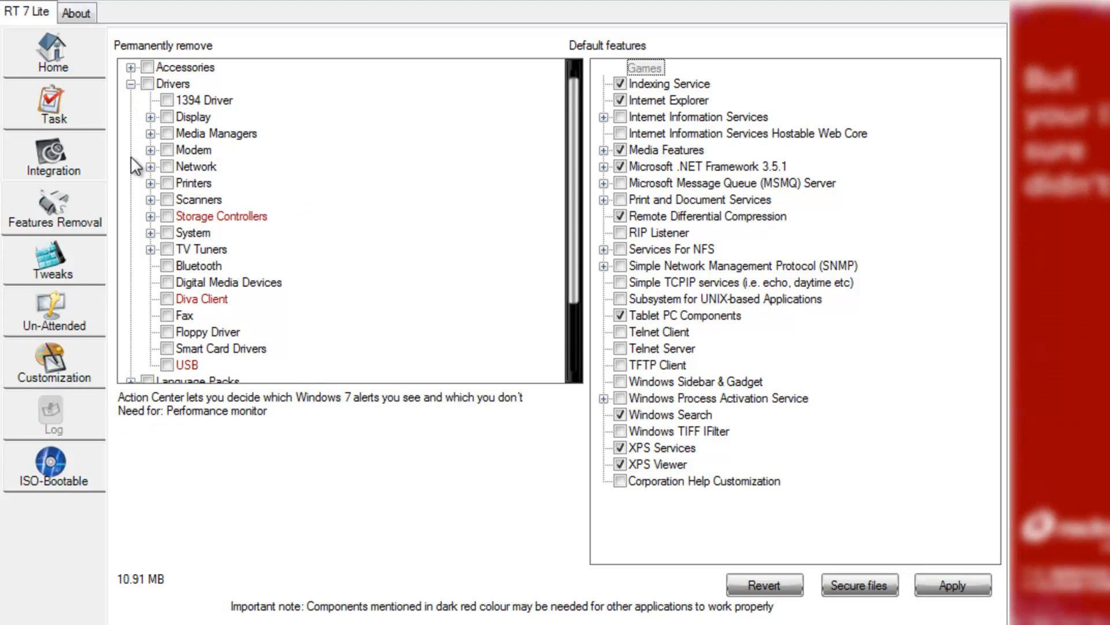
scroll(134, 167, "down", 1)
scroll(134, 166, "up", 1)
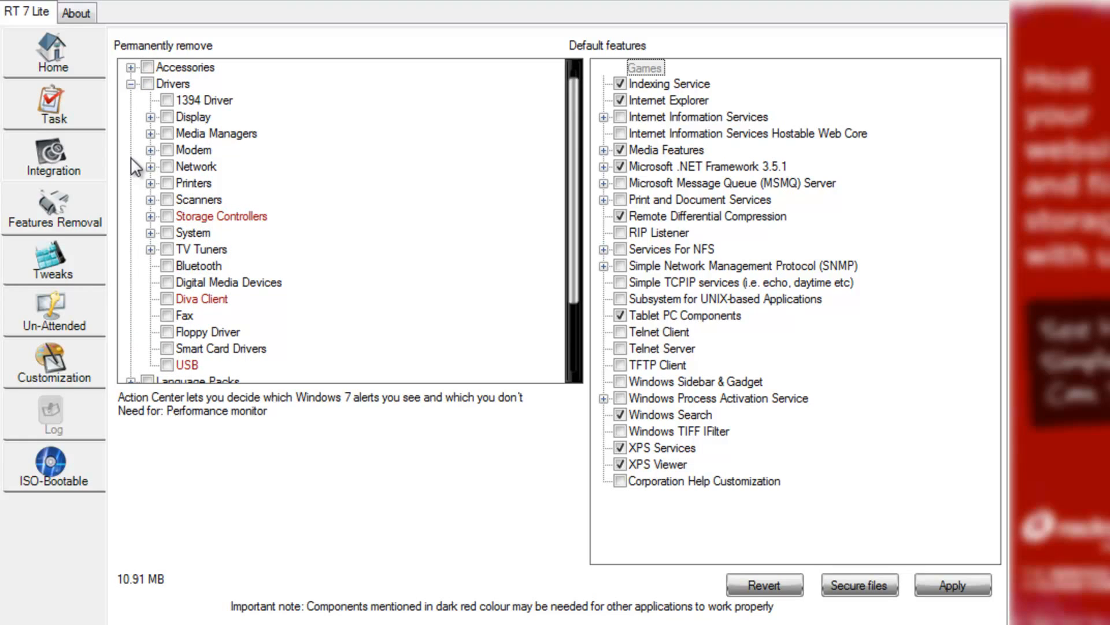
left_click(132, 84)
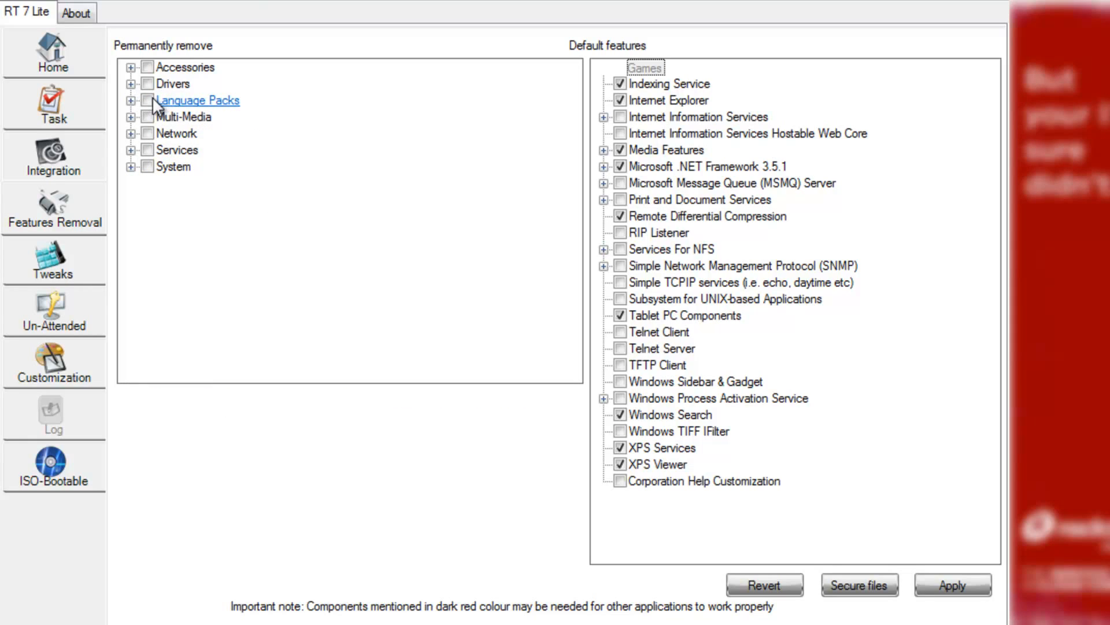
Mark all Language Packs for permanent removal except Japanese (Japan), and collapse the group.
left_click(152, 97)
left_click(132, 99)
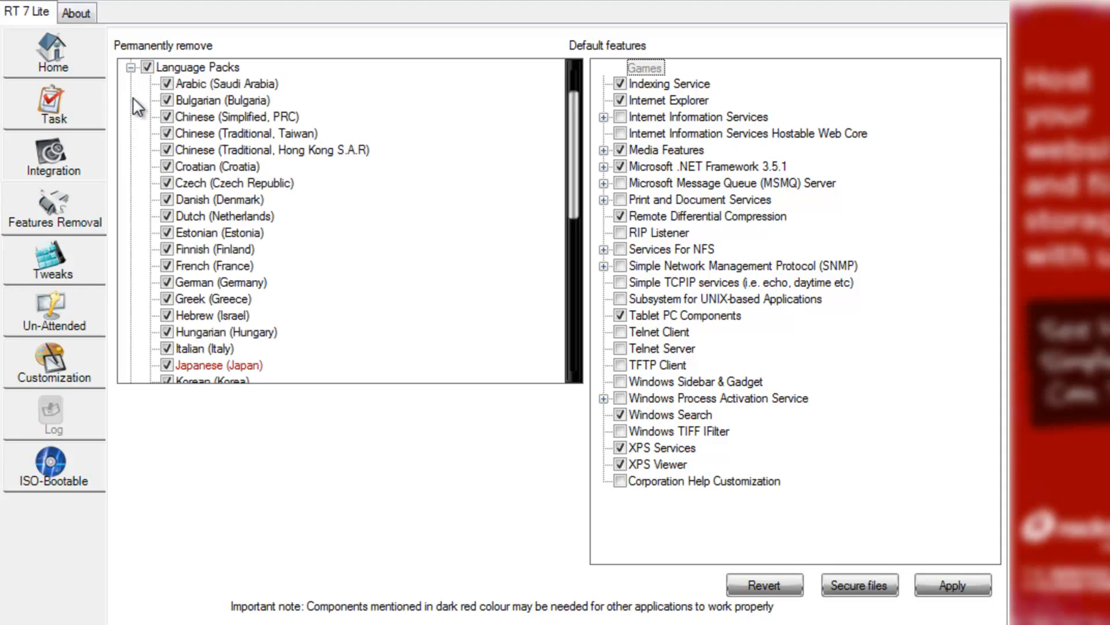
left_click(131, 67)
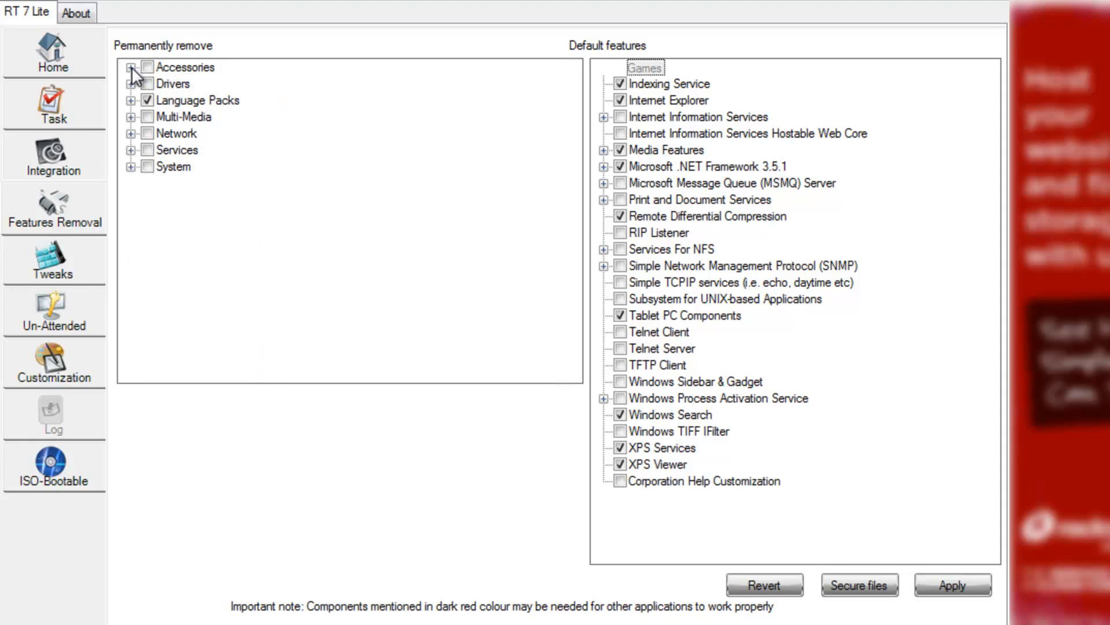
left_click(133, 100)
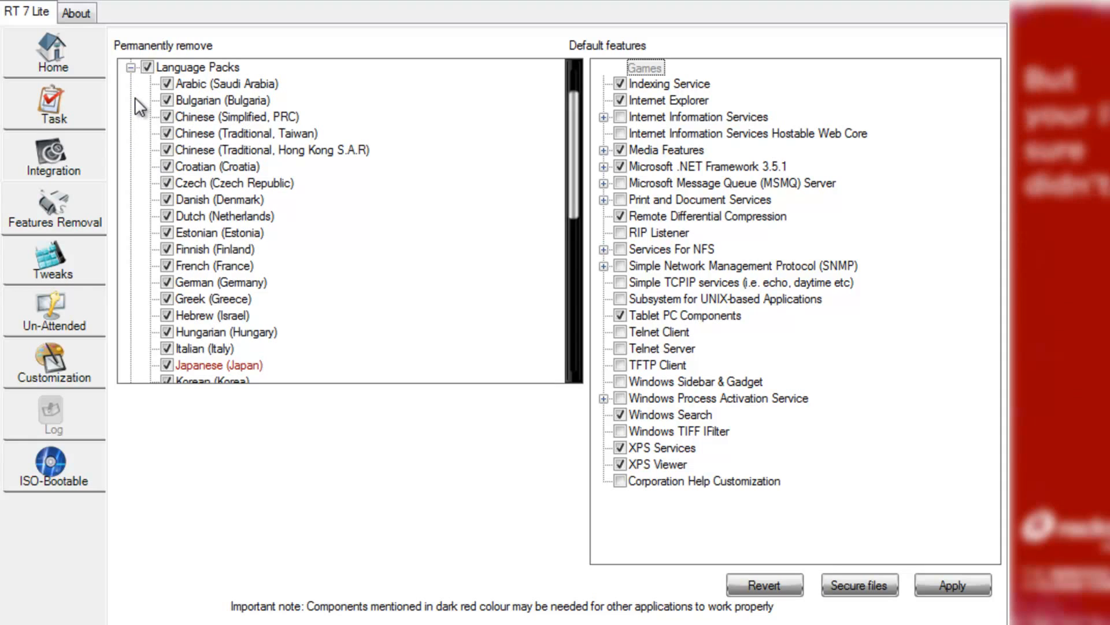
mouse_move(210, 366)
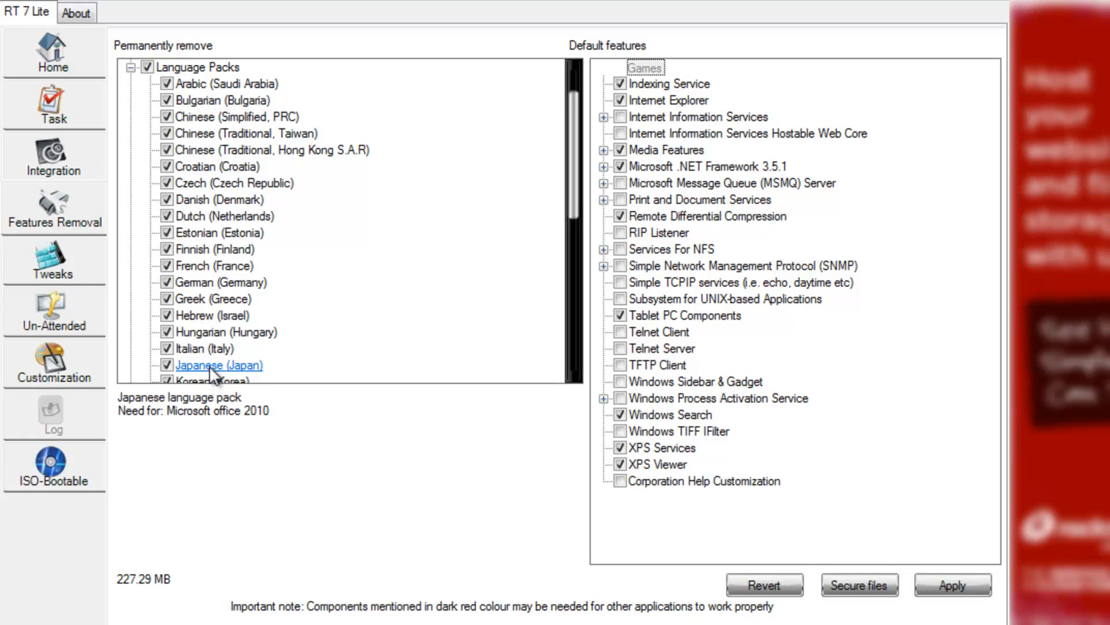
left_click(166, 365)
scroll(131, 338, "down", 4)
scroll(138, 321, "down", 3)
scroll(137, 321, "up", 7)
scroll(138, 321, "up", 1)
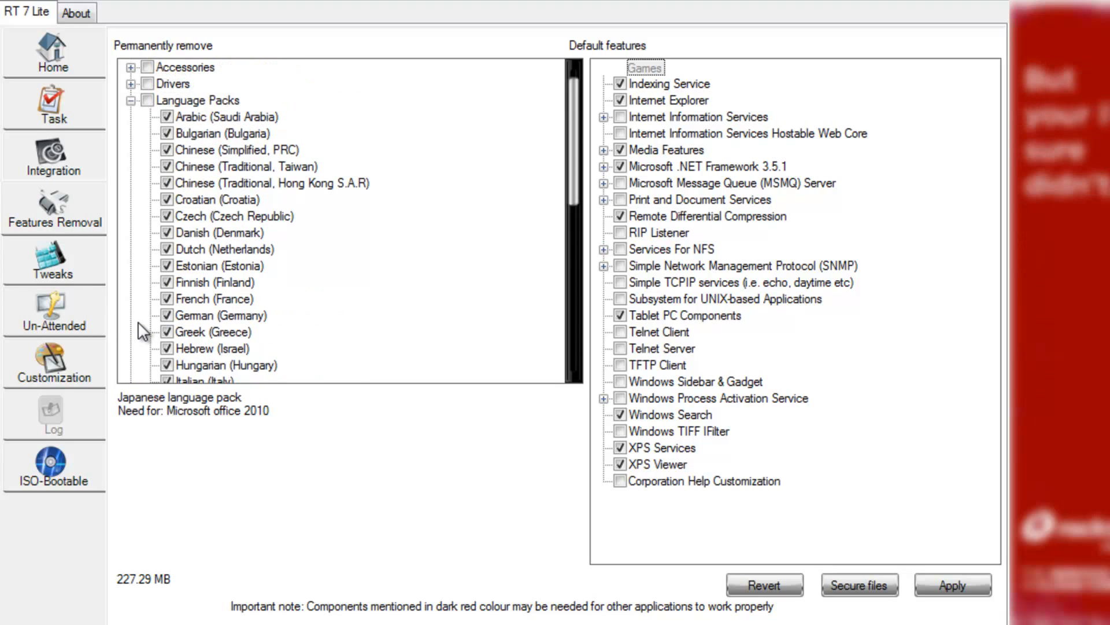
left_click(130, 98)
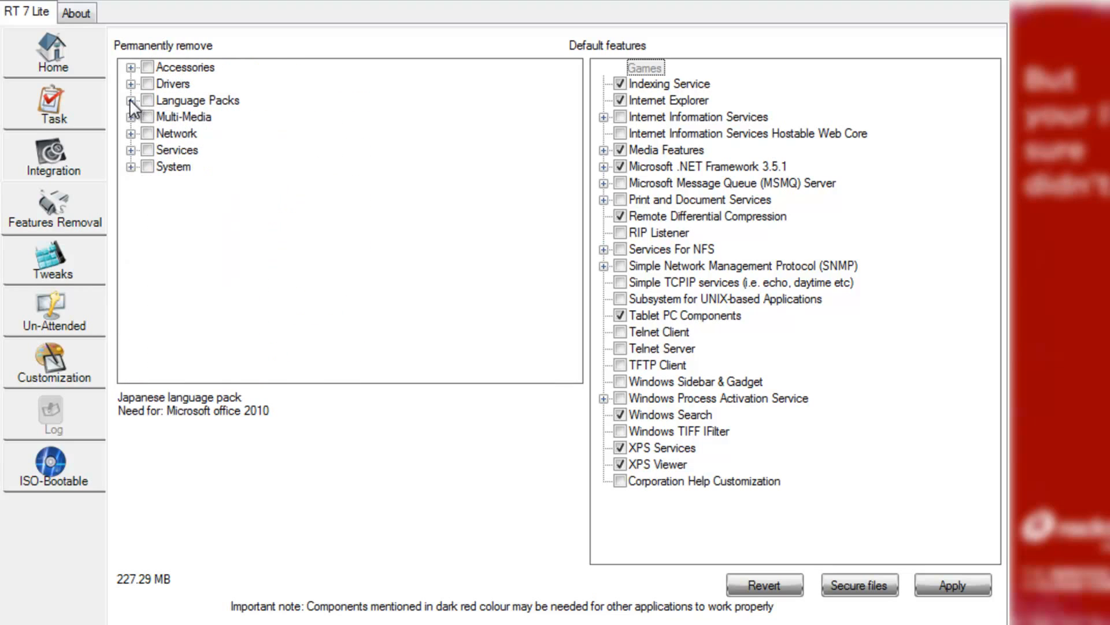
Review the permanently removable Multi-Media and Network components, including Internet Explorer, and collapse both groups.
left_click(129, 115)
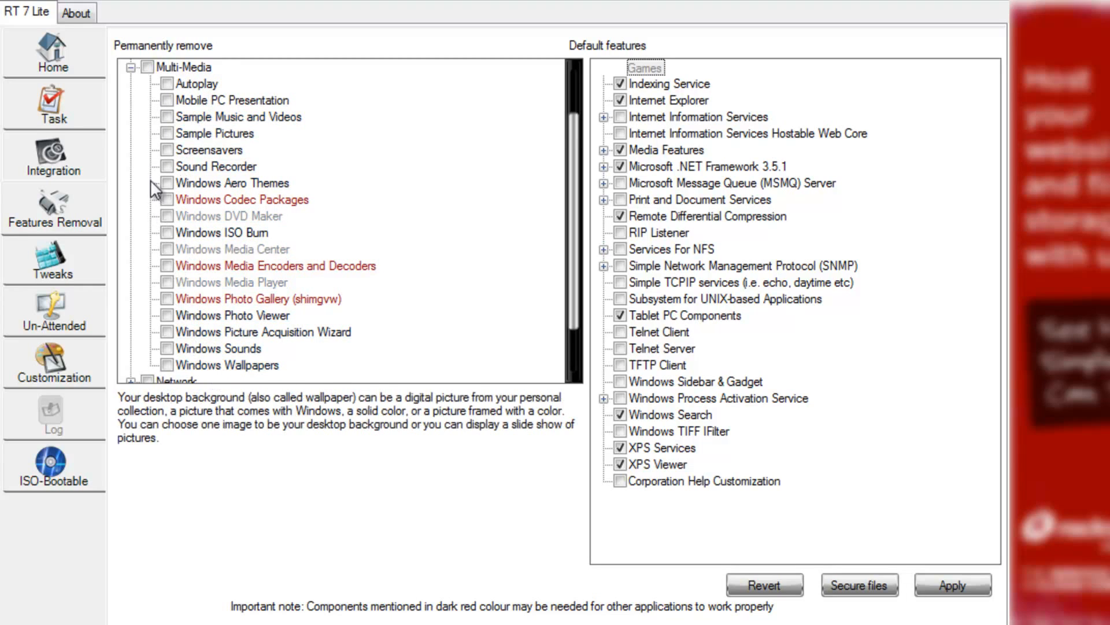
left_click(131, 67)
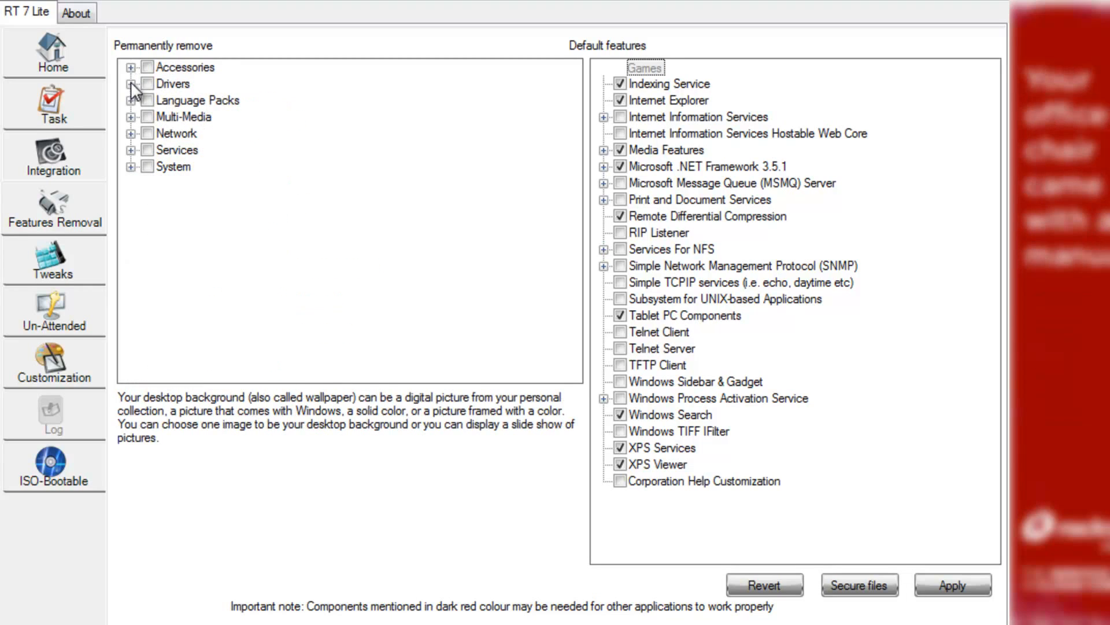
left_click(131, 133)
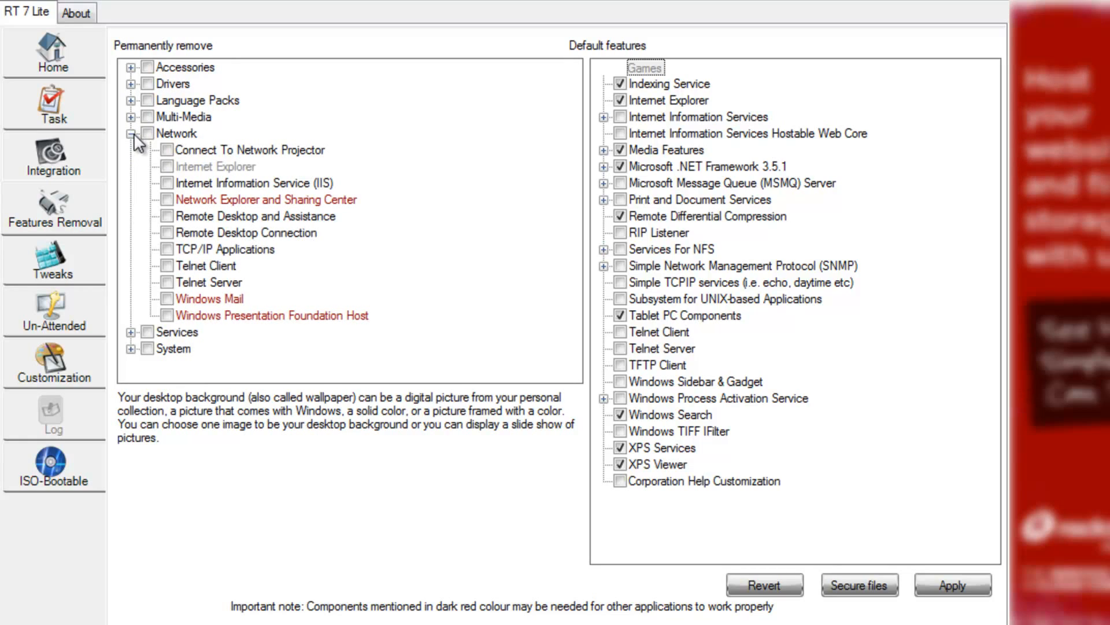
mouse_move(177, 176)
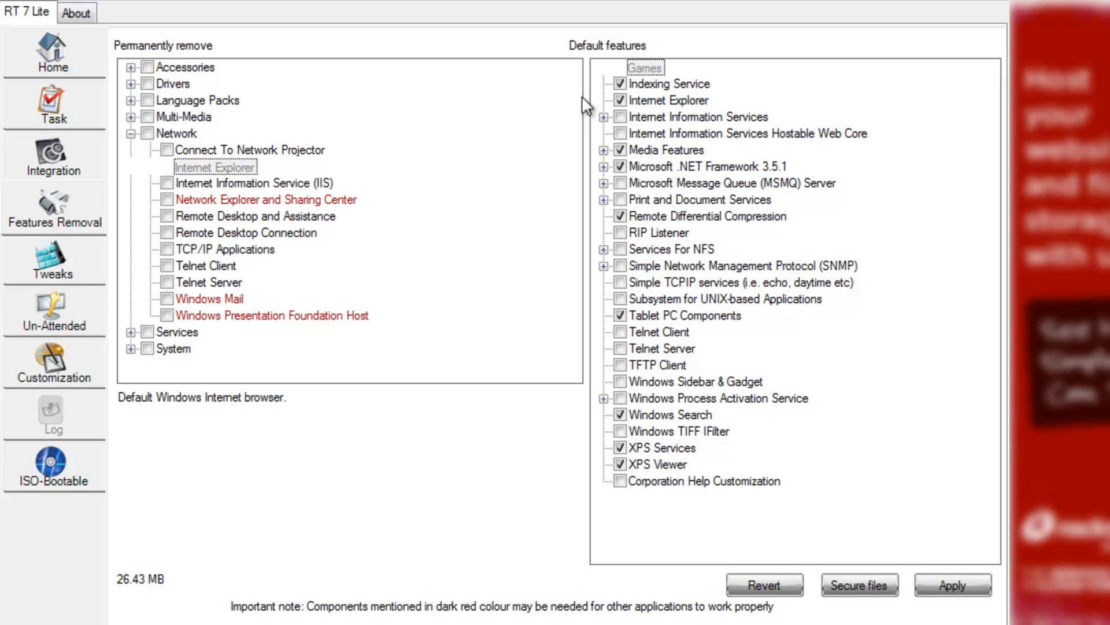
left_click(131, 133)
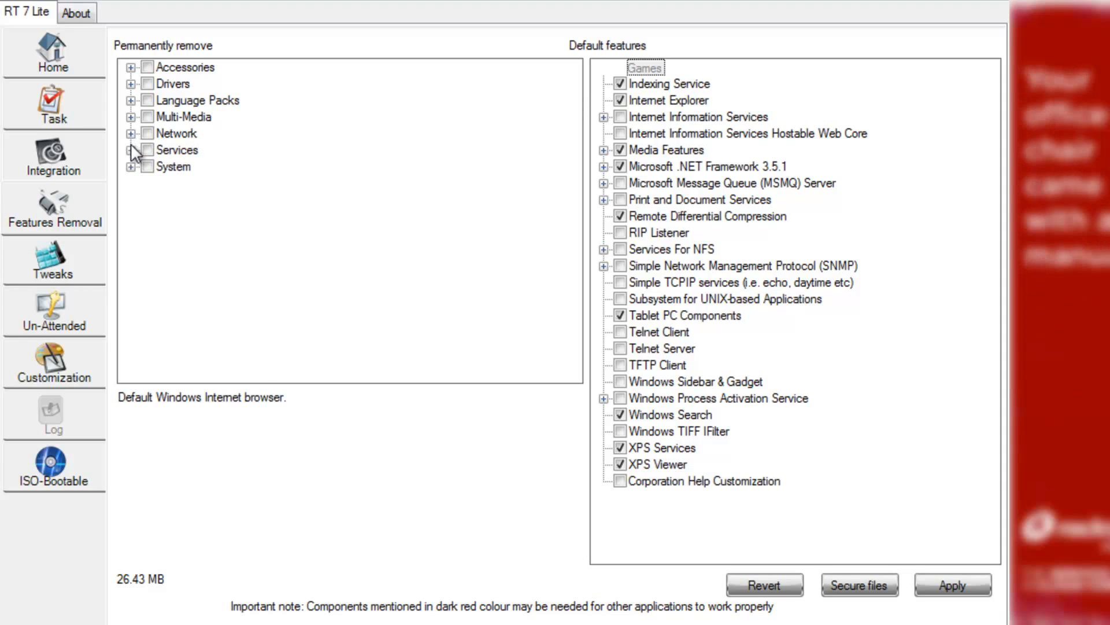
Expand the permanently removable Services group, and search Windows for "services" to open the Component Services console.
left_click(131, 148)
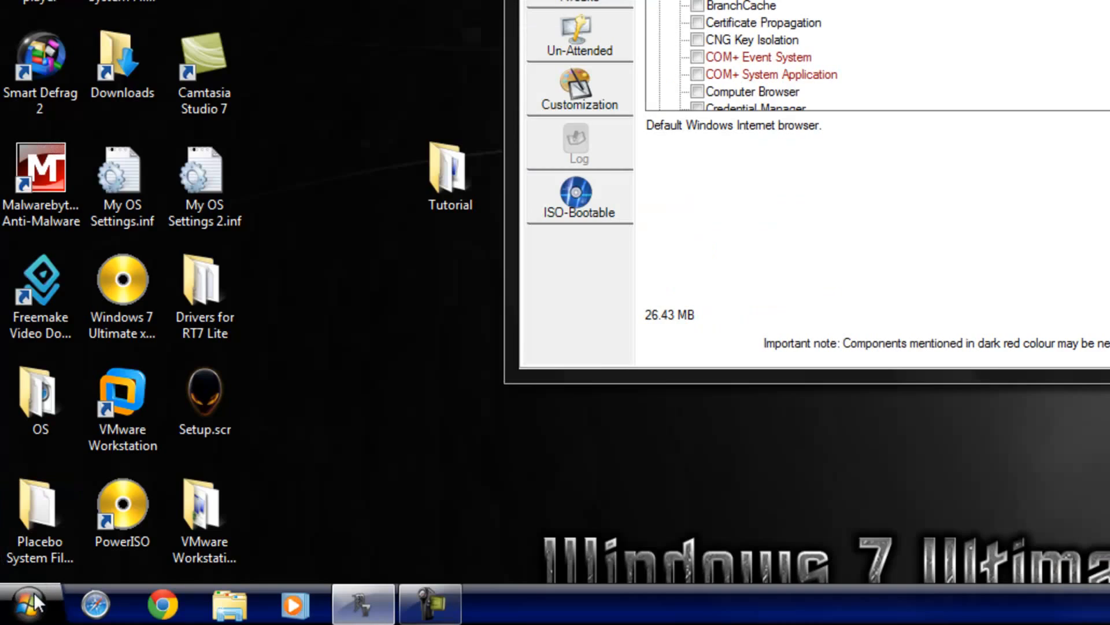
left_click(30, 600)
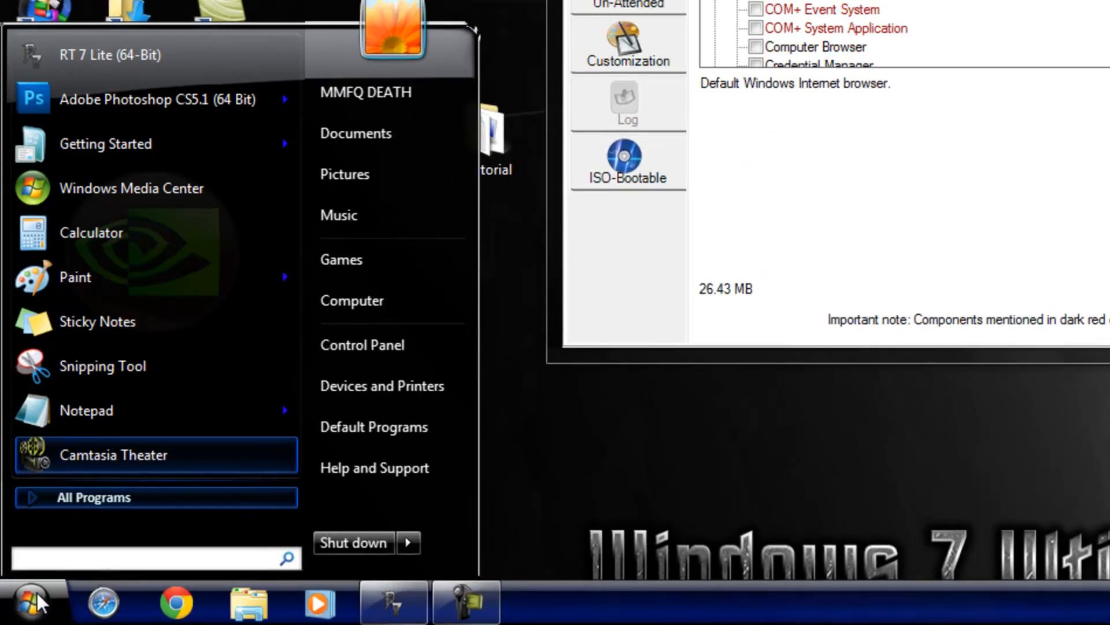
type("servi")
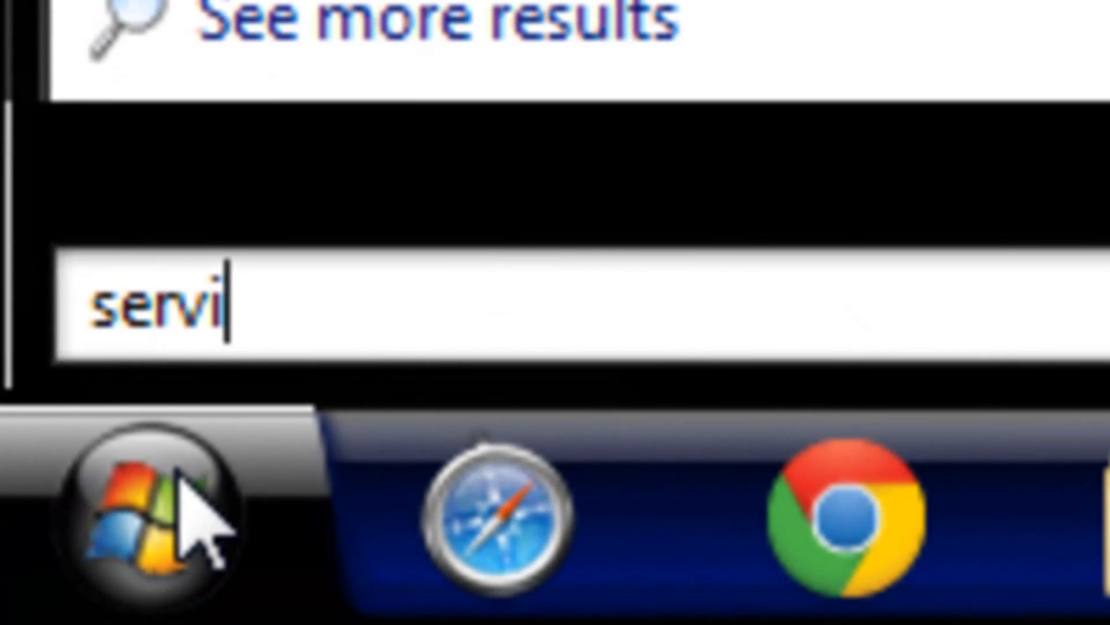
type("ces")
key("Return")
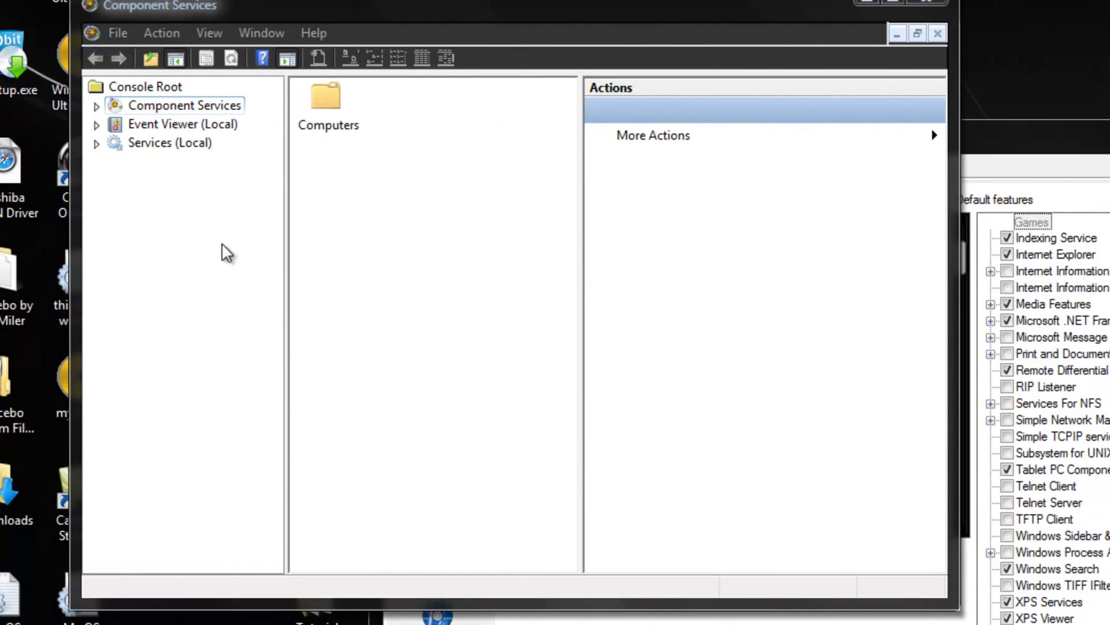
Examine the local services in a widened Component Services window, then return to RT Seven Lite and collapse the Services group.
left_click(150, 145)
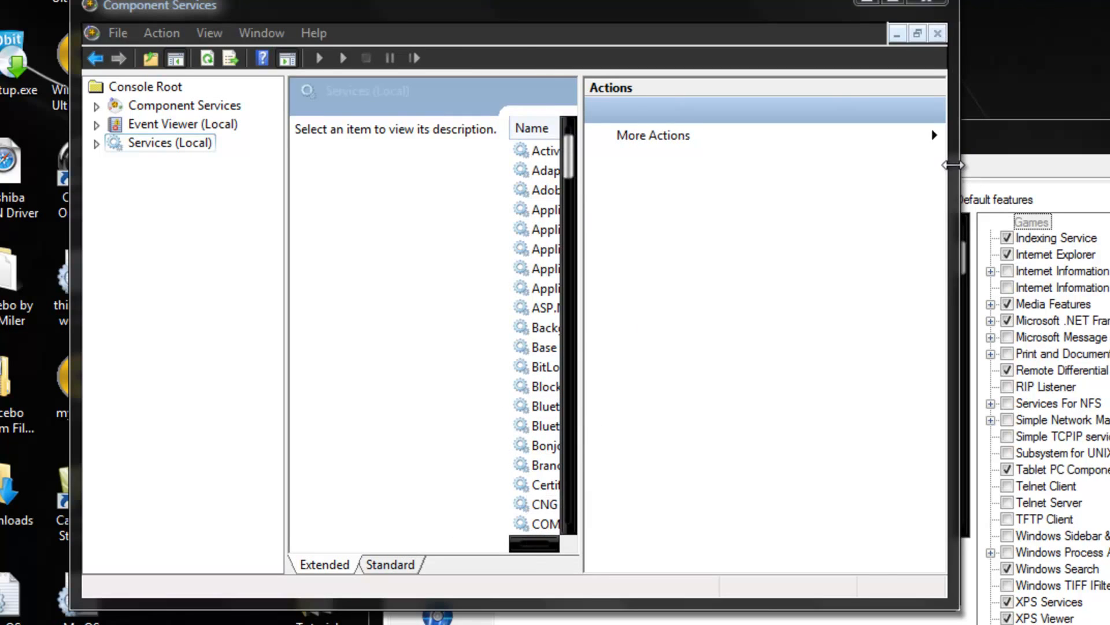
left_click_drag(953, 165, 1109, 165)
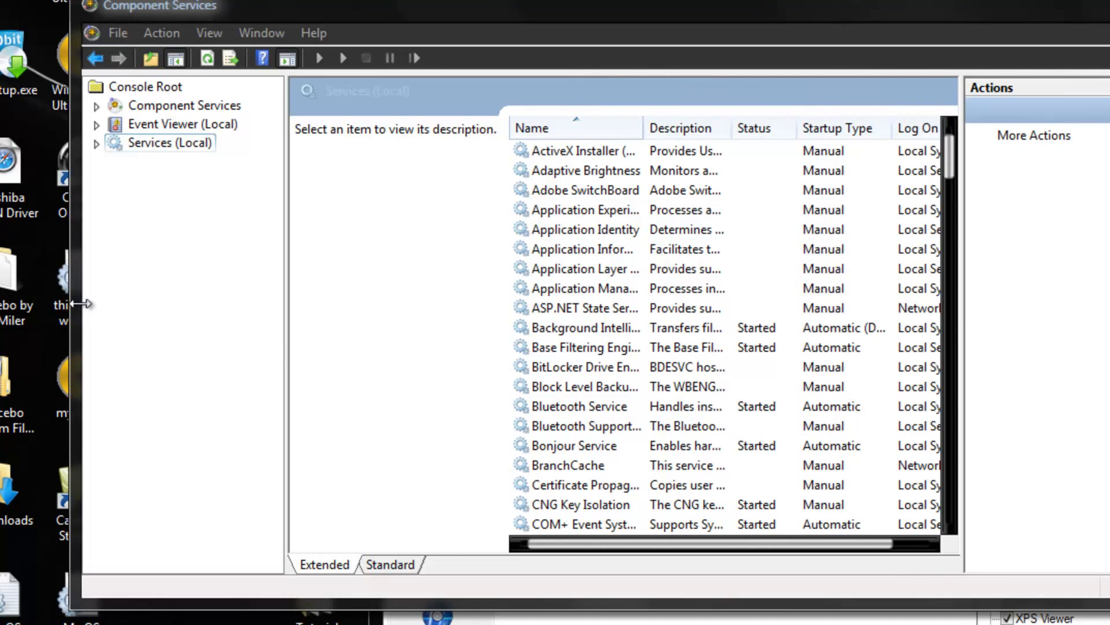
left_click_drag(80, 305, 188, 305)
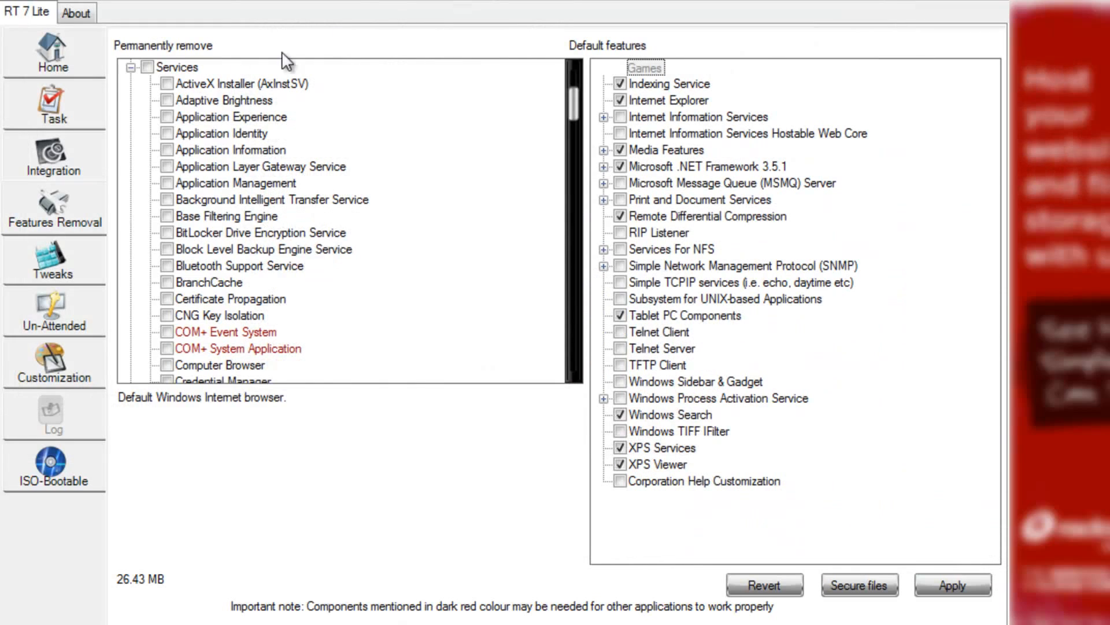
left_click(131, 68)
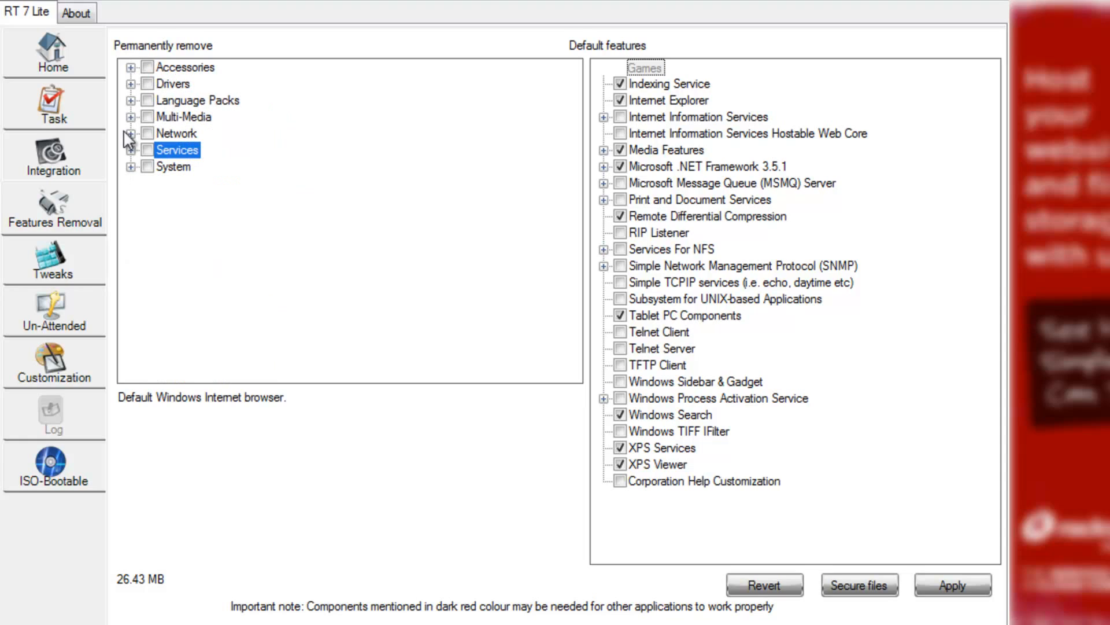
Mark Narrator and On Screen Keyboard in the System group for permanent removal, and collapse the group.
left_click(132, 167)
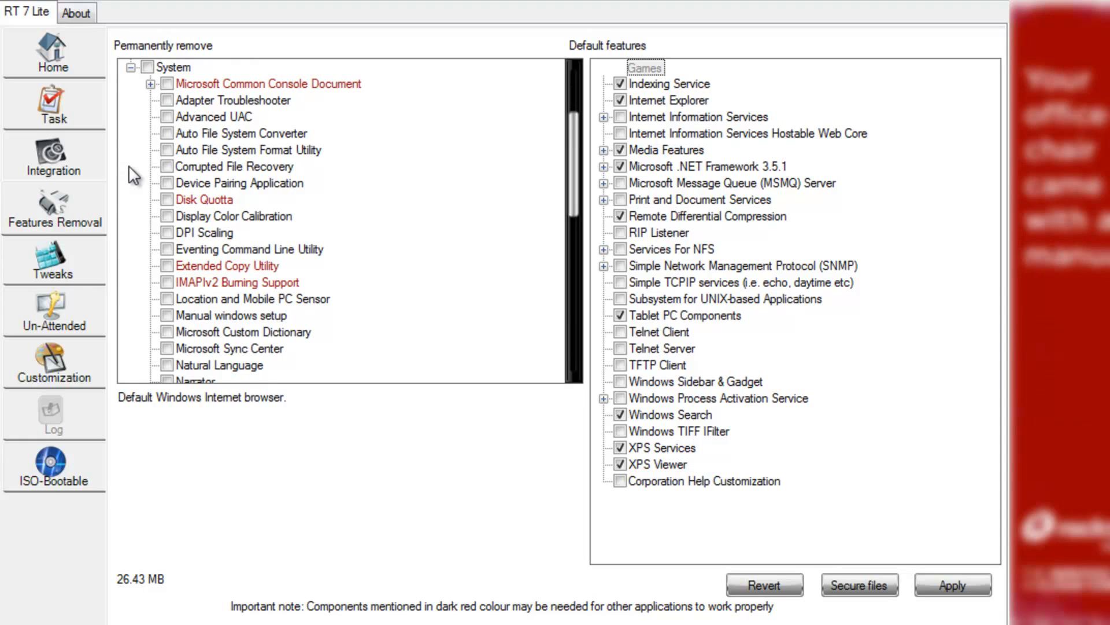
scroll(134, 175, "down", 1)
scroll(134, 175, "down", 1)
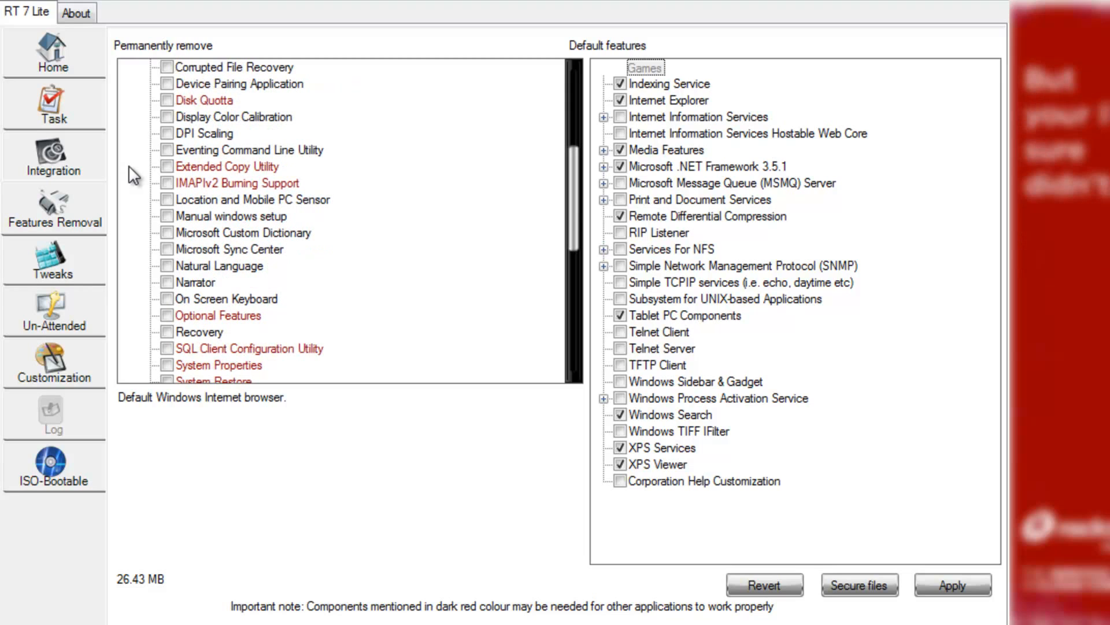
left_click(167, 299)
left_click(167, 282)
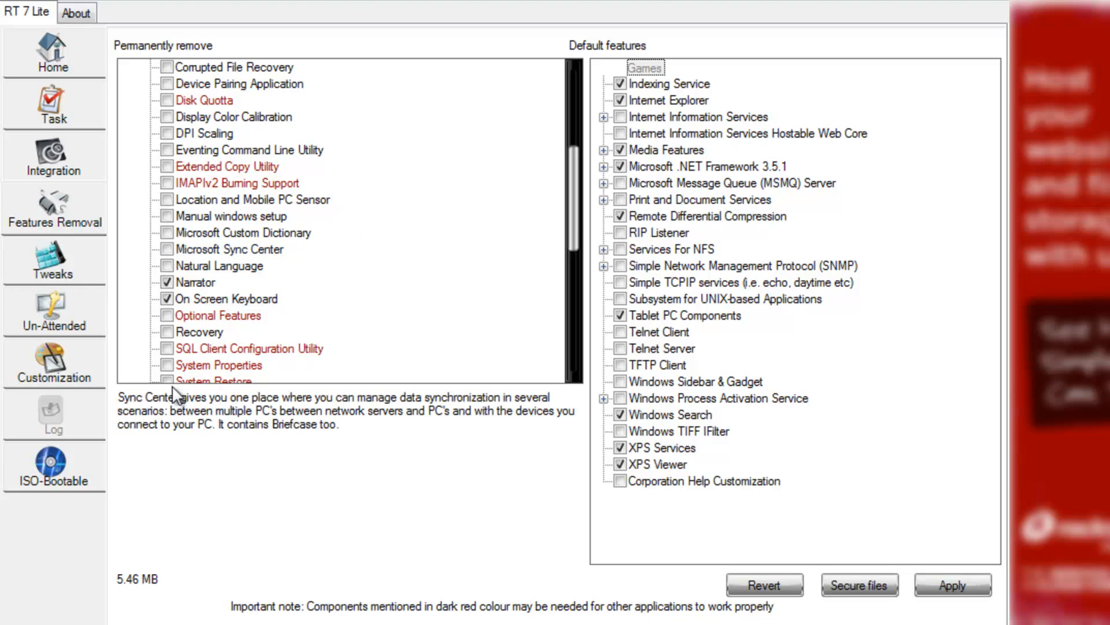
scroll(282, 234, "up", 1)
scroll(281, 233, "up", 3)
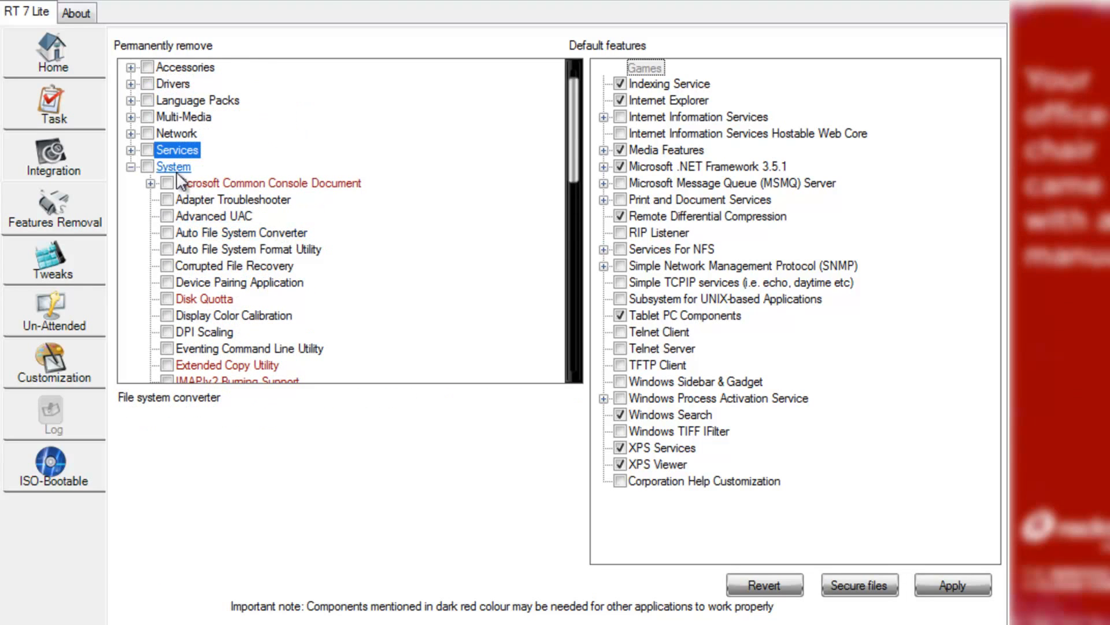
left_click(130, 166)
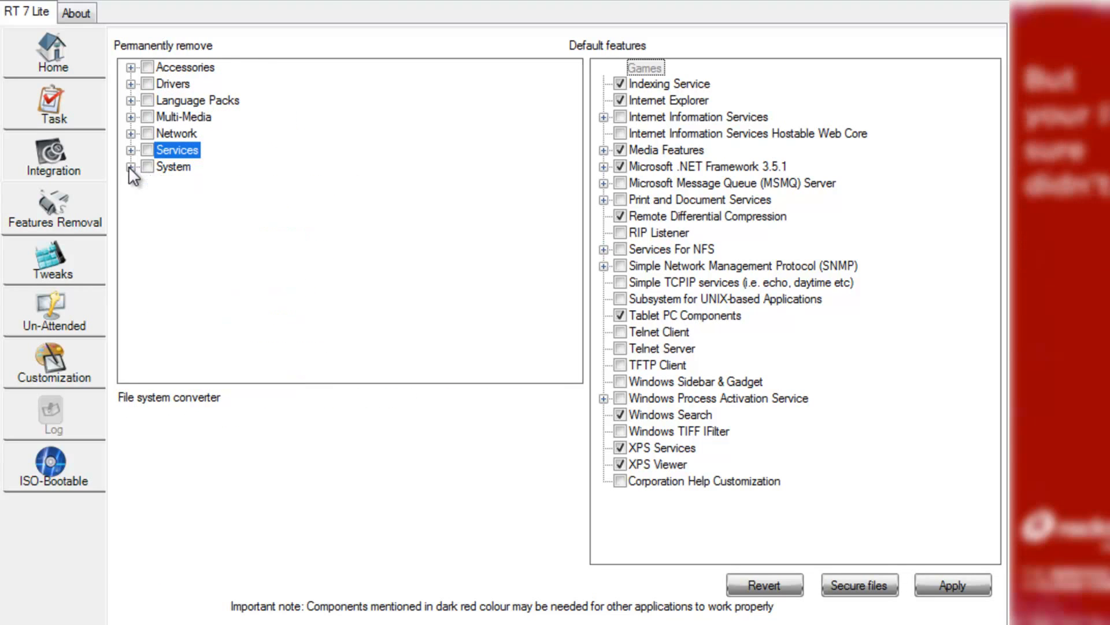
Open the Tweaks section and look through the shortcuts that can be removed from the Control Panel.
left_click(78, 265)
left_click(197, 263)
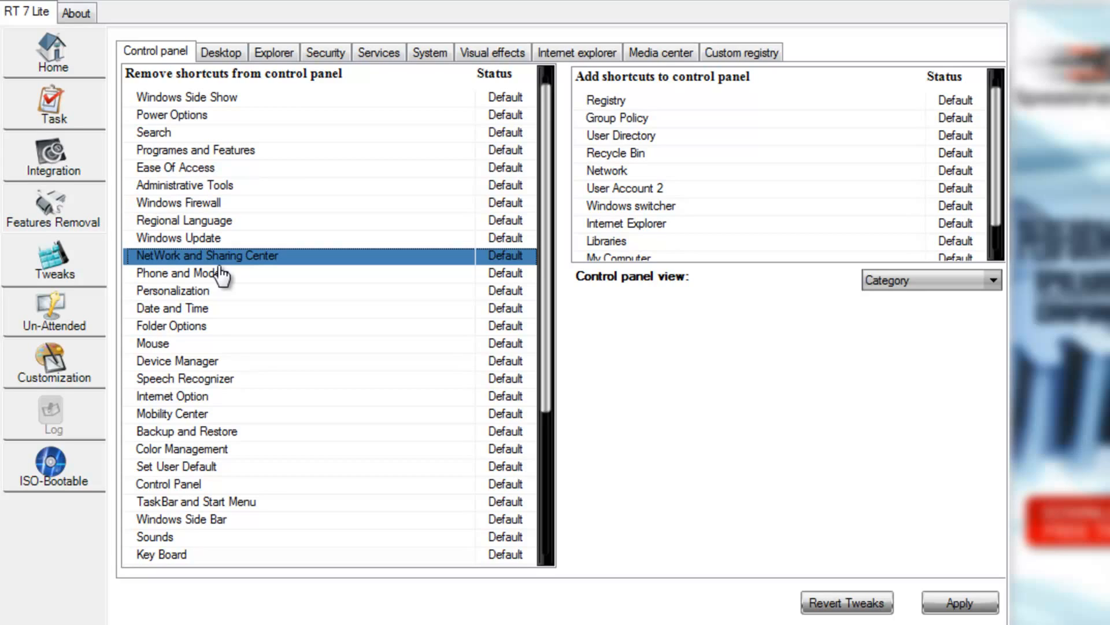
left_click(221, 270)
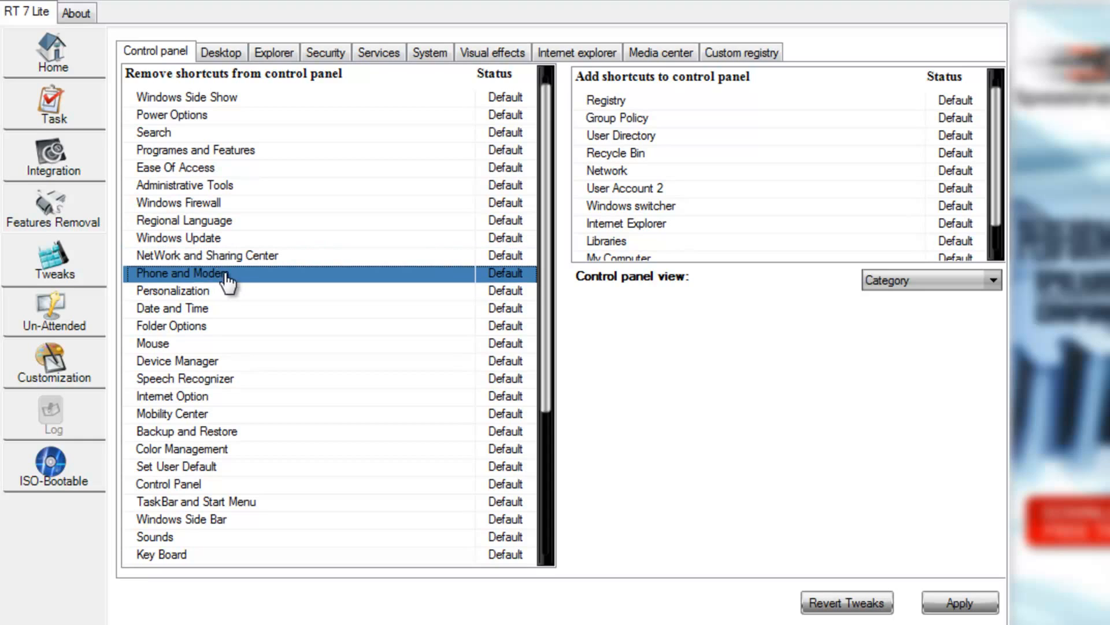
left_click(373, 152)
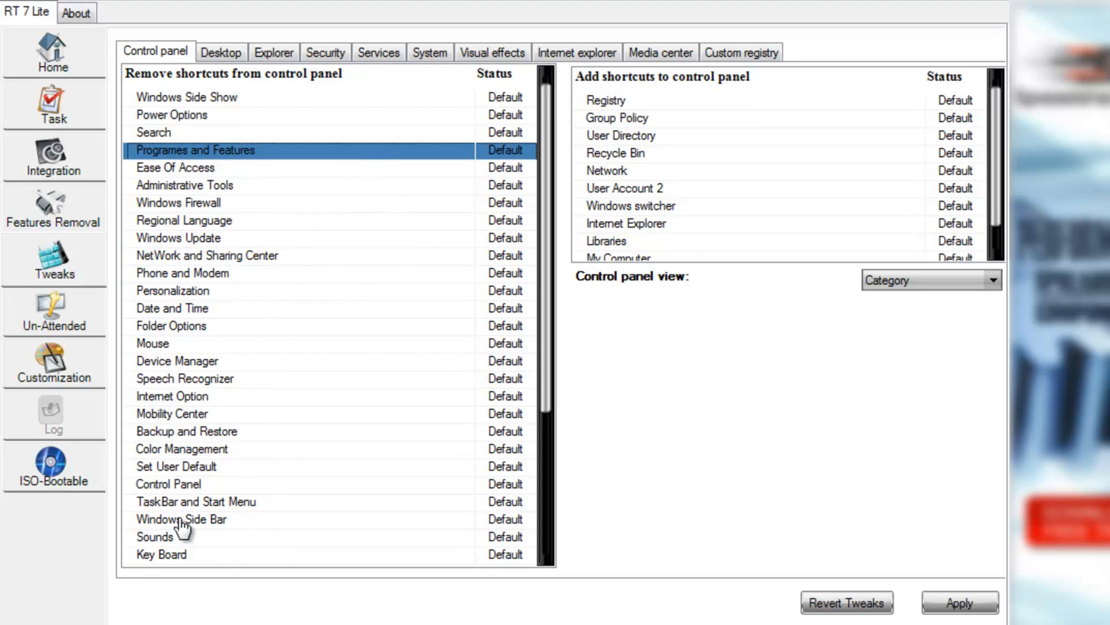
left_click(287, 99)
left_click(347, 239)
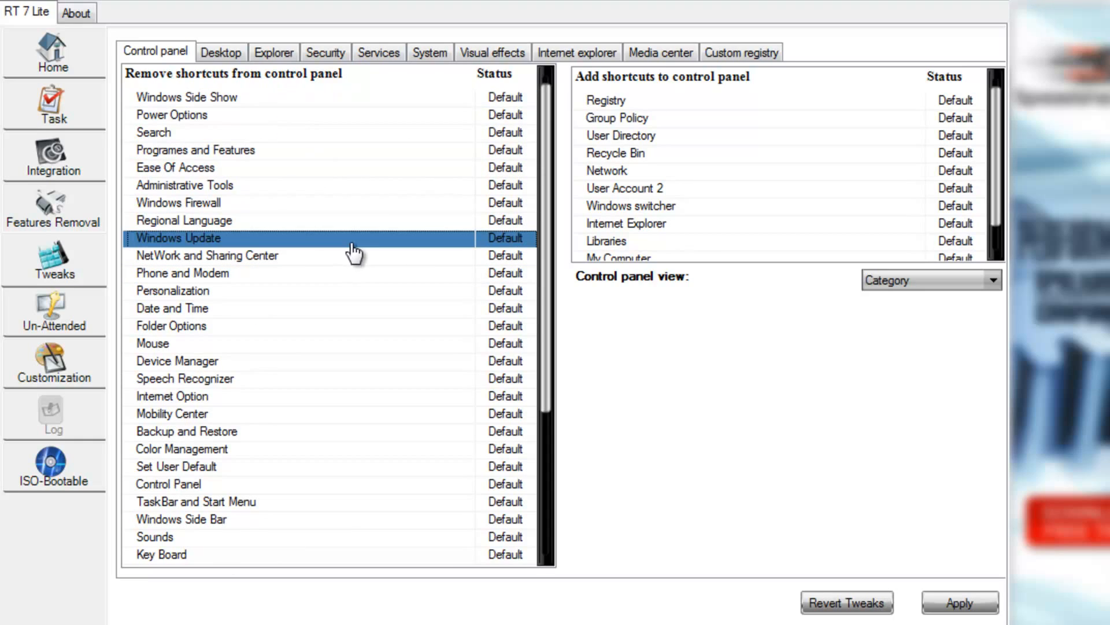
Set the Registry shortcut's status to Add in the shortcuts to add to the Control Panel.
left_click(774, 118)
left_click(776, 102)
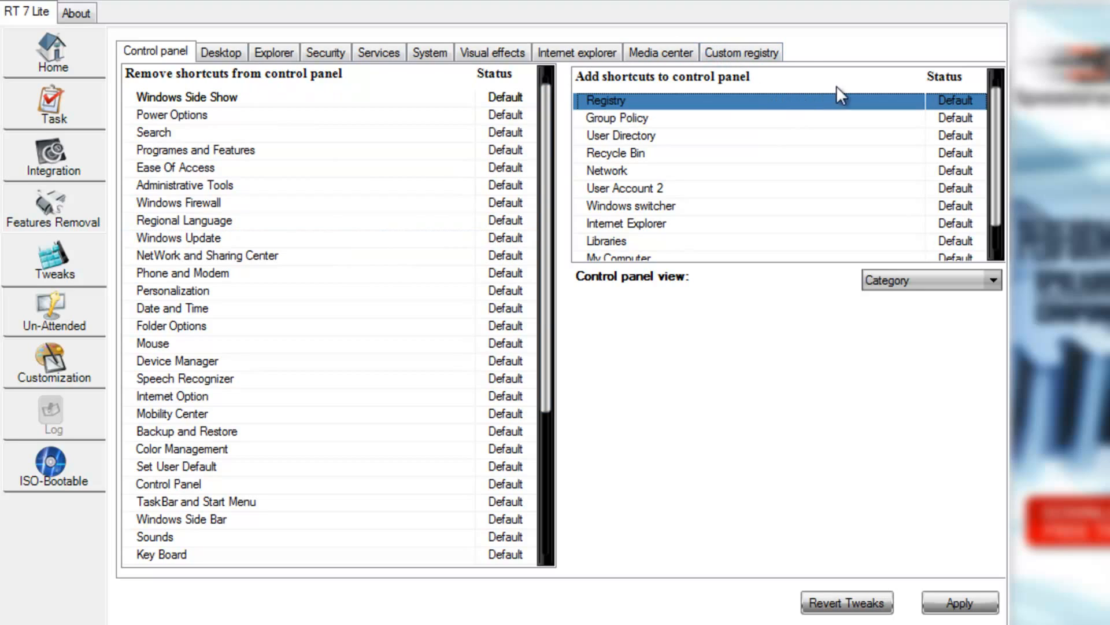
left_click(963, 102)
left_click(963, 102)
Look through the remaining shortcuts that can be added to the Control Panel and the available Control Panel view options.
left_click(957, 133)
left_click(955, 131)
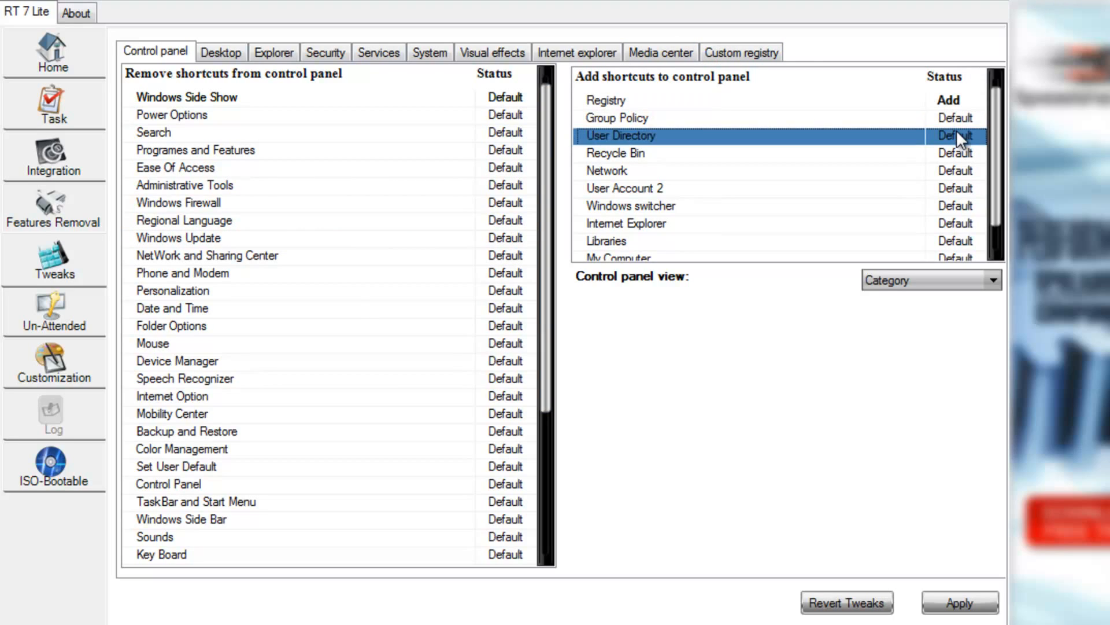
left_click(961, 154)
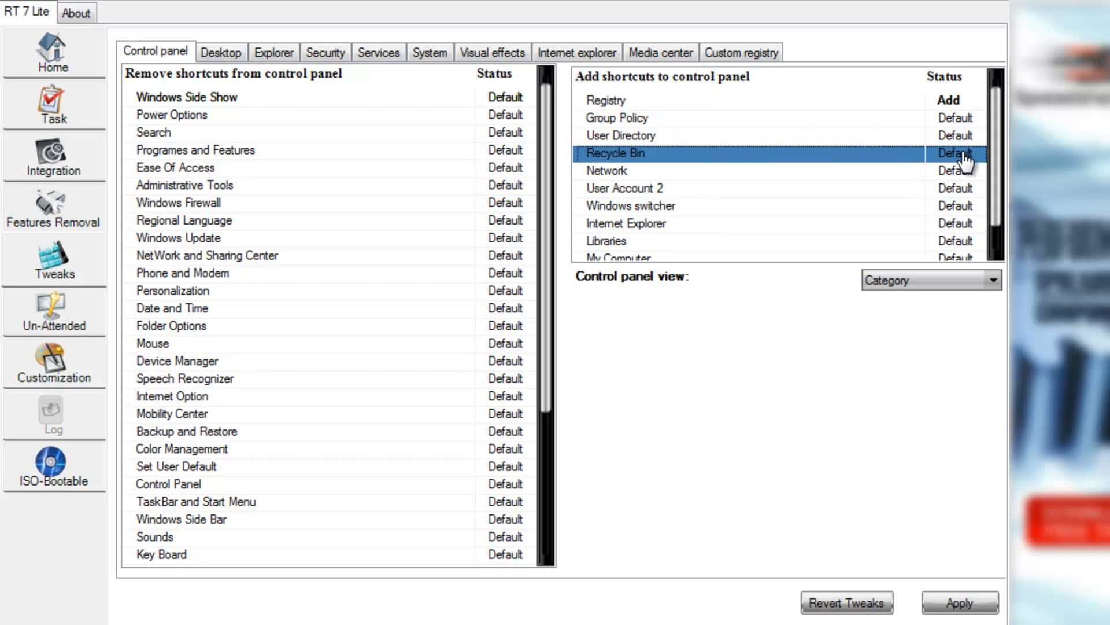
left_click(963, 154)
left_click(963, 154)
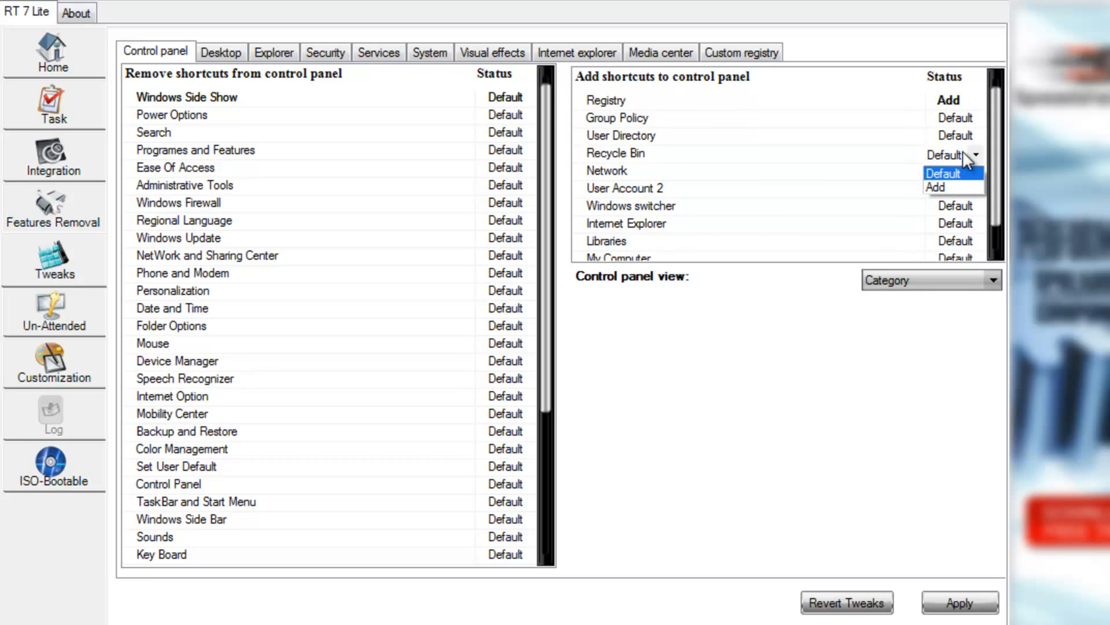
left_click(963, 152)
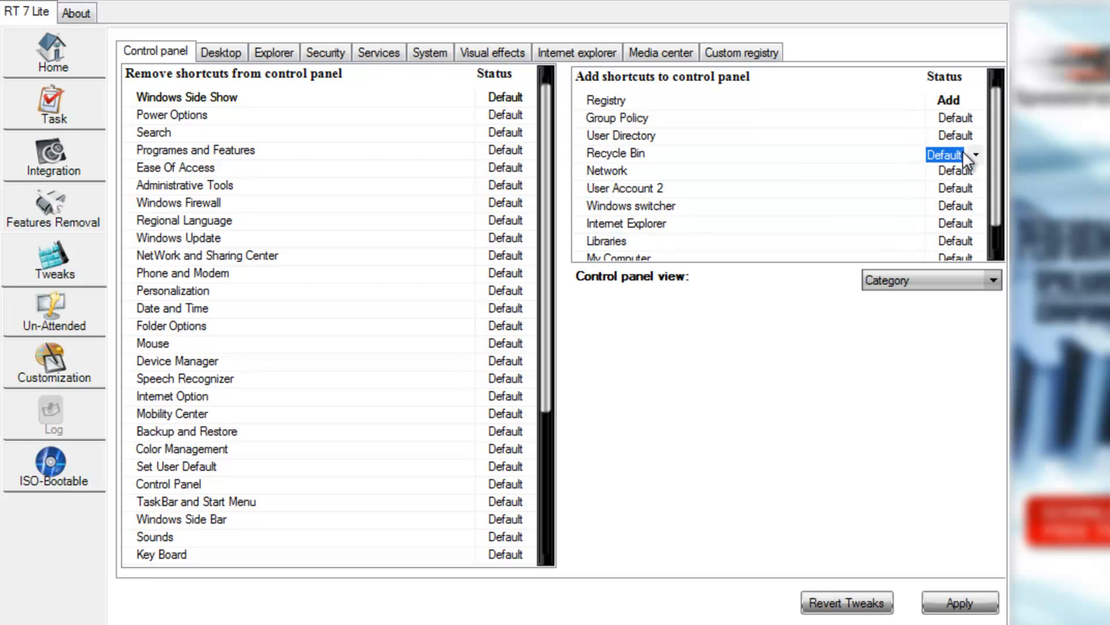
left_click(962, 189)
left_click(962, 207)
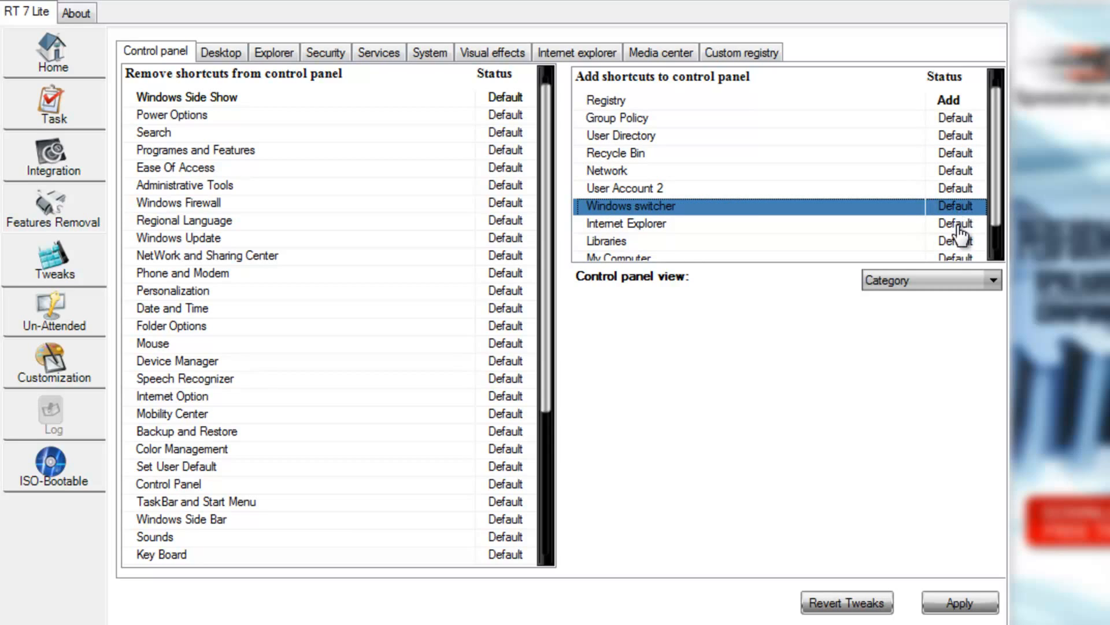
left_click(962, 224)
left_click(954, 242)
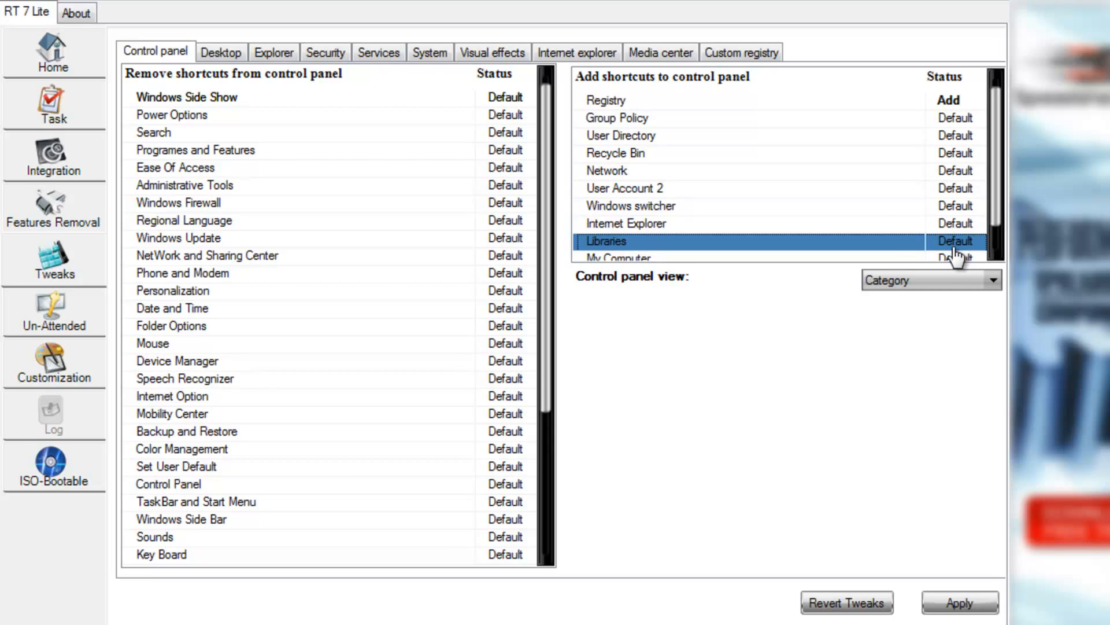
left_click(938, 276)
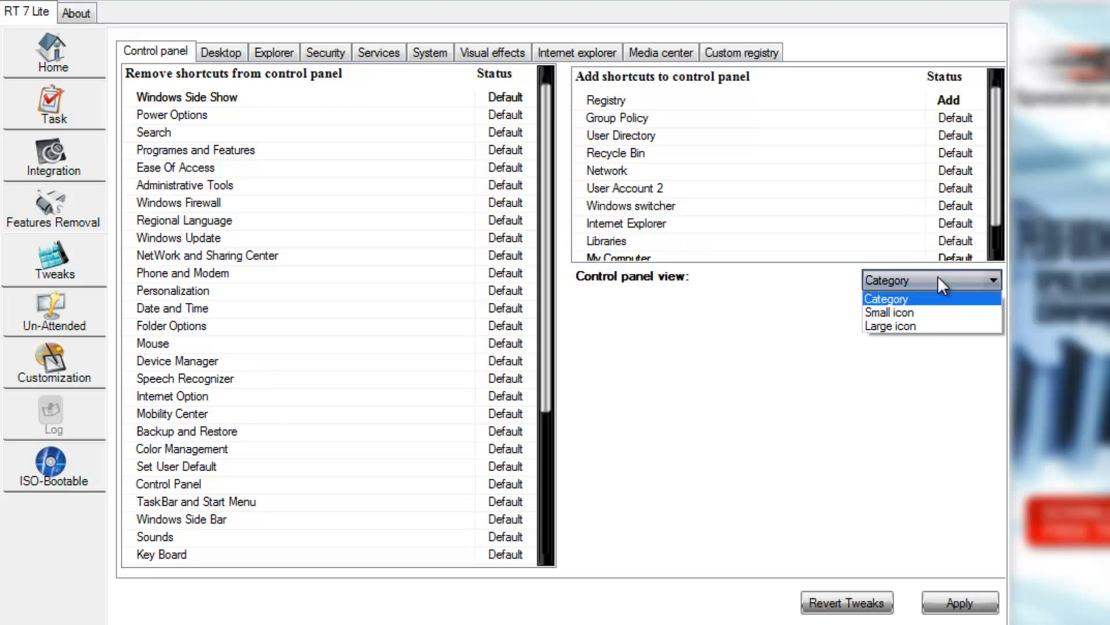
left_click(909, 302)
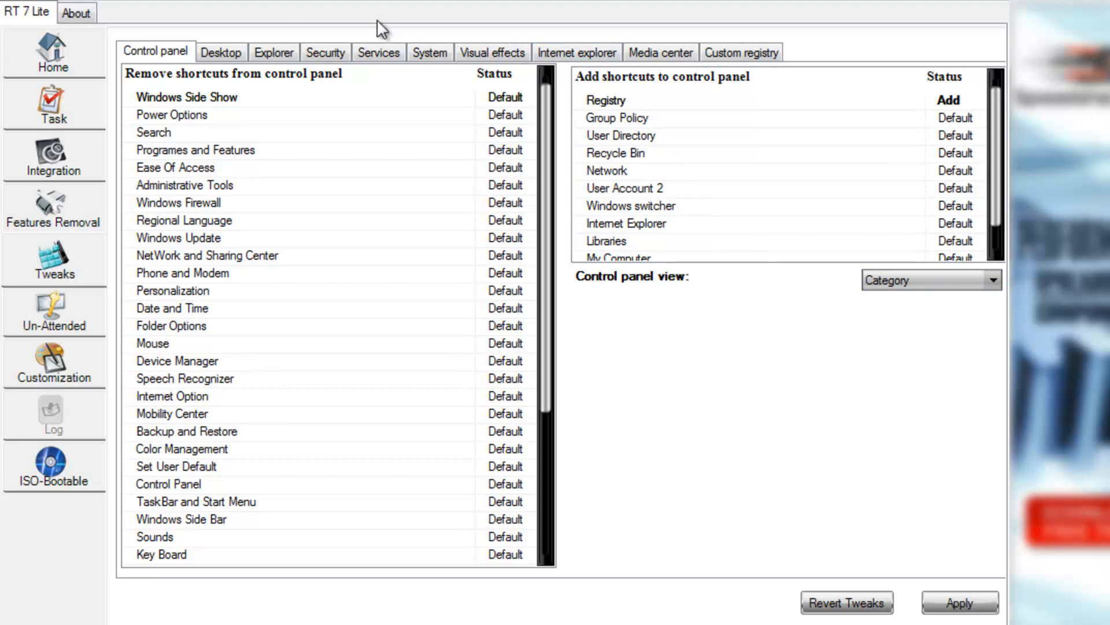
Look through the Desktop and Task bar tweaks, including the rest of the Desktop list.
left_click(221, 52)
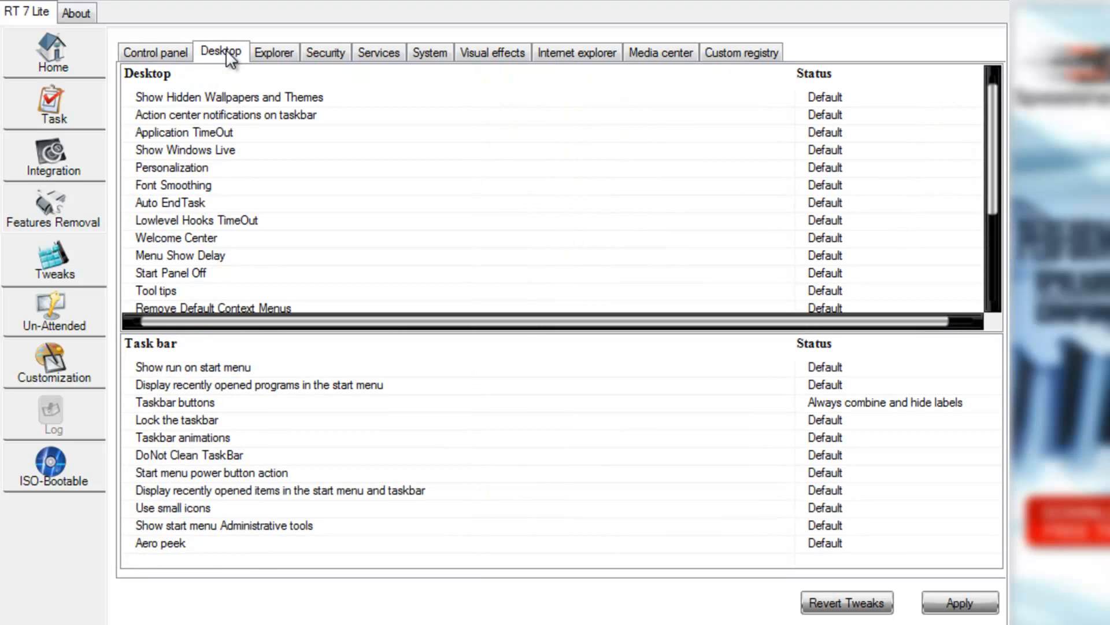
left_click(343, 100)
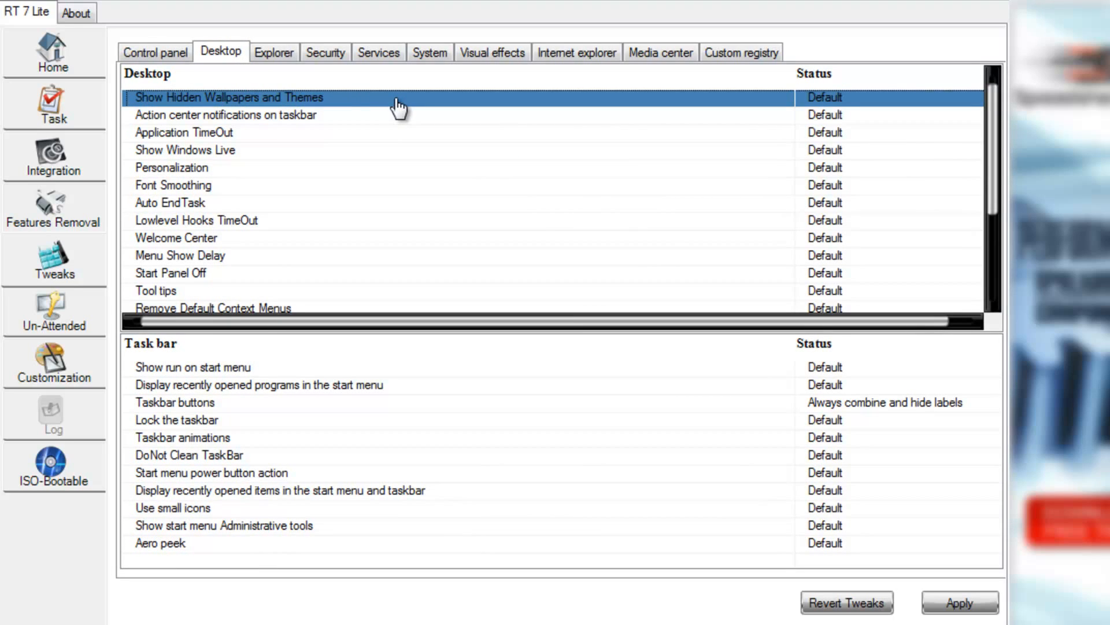
left_click(395, 118)
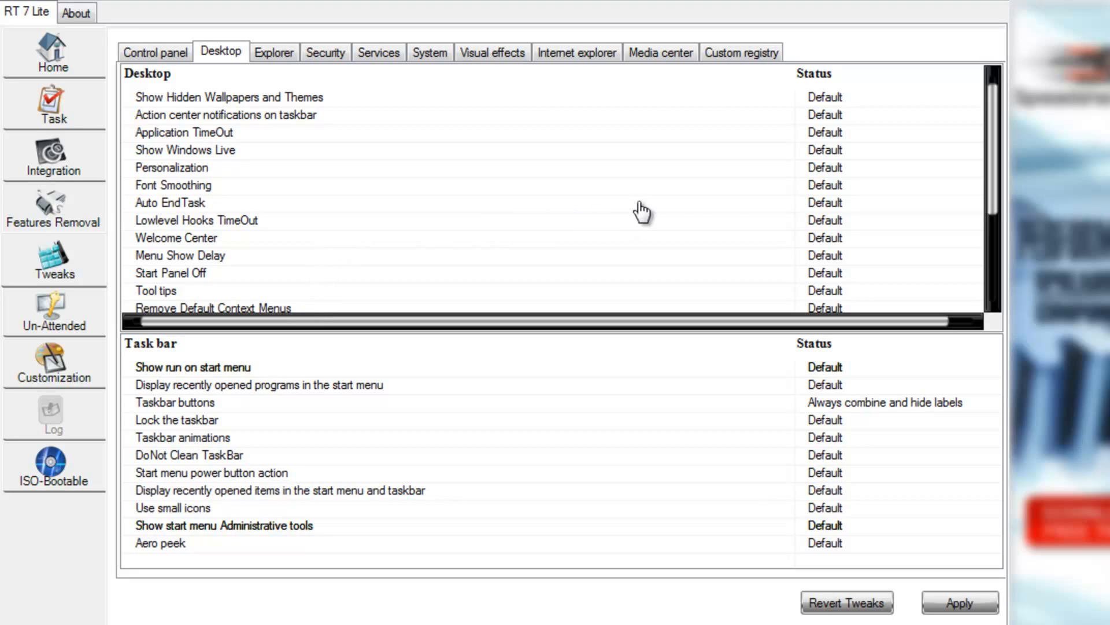
left_click_drag(992, 124, 994, 203)
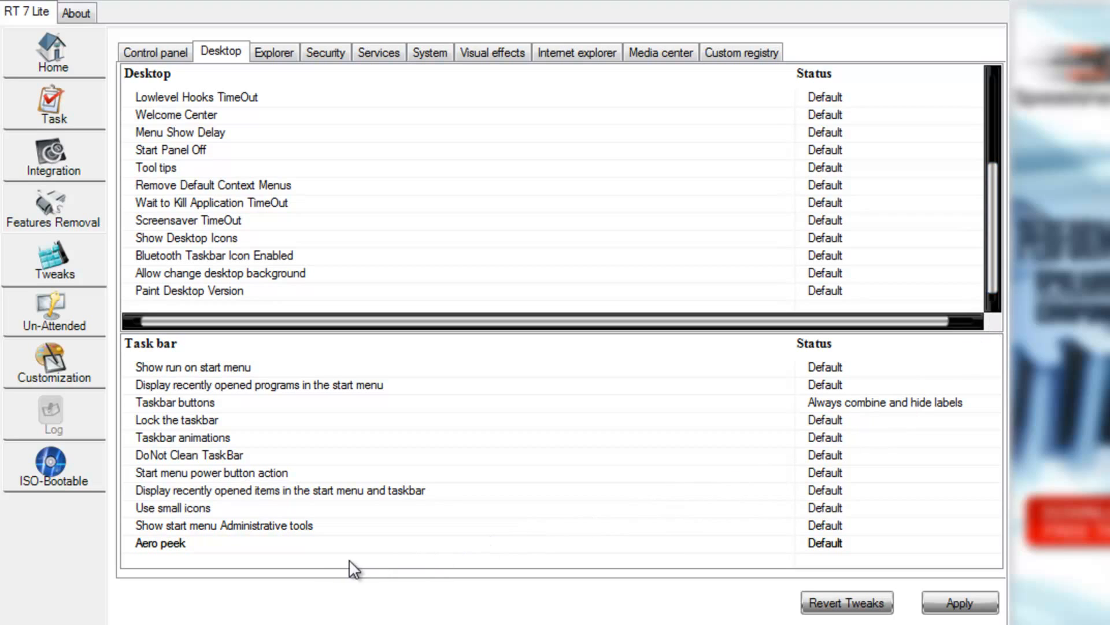
Look through the Explorer tweaks, covering the shortcuts for My Computer and the context menu entries for MyComputer and Desktop.
left_click(284, 57)
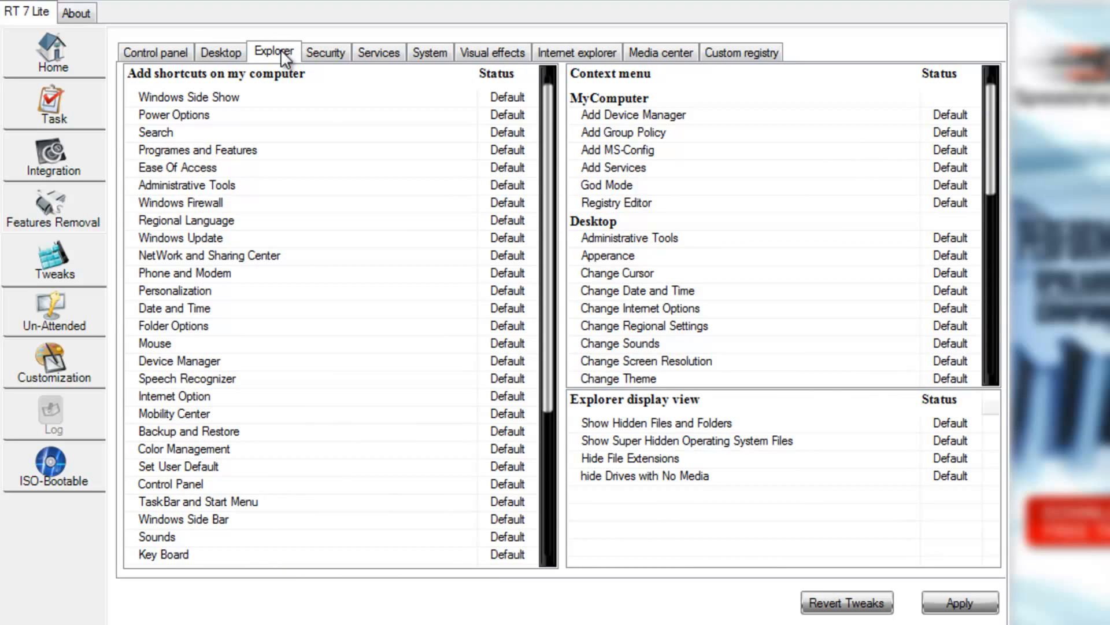
left_click(285, 152)
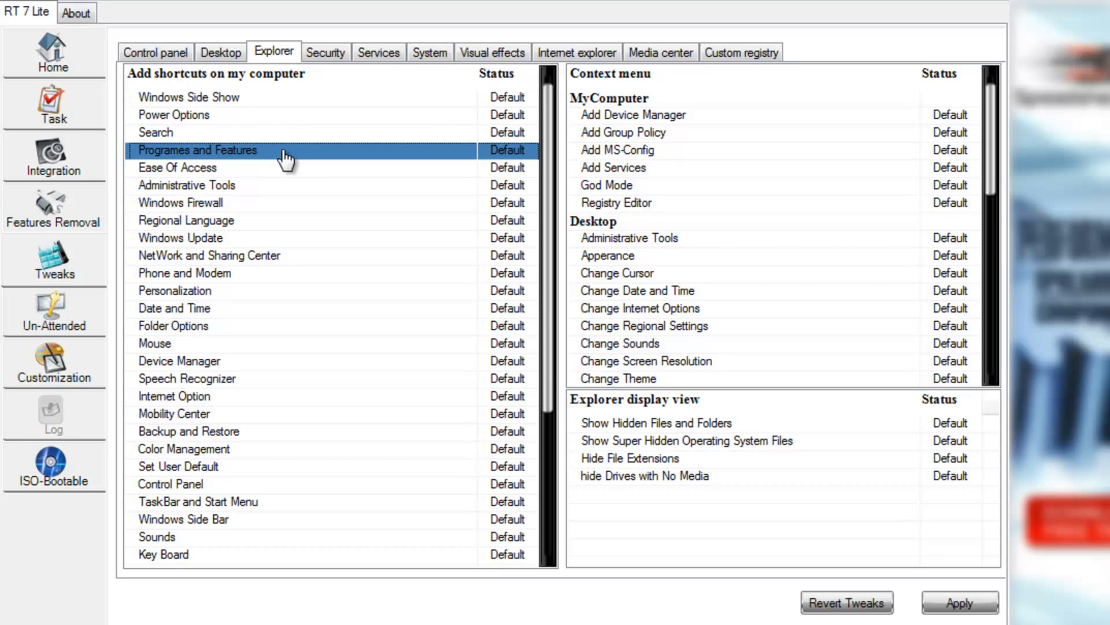
left_click(252, 115)
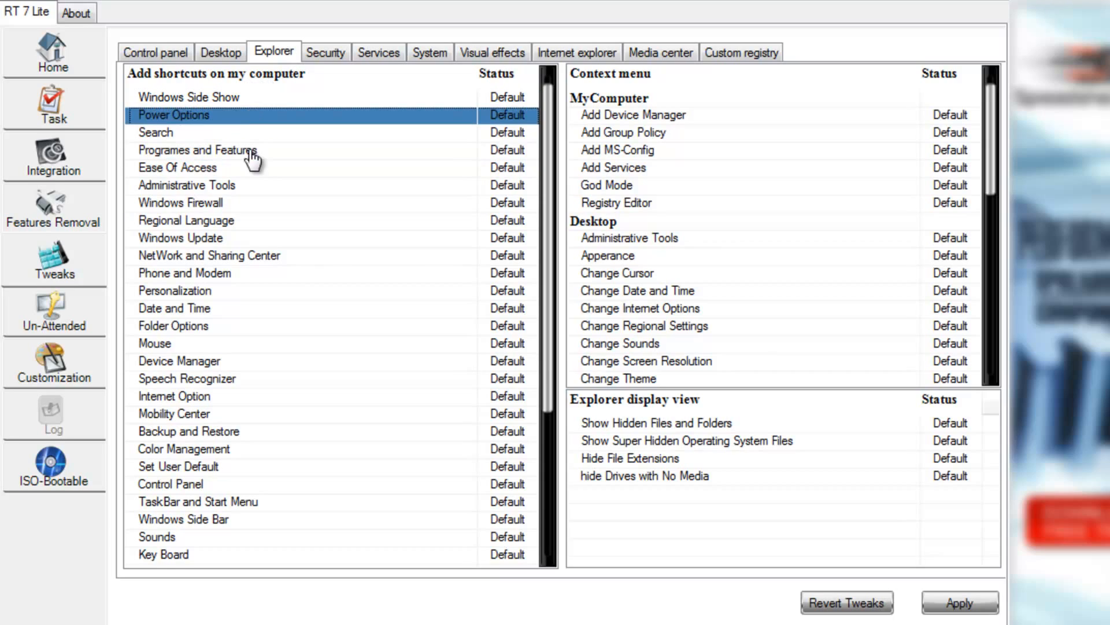
left_click(312, 519)
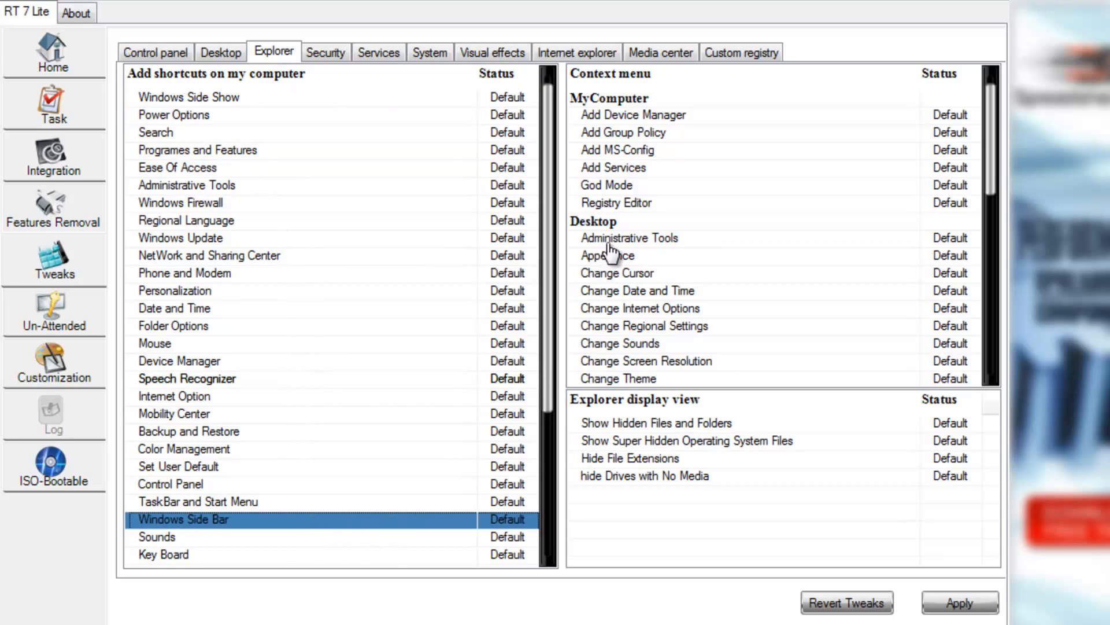
left_click(641, 169)
left_click(758, 115)
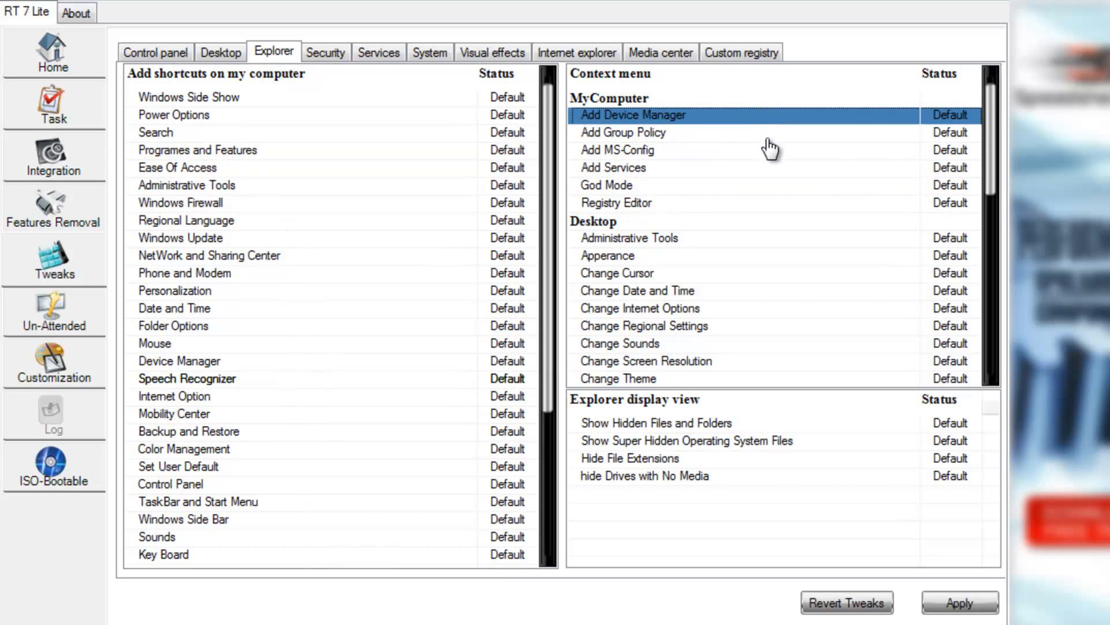
left_click(768, 134)
left_click(769, 169)
left_click(763, 292)
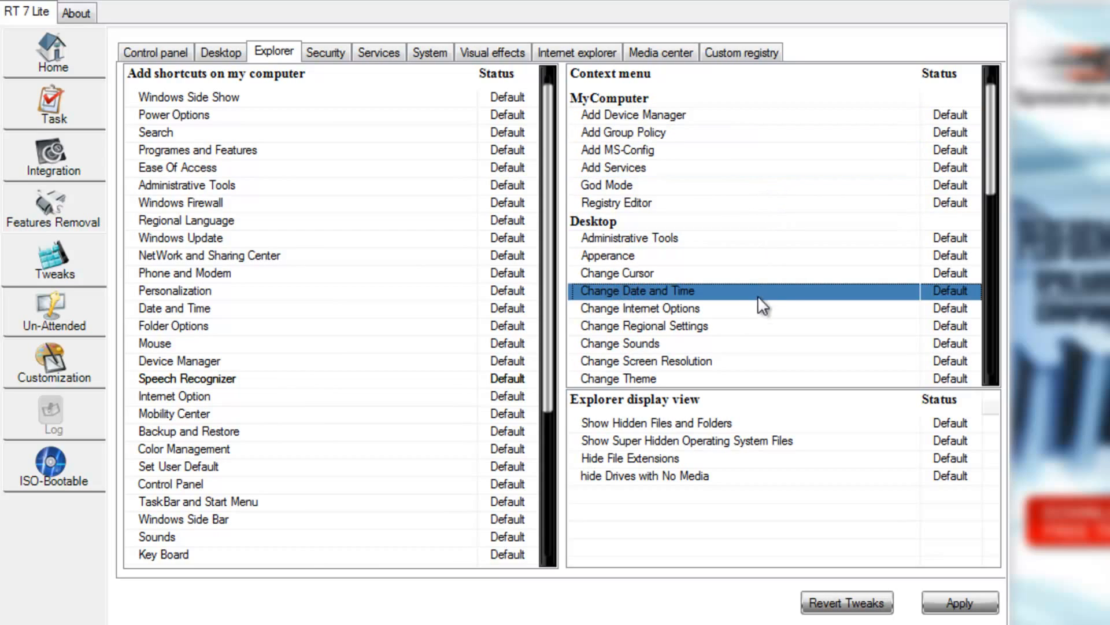
left_click(754, 362)
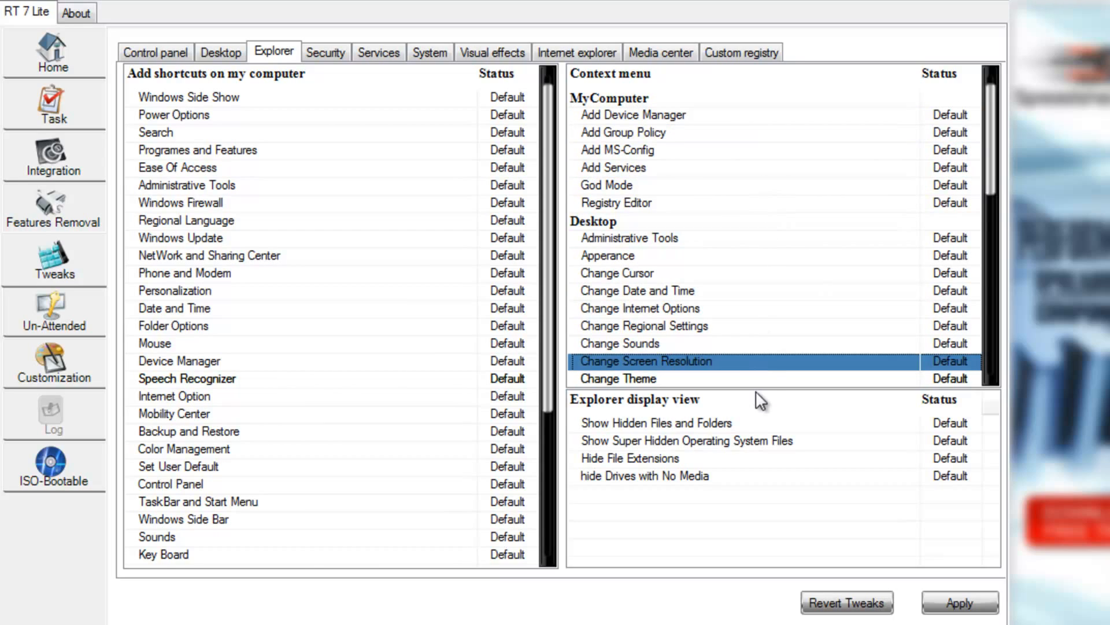
Set the status of hide Drives with No Media to Disable in the Explorer display view tweaks.
left_click(741, 476)
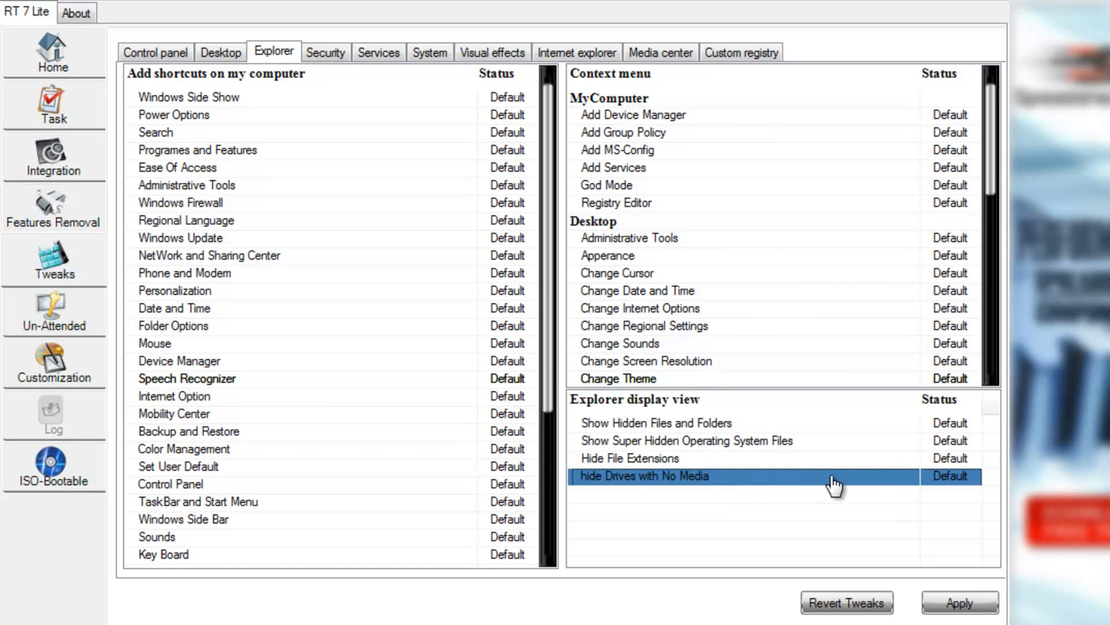
left_click(945, 478)
left_click(945, 478)
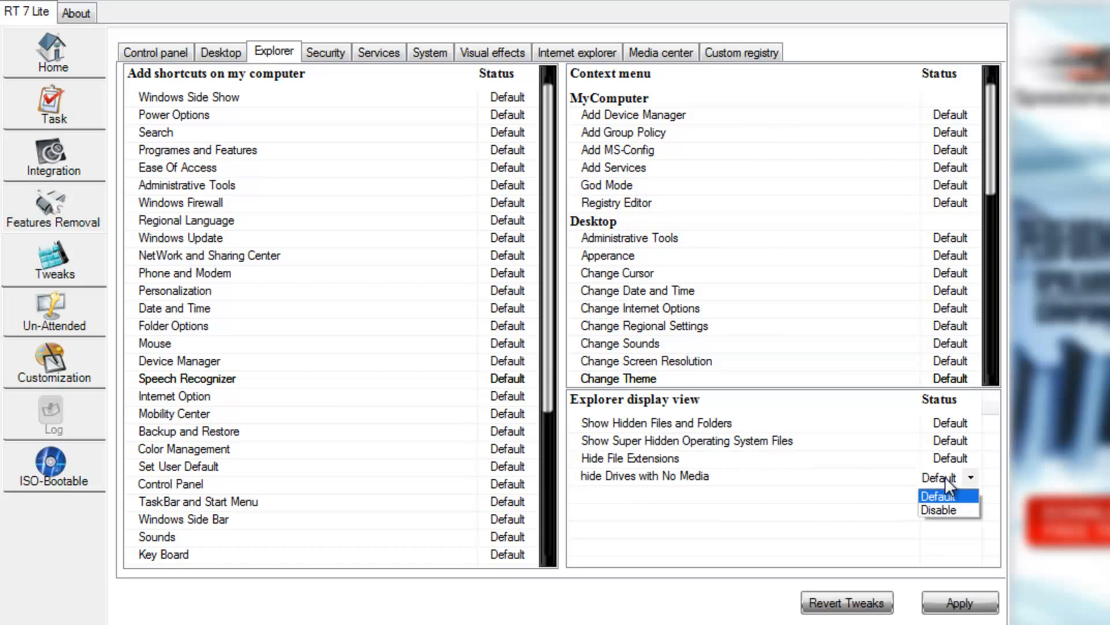
left_click(961, 510)
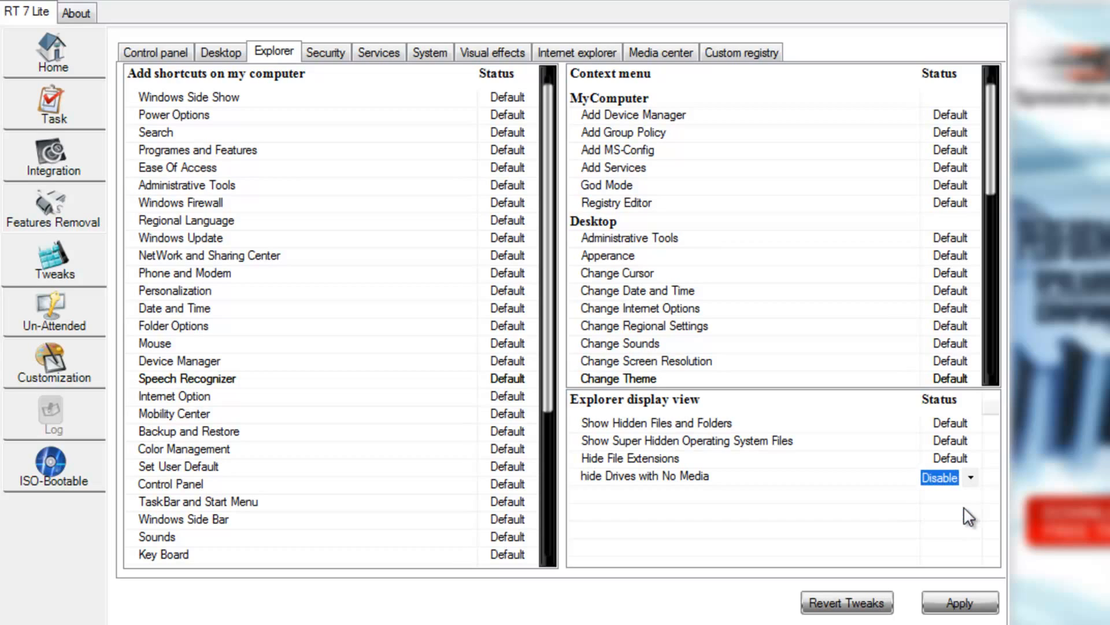
left_click(760, 464)
left_click(772, 474)
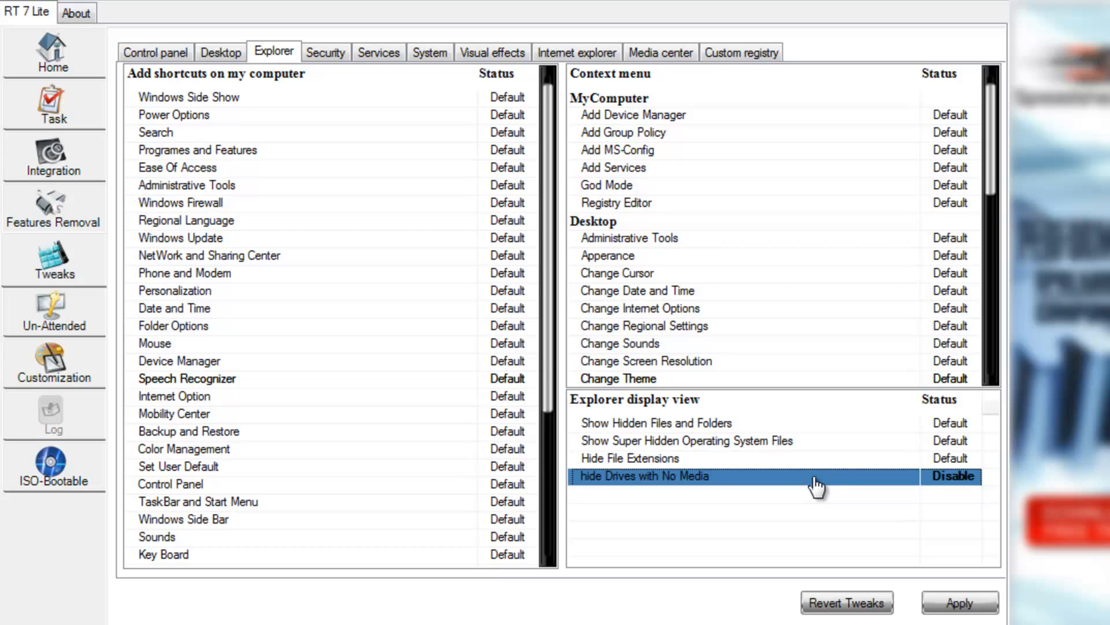
Set the status of Hide File Extensions to Disable in the Explorer display view tweaks.
left_click(842, 443)
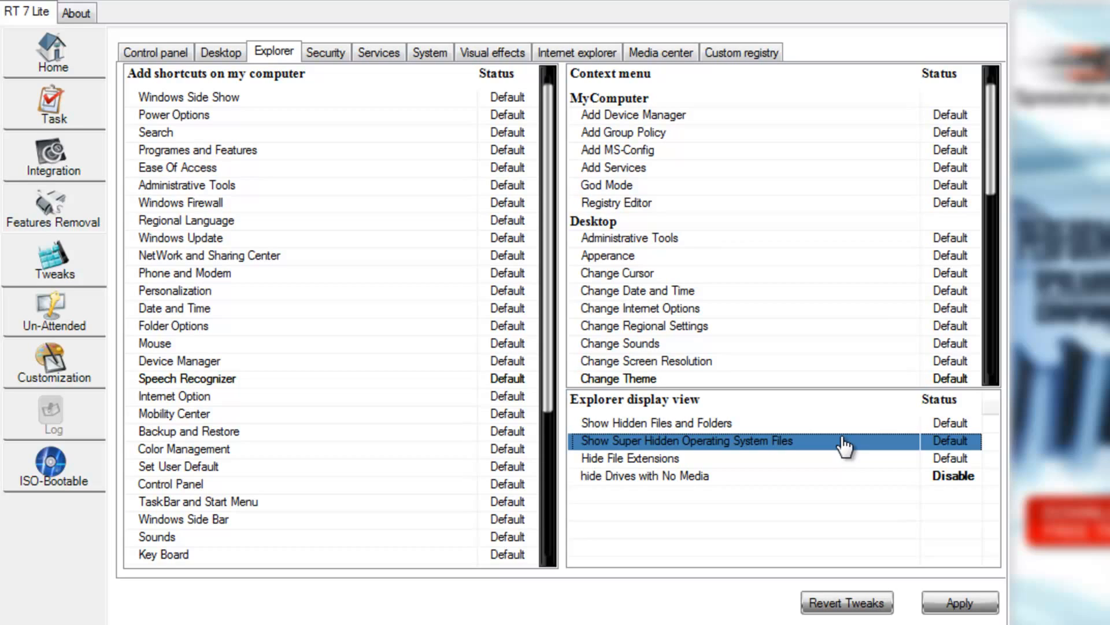
left_click(850, 461)
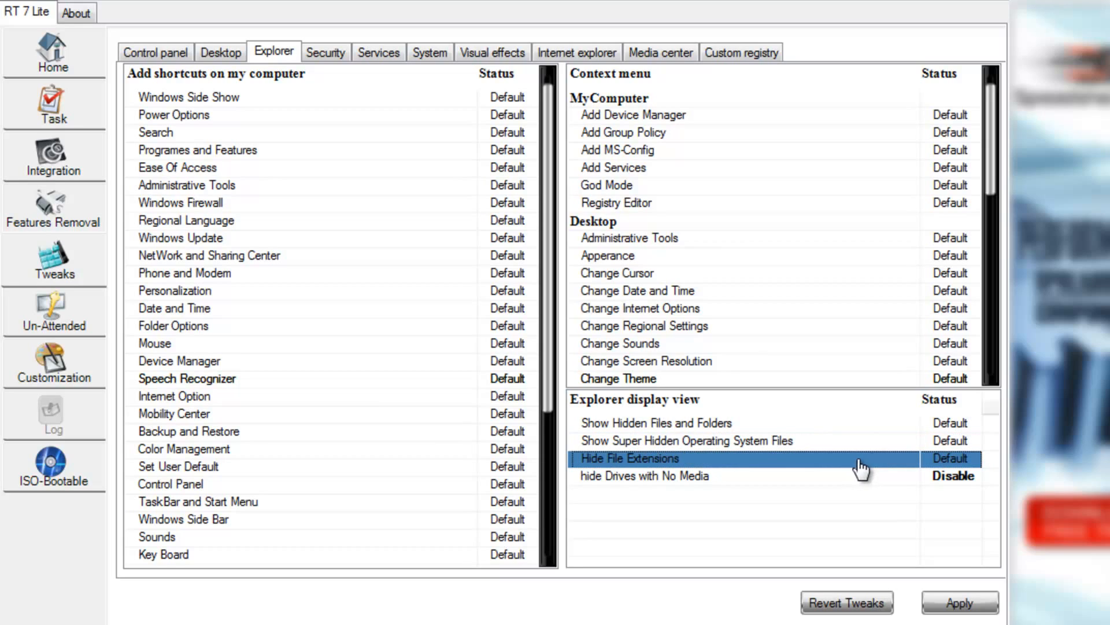
left_click(949, 447)
left_click(953, 456)
left_click(954, 456)
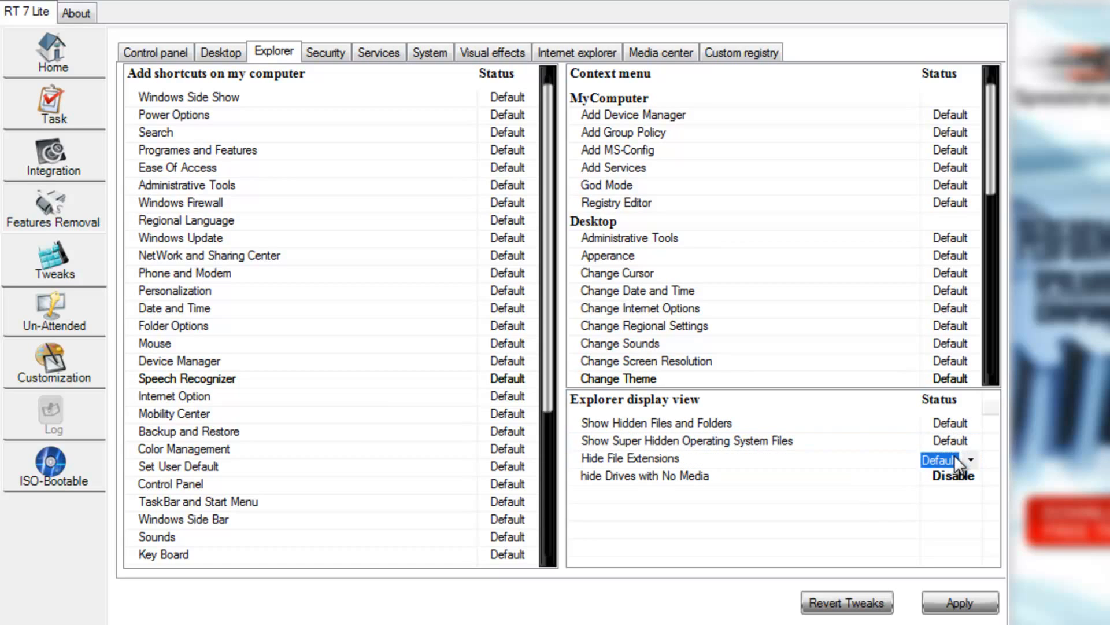
left_click(954, 456)
left_click(961, 489)
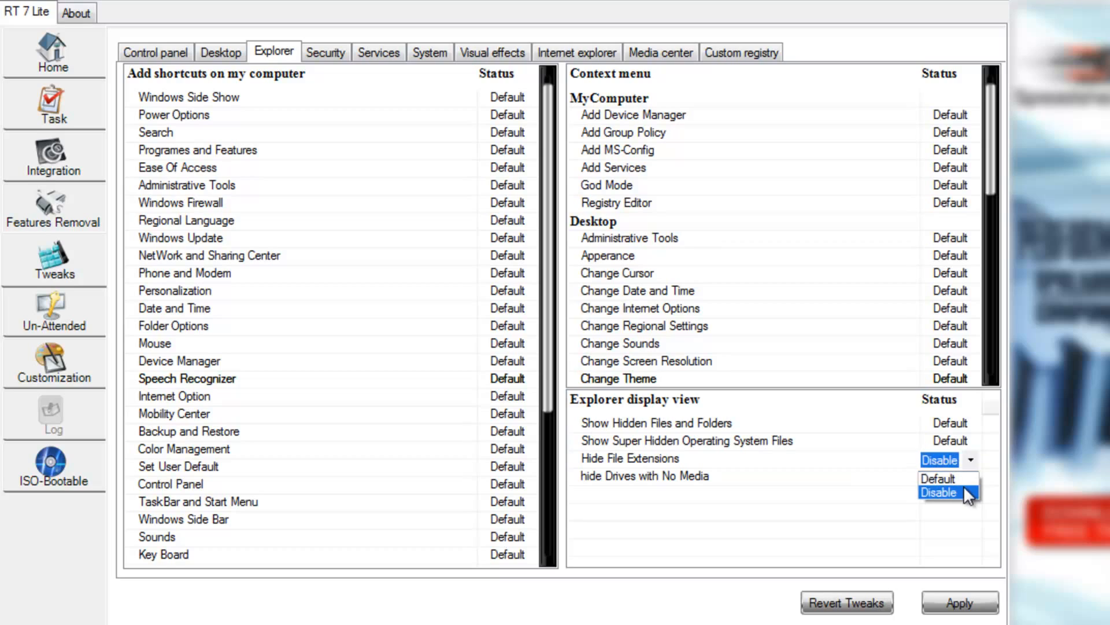
Set the status of Show Hidden Files and Folders to Enable in the Explorer display view tweaks.
left_click(954, 424)
left_click(953, 422)
left_click(953, 422)
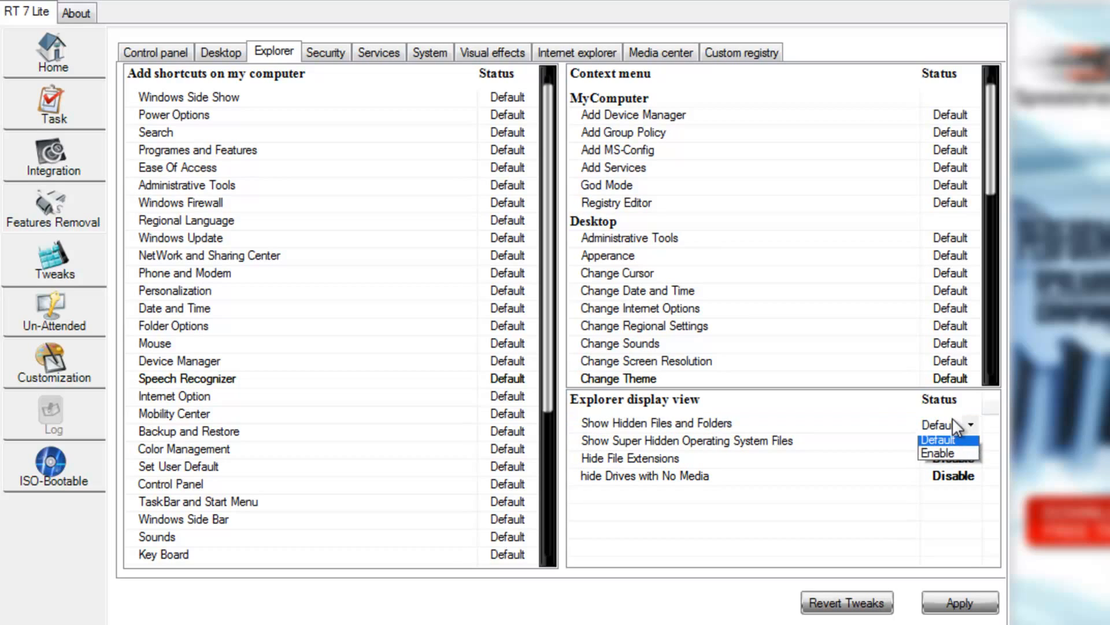
left_click(950, 456)
left_click_drag(949, 456, 932, 432)
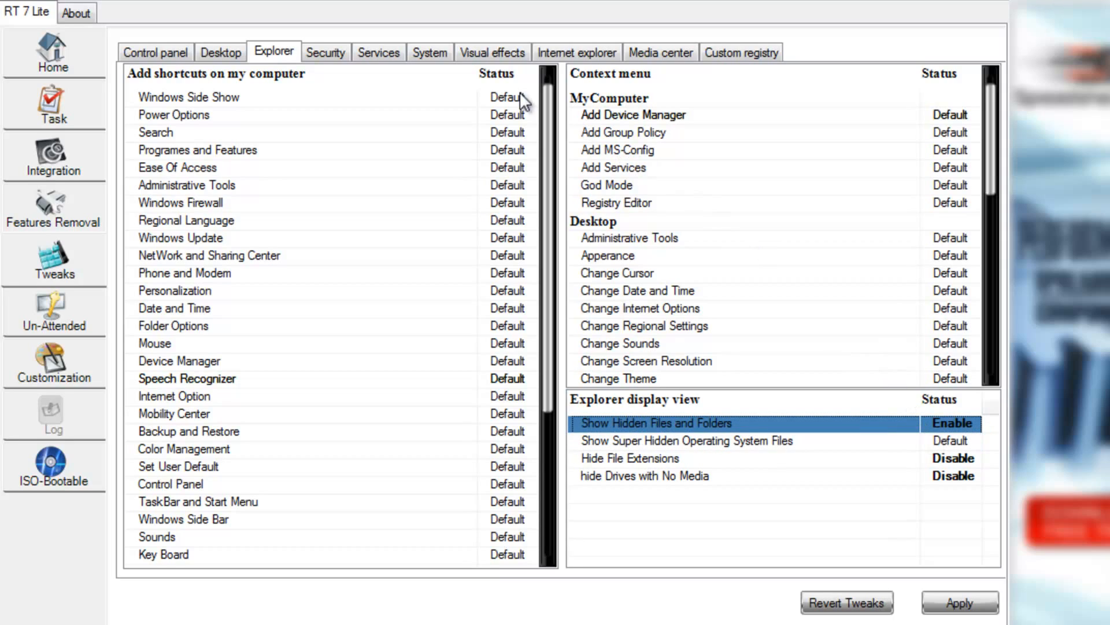
Set anti-spyware realtime protection to Enable in the Security tweaks.
left_click(325, 51)
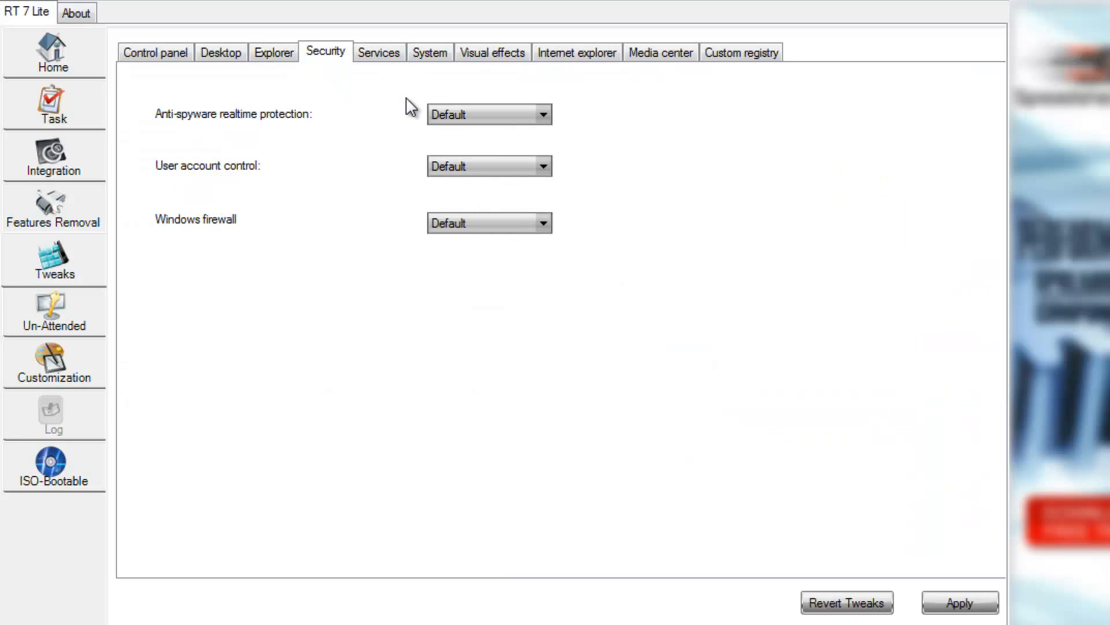
left_click(456, 110)
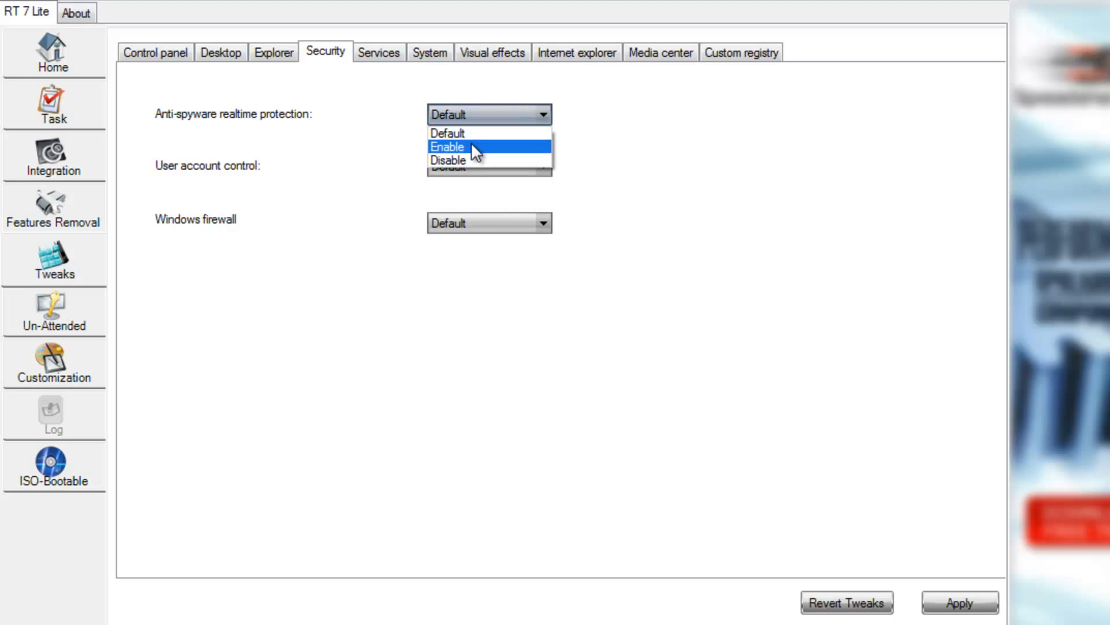
left_click(475, 152)
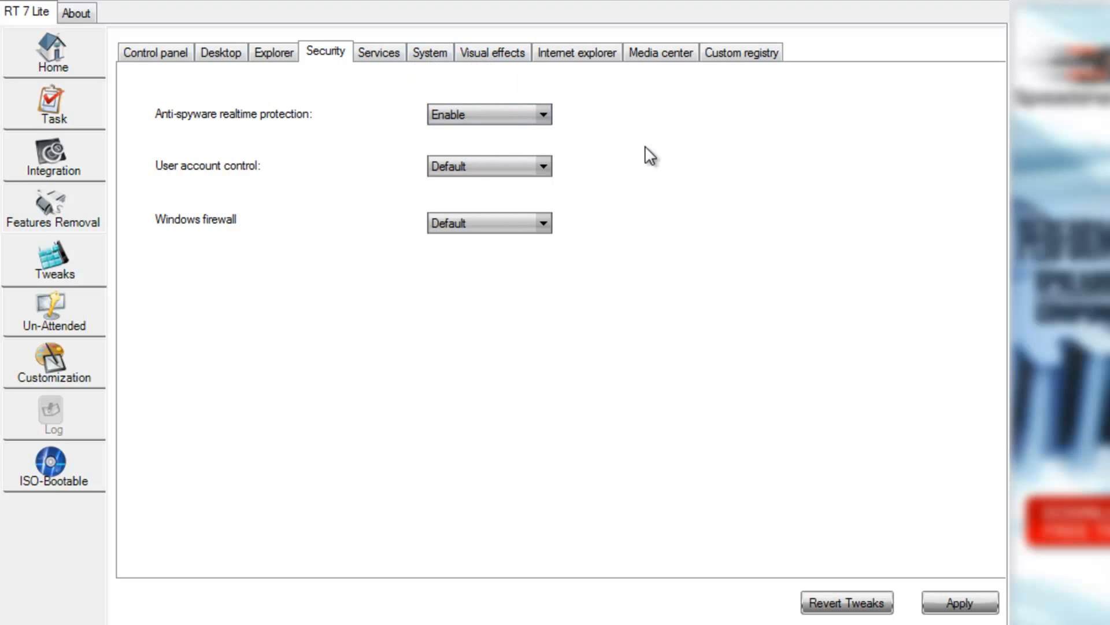
Set Windows firewall to Enable and user account control to Disable in the Security tweaks.
left_click(524, 228)
left_click(523, 255)
left_click(483, 166)
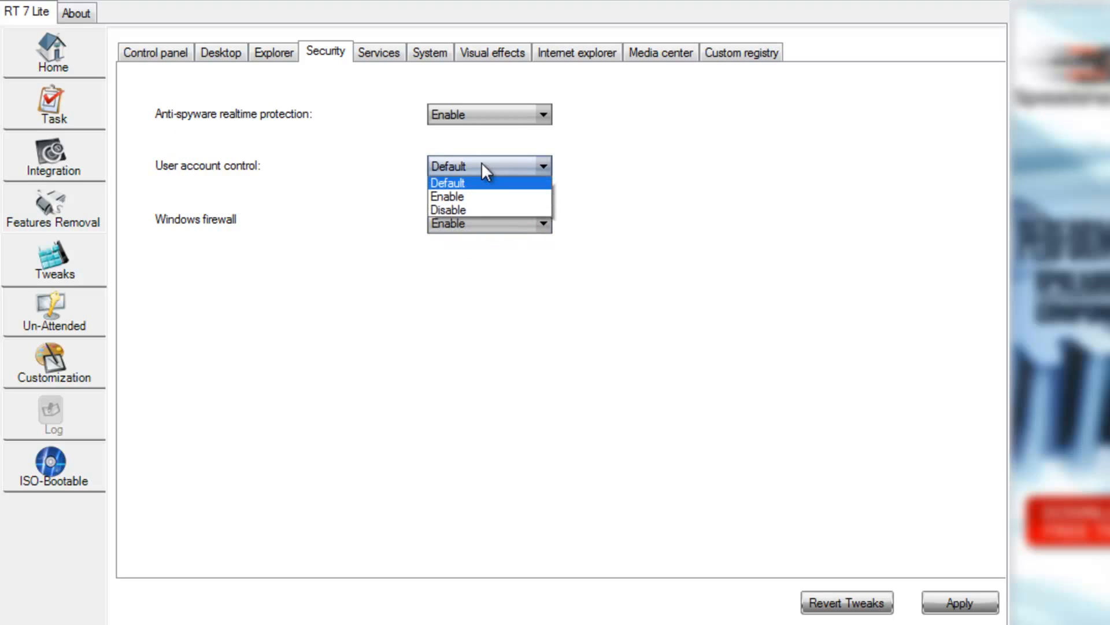
left_click(501, 213)
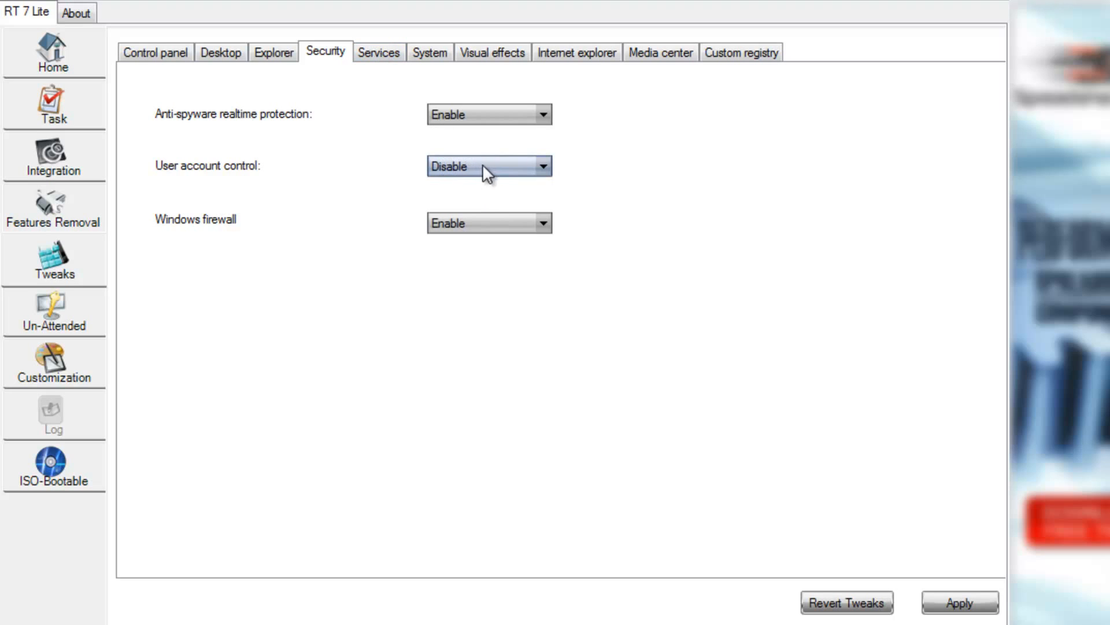
Set the status of Set Mouse Pointer Speed Maximum to Enable in the System tweaks.
left_click(384, 52)
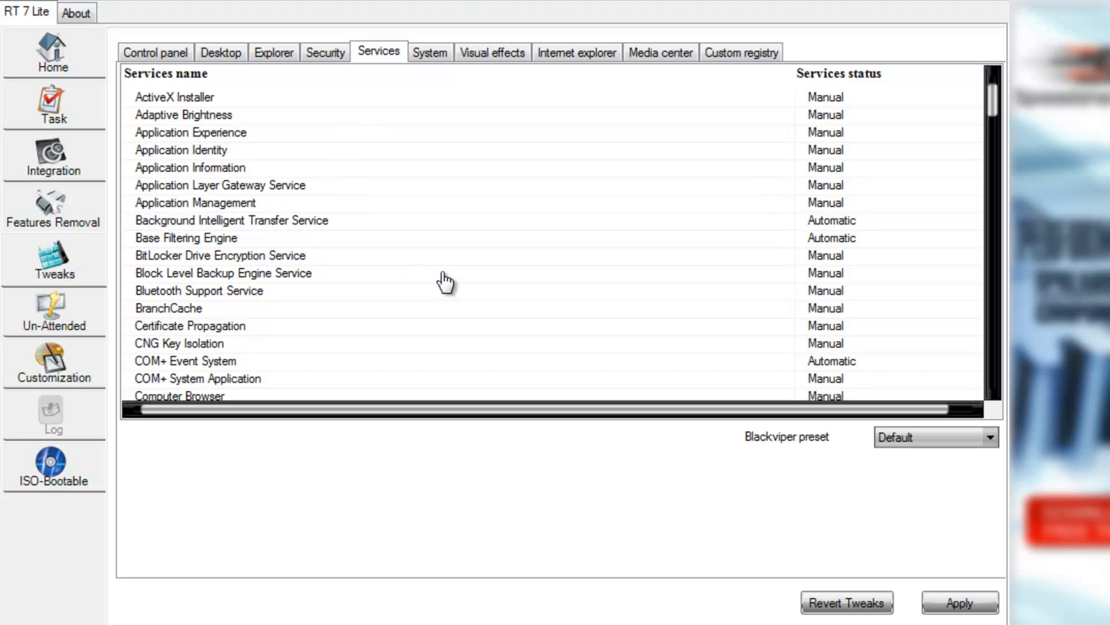
left_click(428, 62)
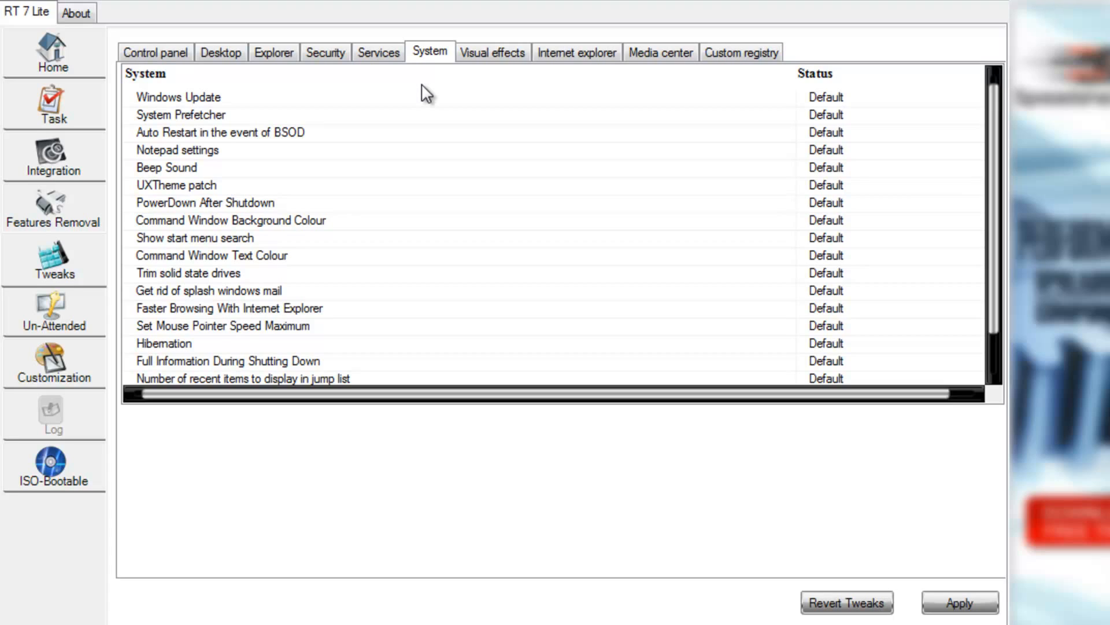
left_click(347, 327)
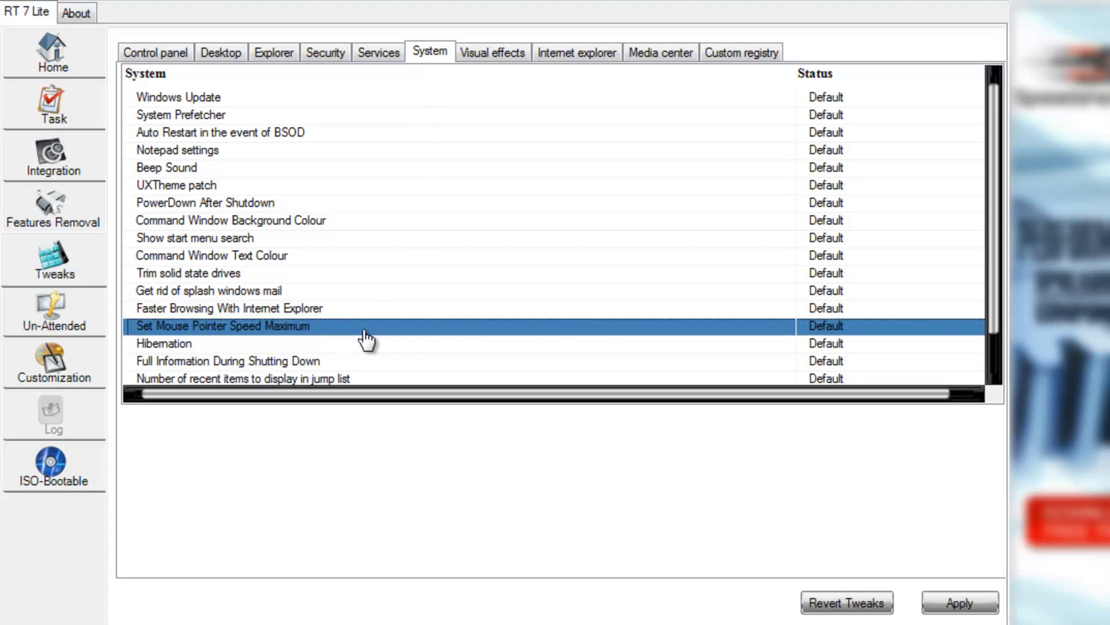
left_click(842, 329)
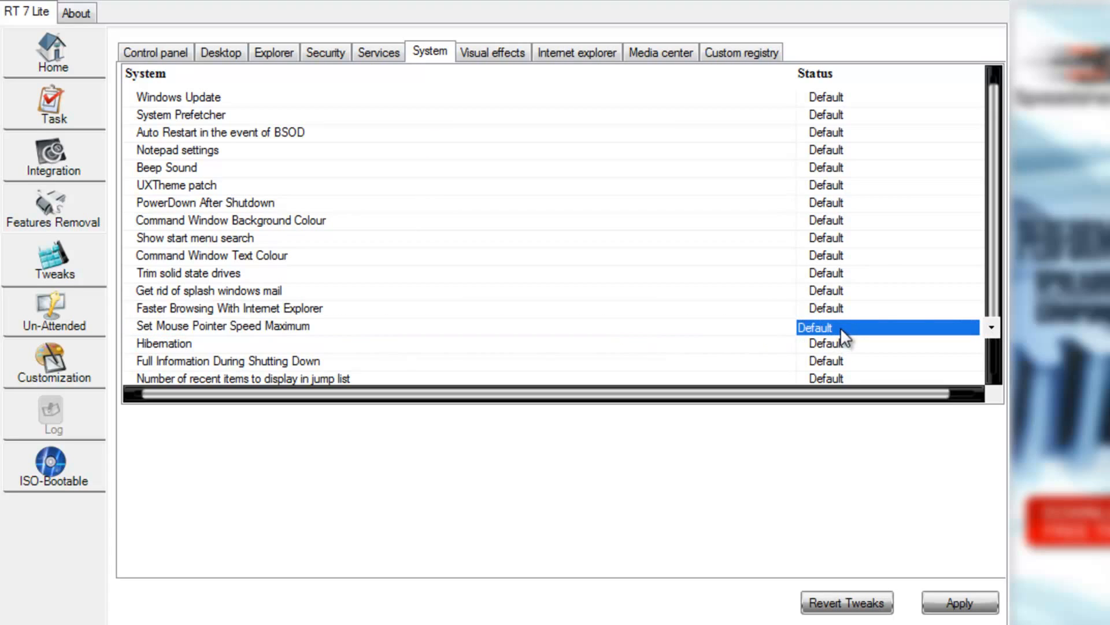
left_click(842, 328)
left_click(842, 354)
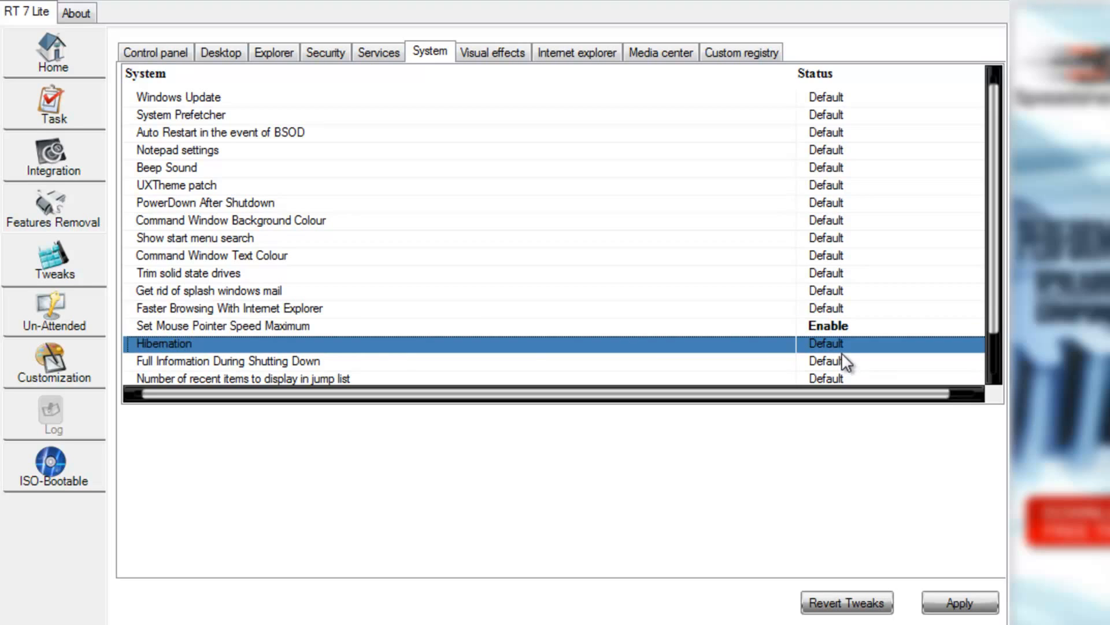
Set the status of Hibernation to Disable in the System tweaks.
left_click(841, 350)
left_click(841, 350)
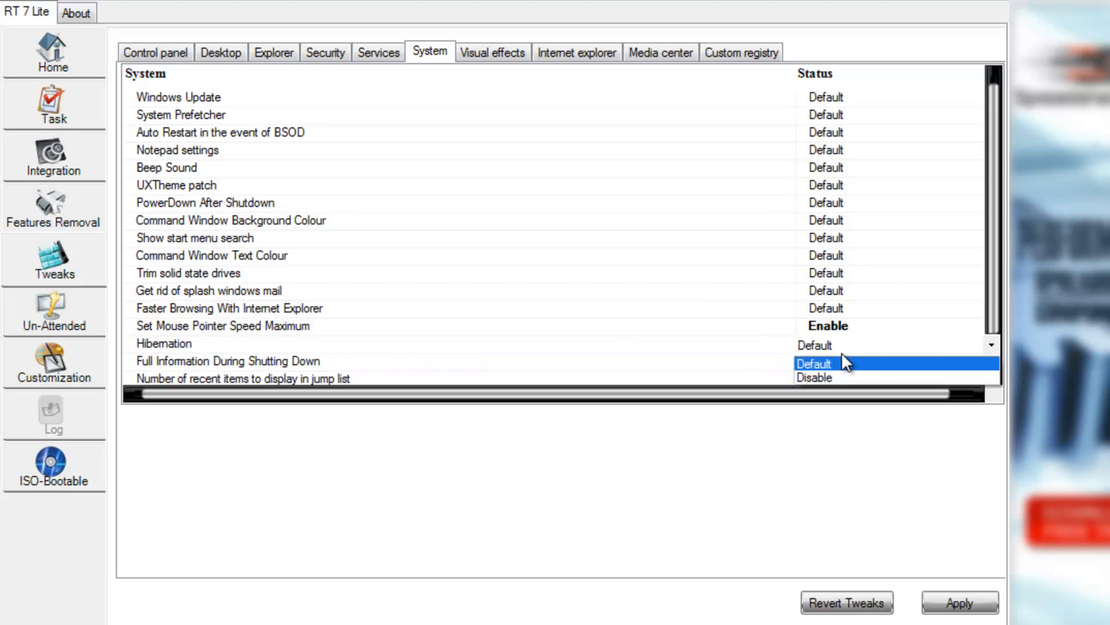
left_click(842, 364)
left_click(825, 347)
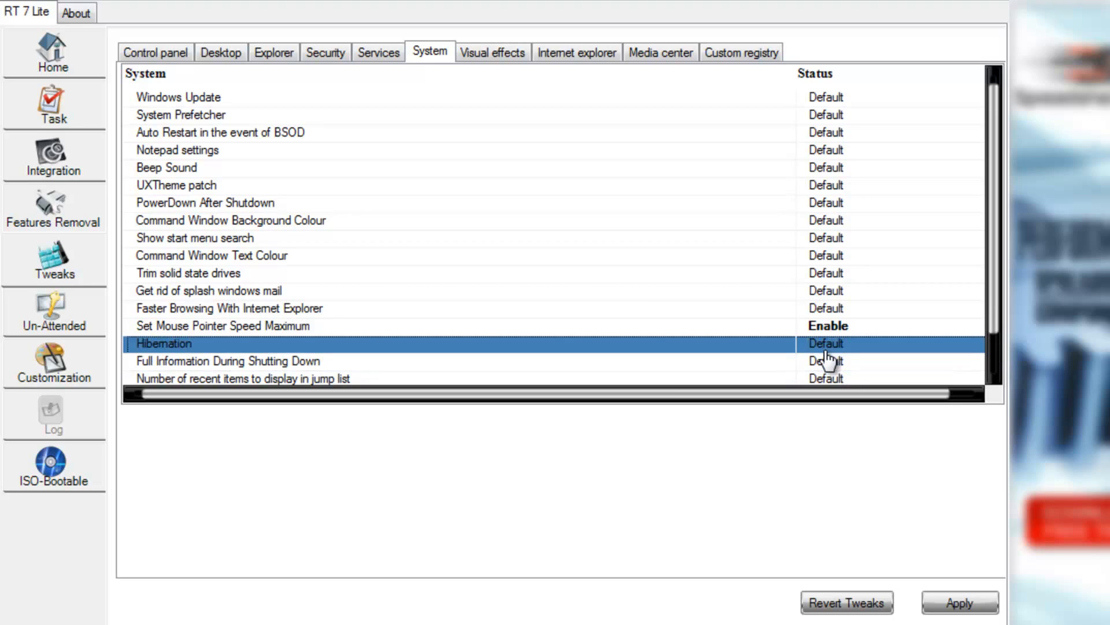
left_click(824, 348)
left_click(824, 376)
left_click(827, 378)
left_click(821, 346)
left_click(815, 325)
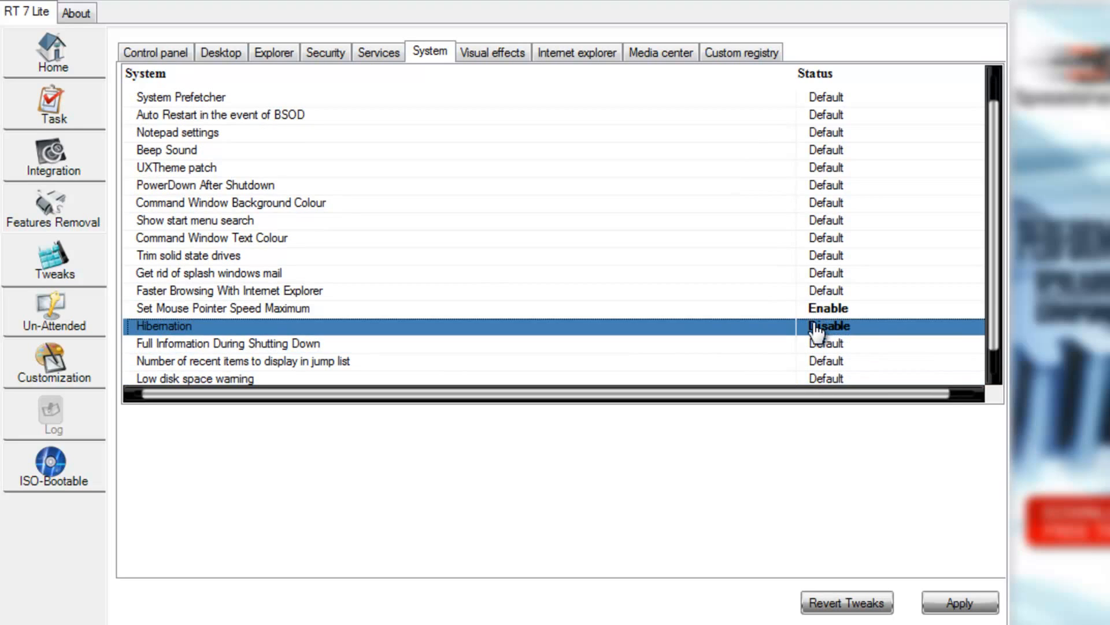
left_click(814, 312)
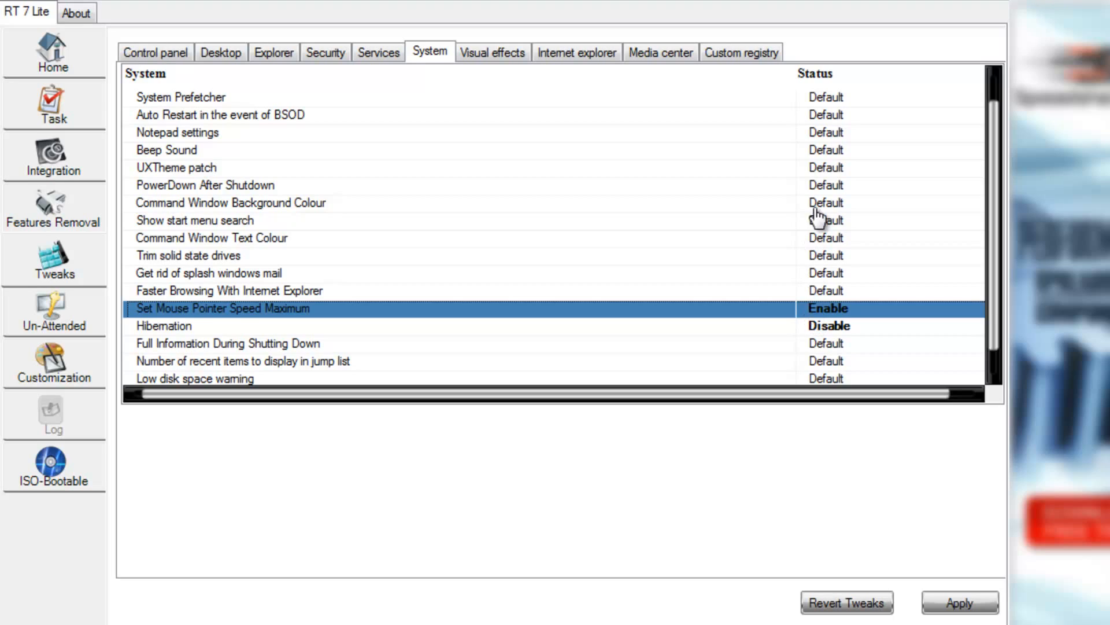
left_click(825, 151)
left_click(826, 134)
left_click(825, 167)
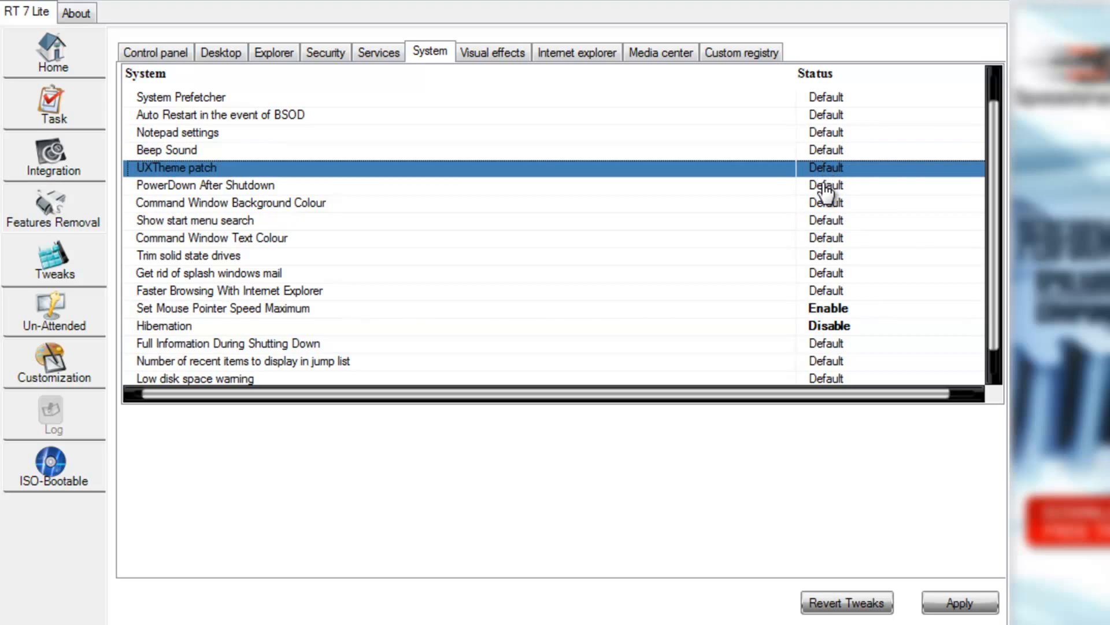
left_click(826, 186)
left_click(827, 202)
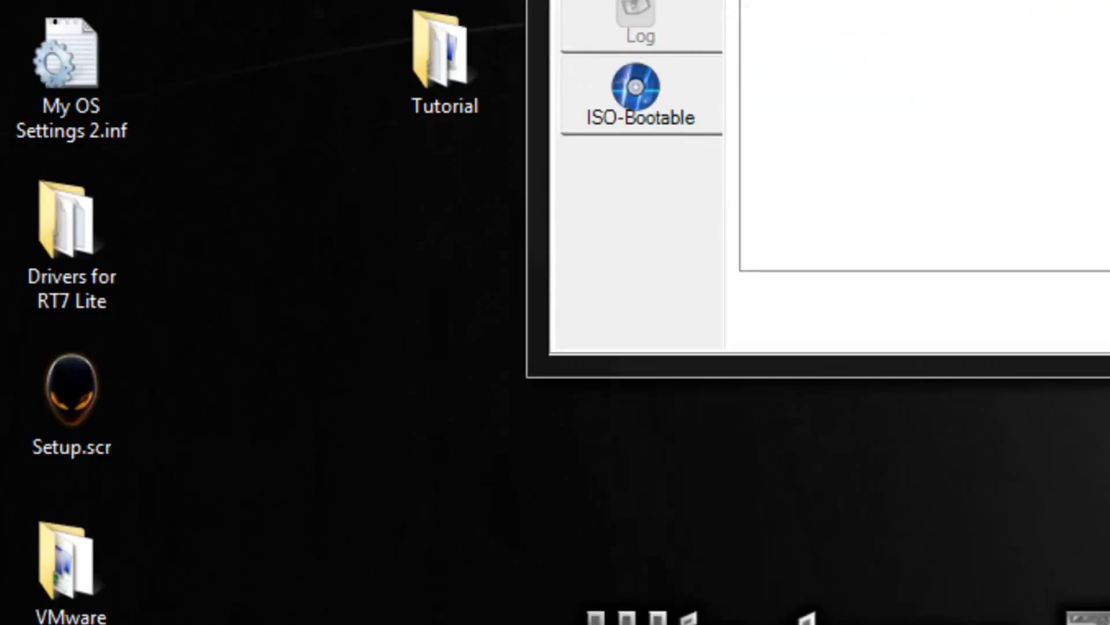
Launch a Command Prompt window by running cmd.exe.
key("super+r")
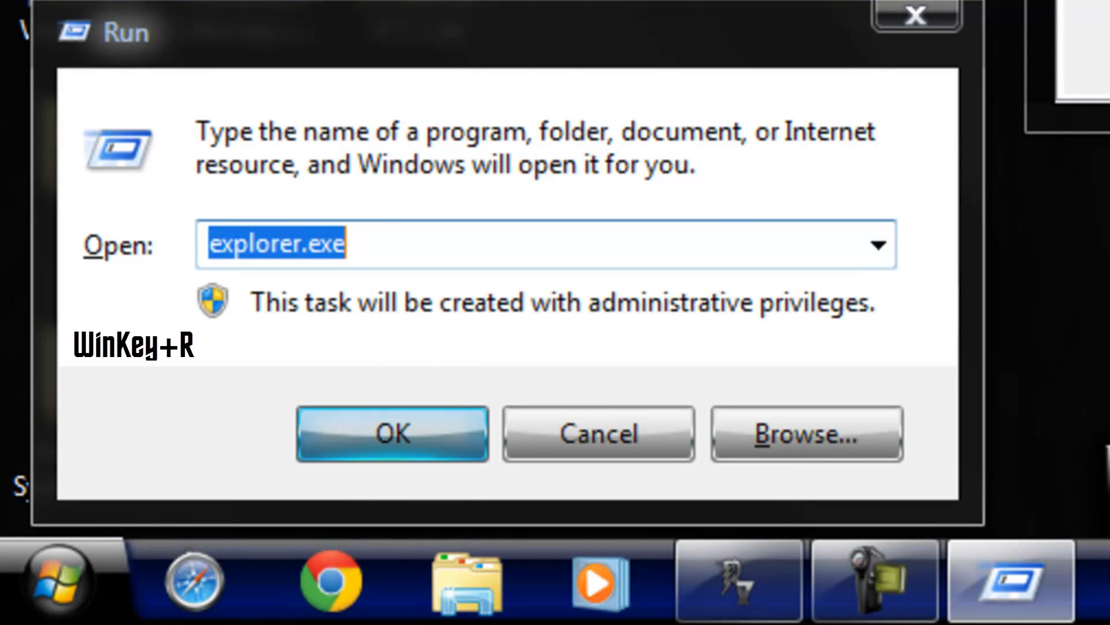
type("cmd.ex")
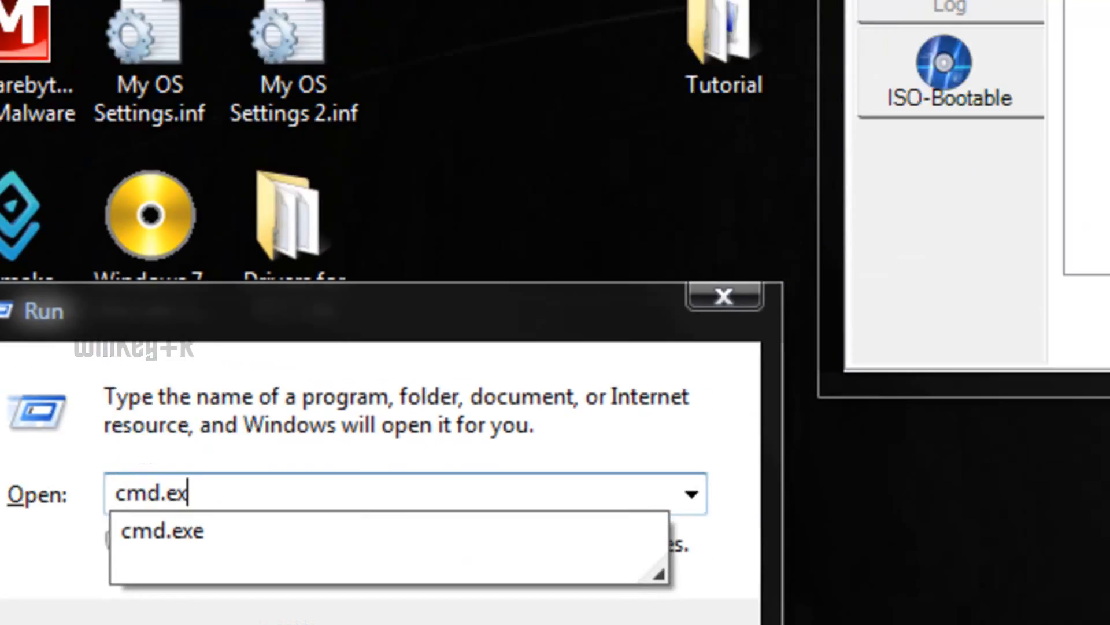
key("Return")
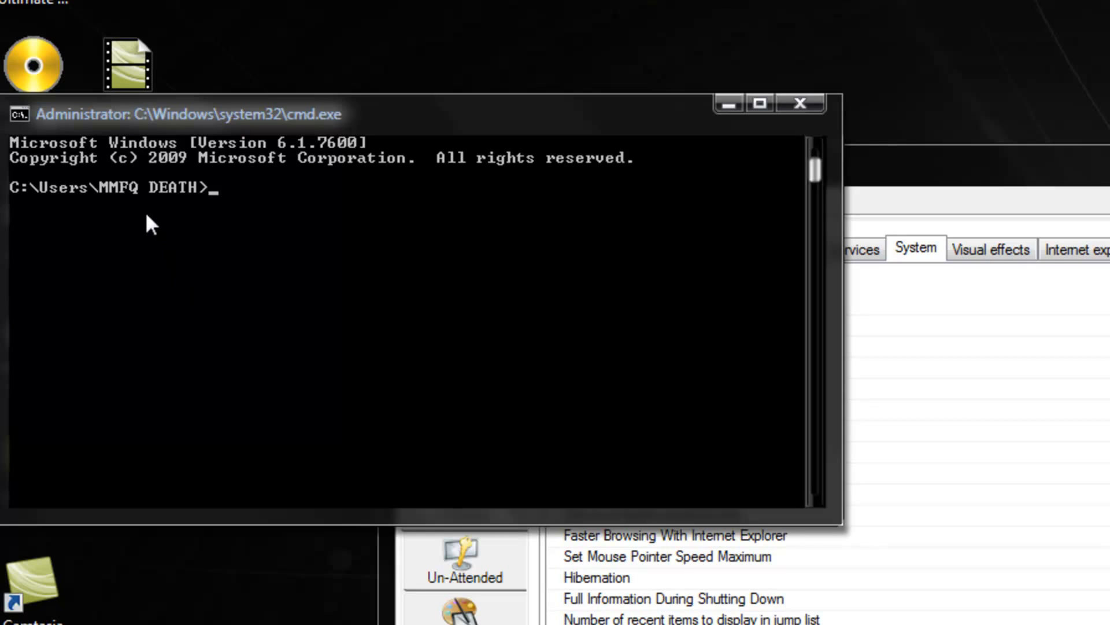
In the Command Prompt window's color properties, try a green screen background and set it back to black.
left_click(26, 112)
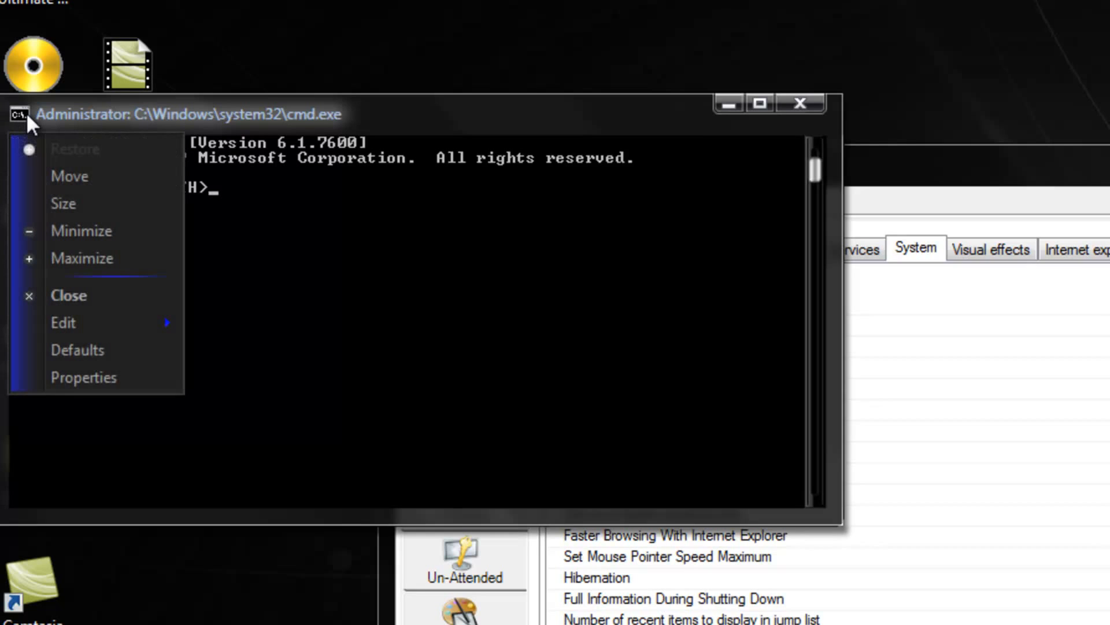
left_click(157, 383)
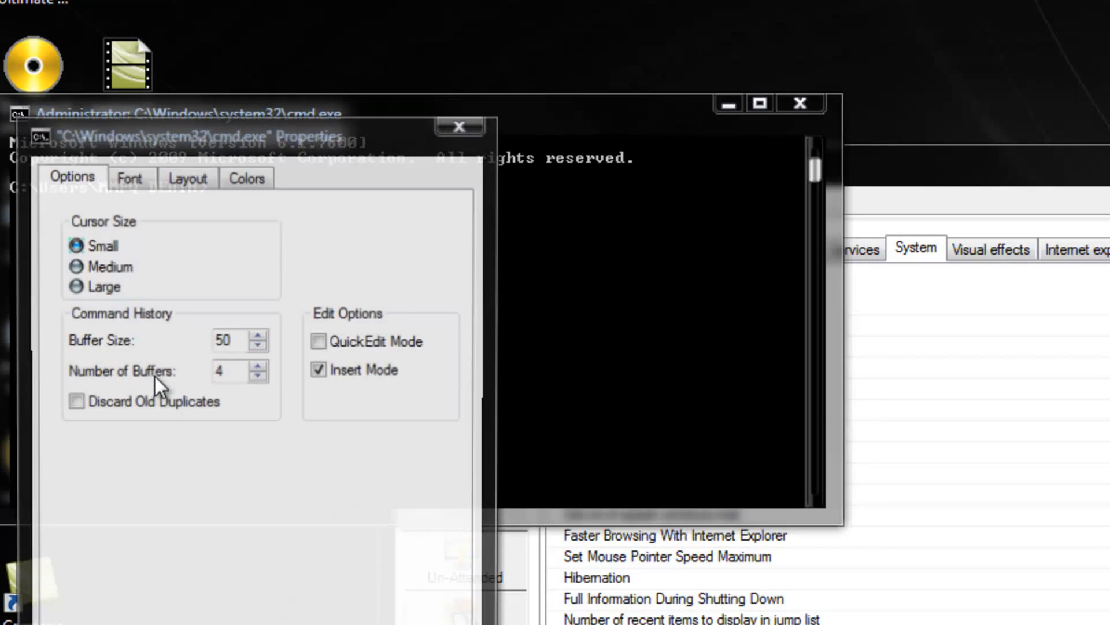
left_click(142, 175)
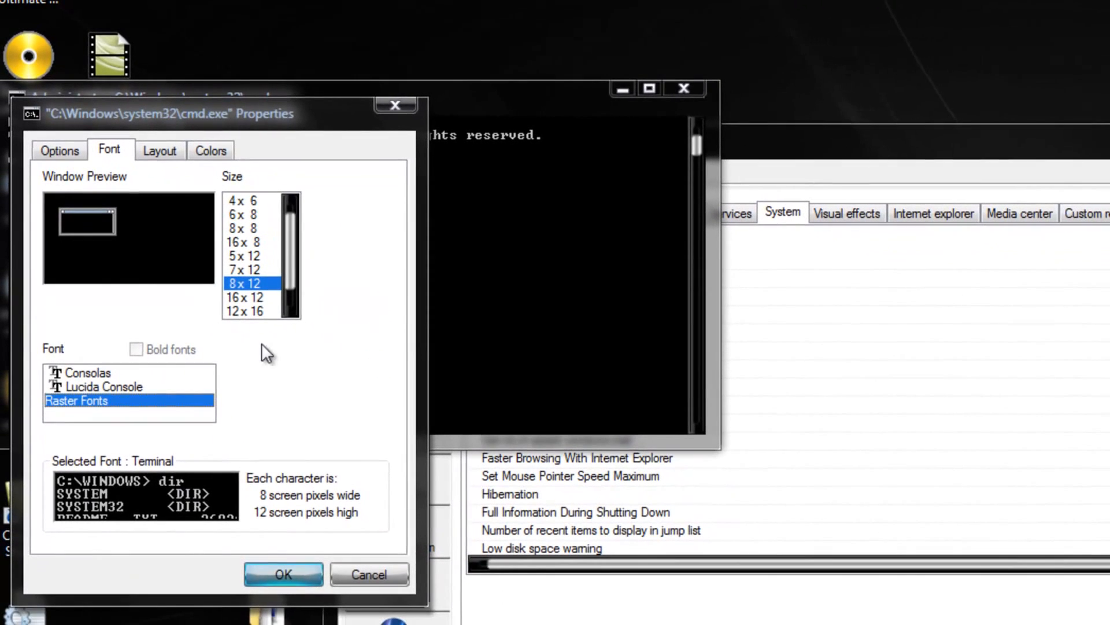
left_click(160, 148)
left_click(209, 151)
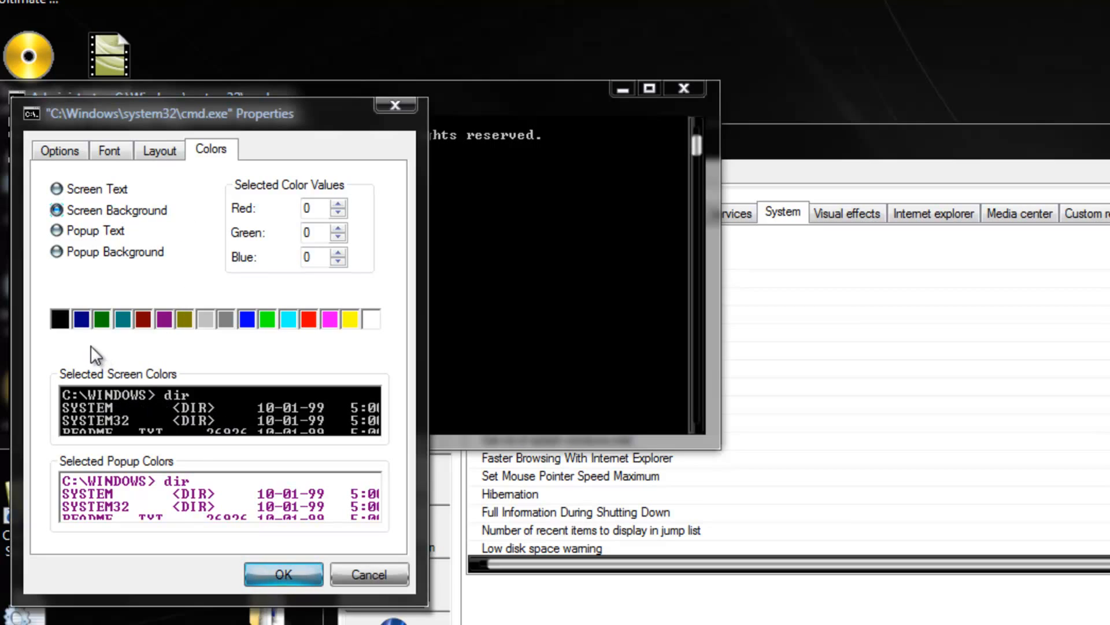
left_click(100, 320)
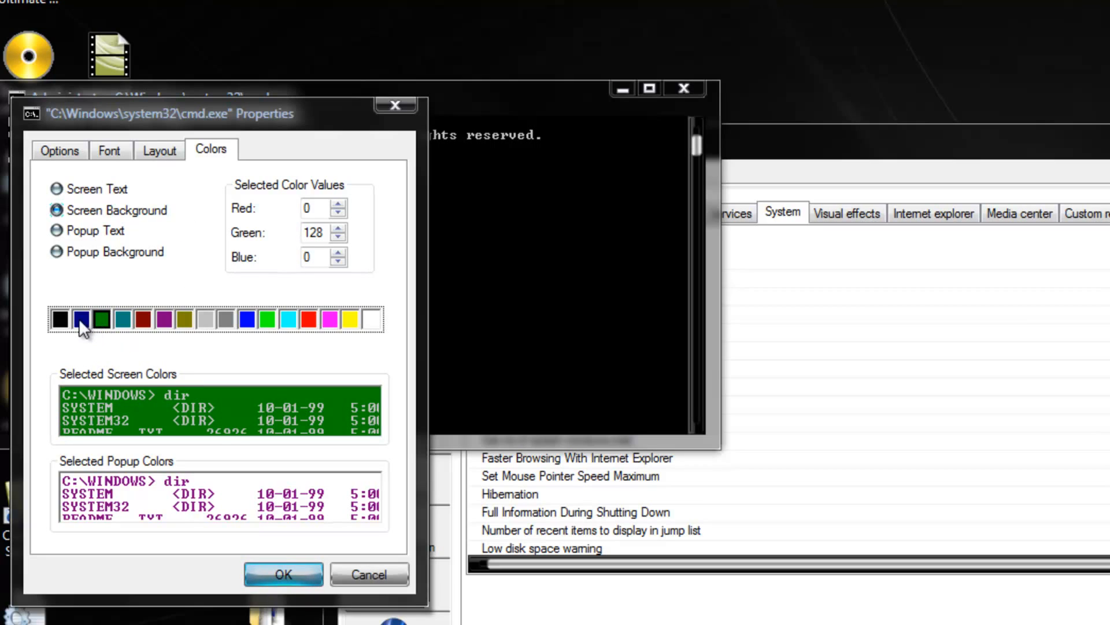
left_click(63, 318)
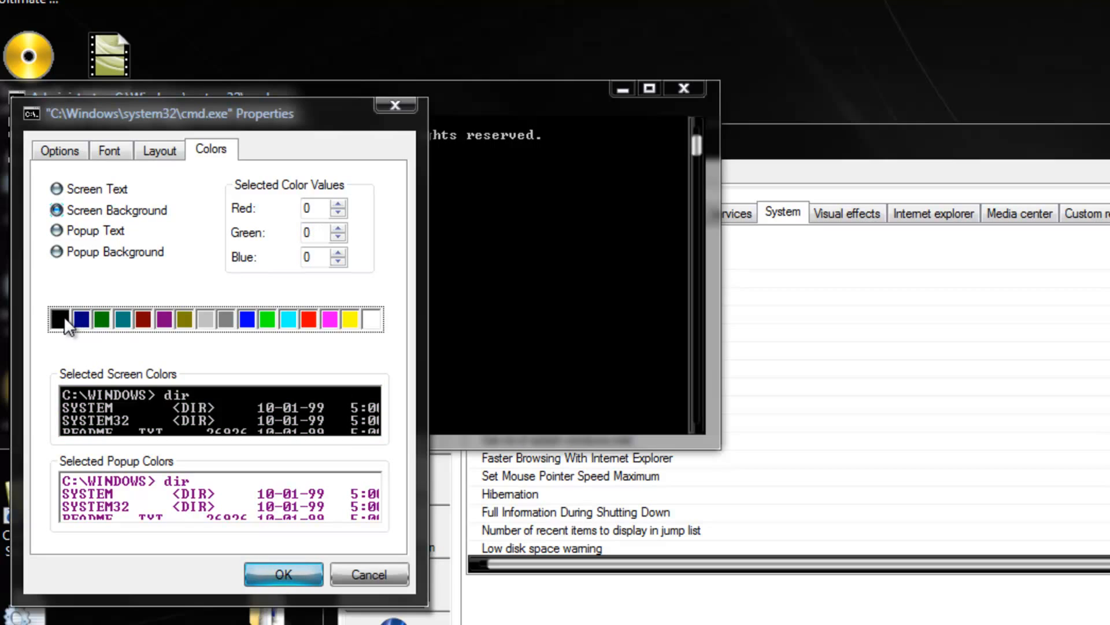
Set the Command Prompt's screen text color to red, apply it and close the Command Prompt window.
left_click(85, 189)
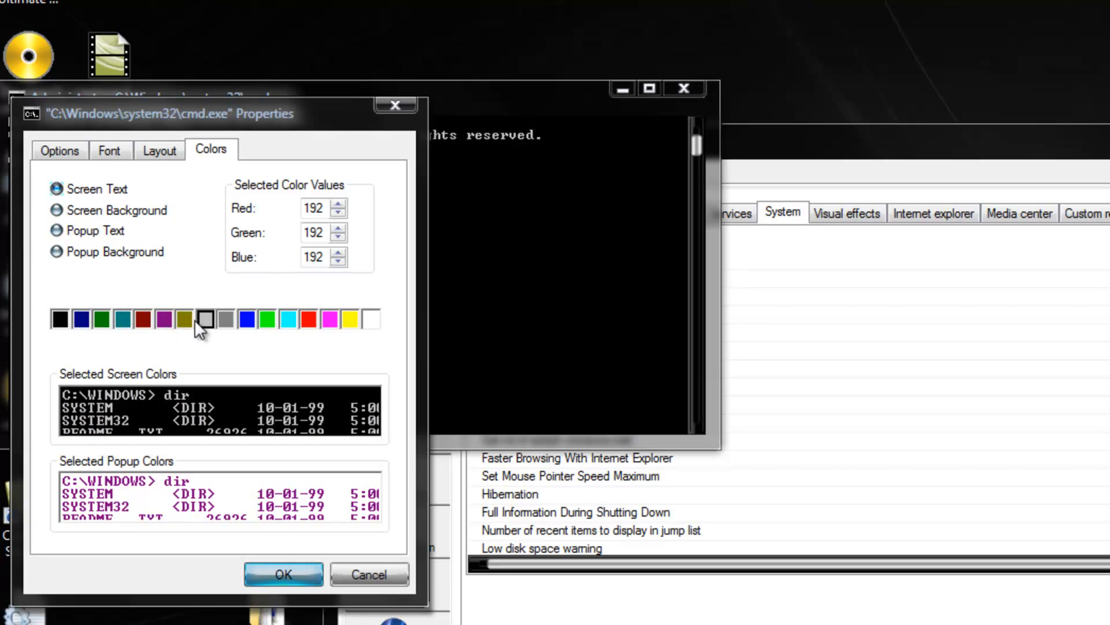
left_click(304, 317)
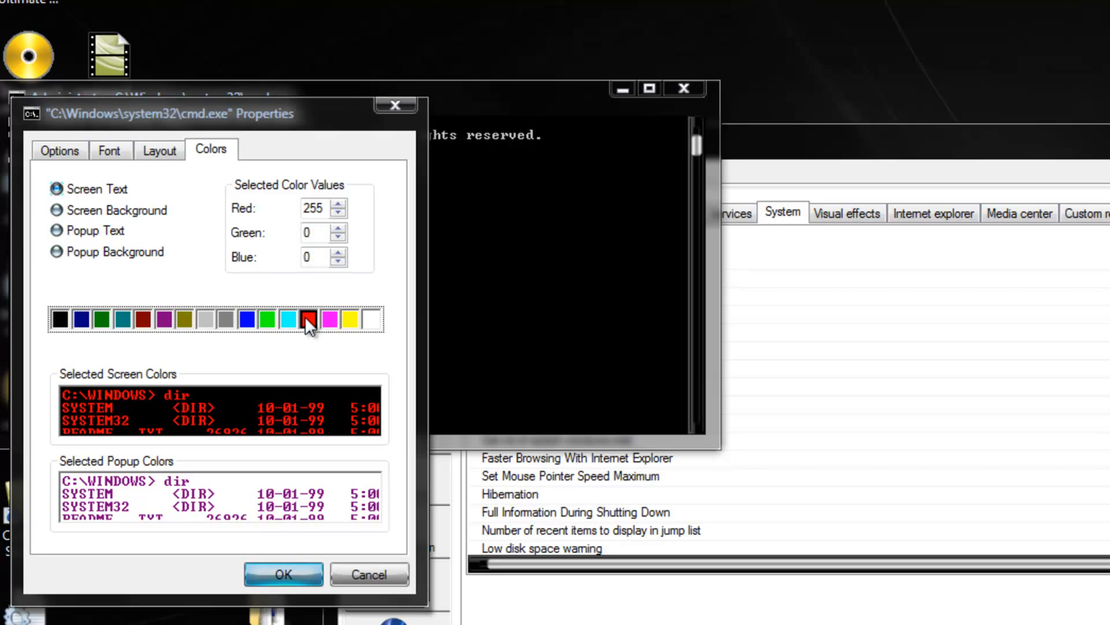
left_click(299, 570)
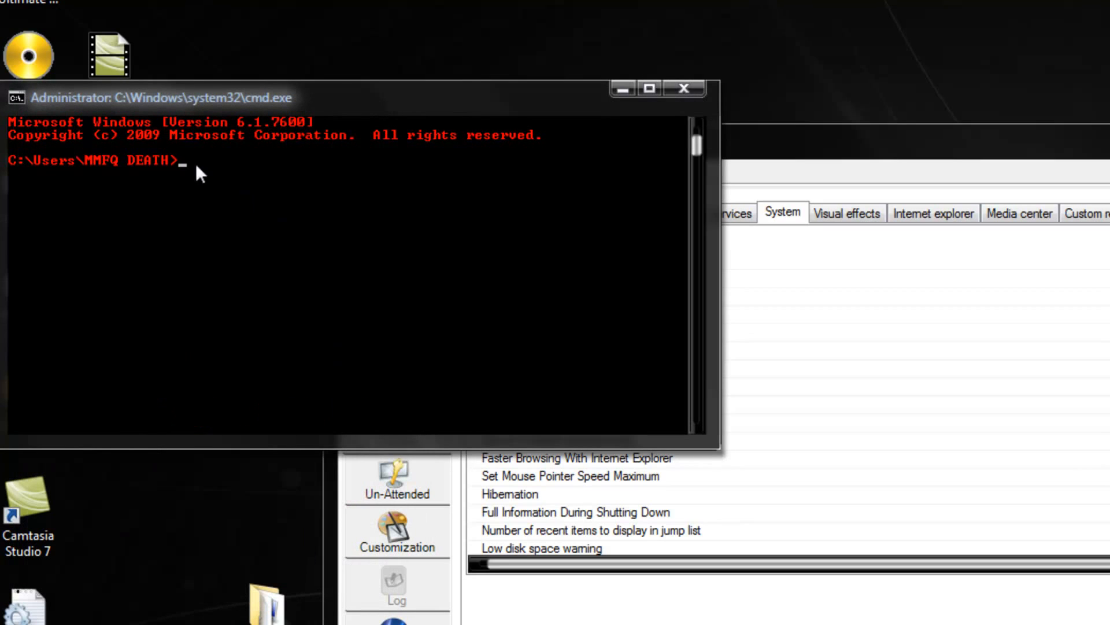
left_click_drag(142, 108, 285, 141)
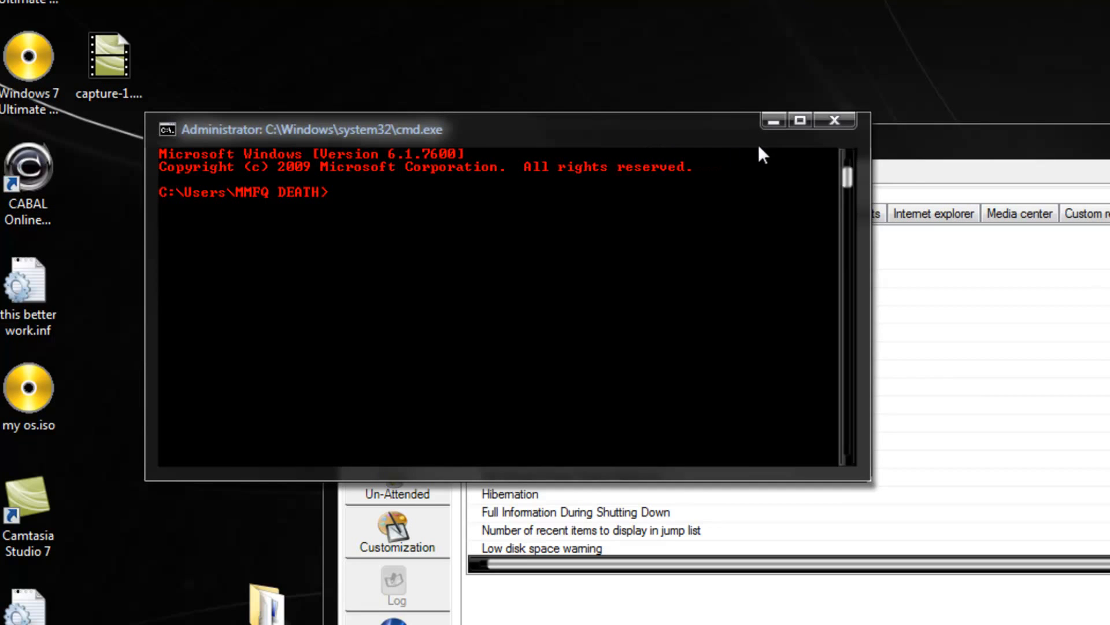
left_click(834, 120)
left_click(831, 218)
left_click(827, 203)
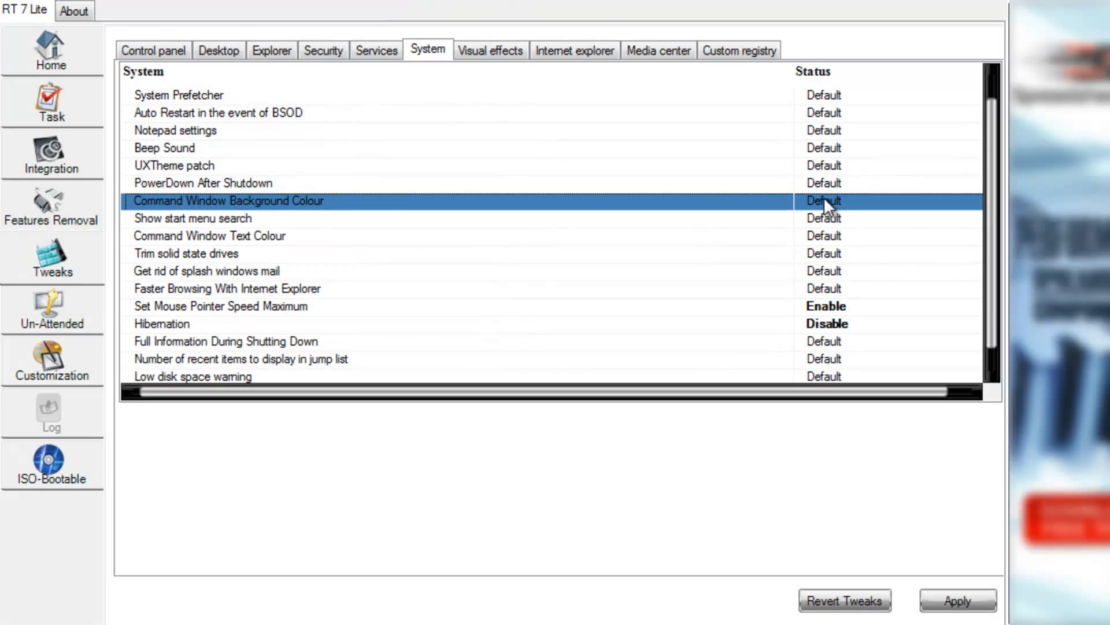
left_click(825, 201)
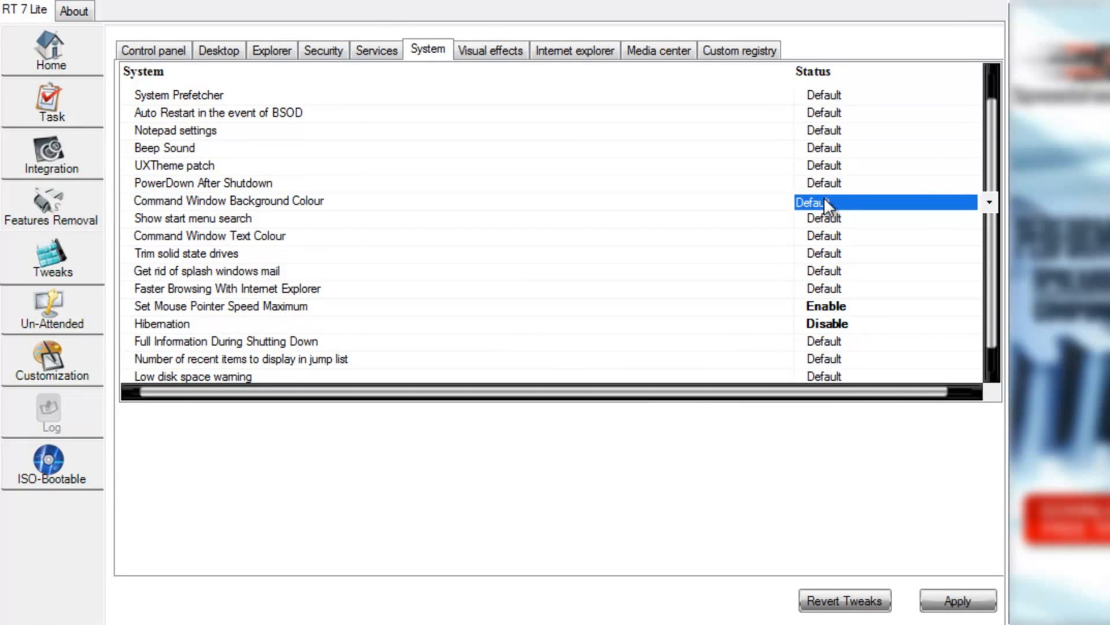
left_click(826, 201)
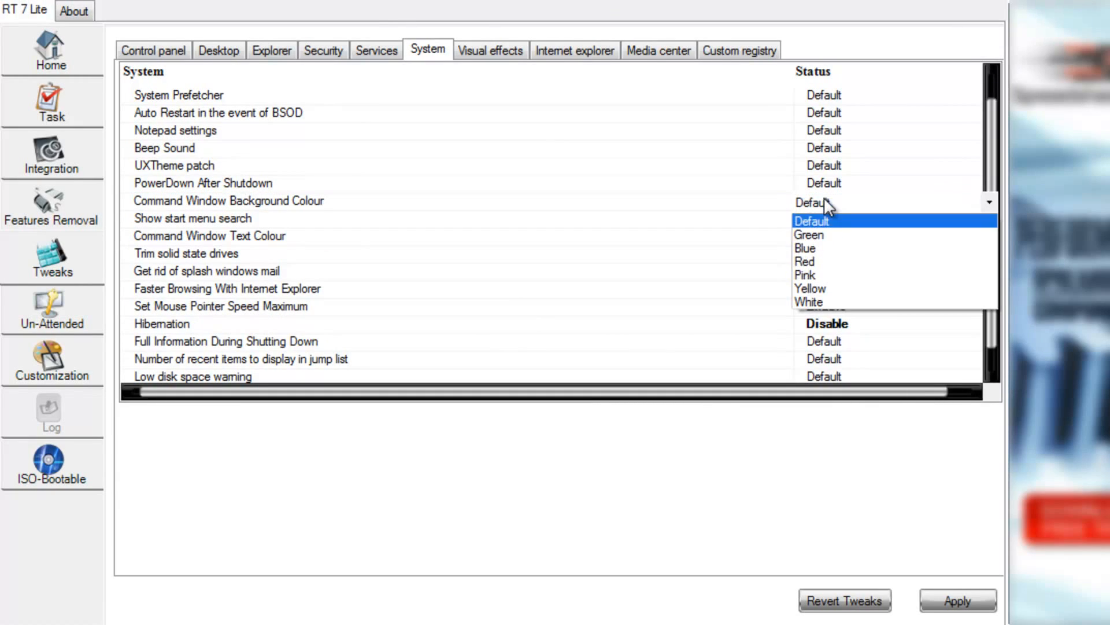
Set Command Window Text Colour to Red in the System tweaks.
left_click(513, 236)
left_click(836, 238)
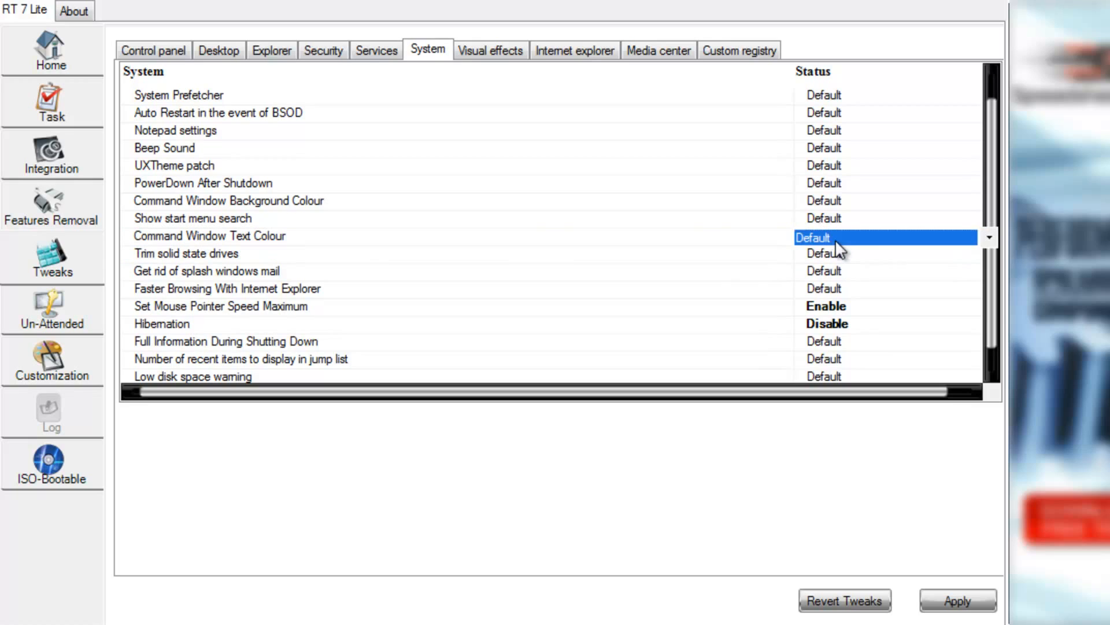
left_click(835, 239)
left_click(832, 296)
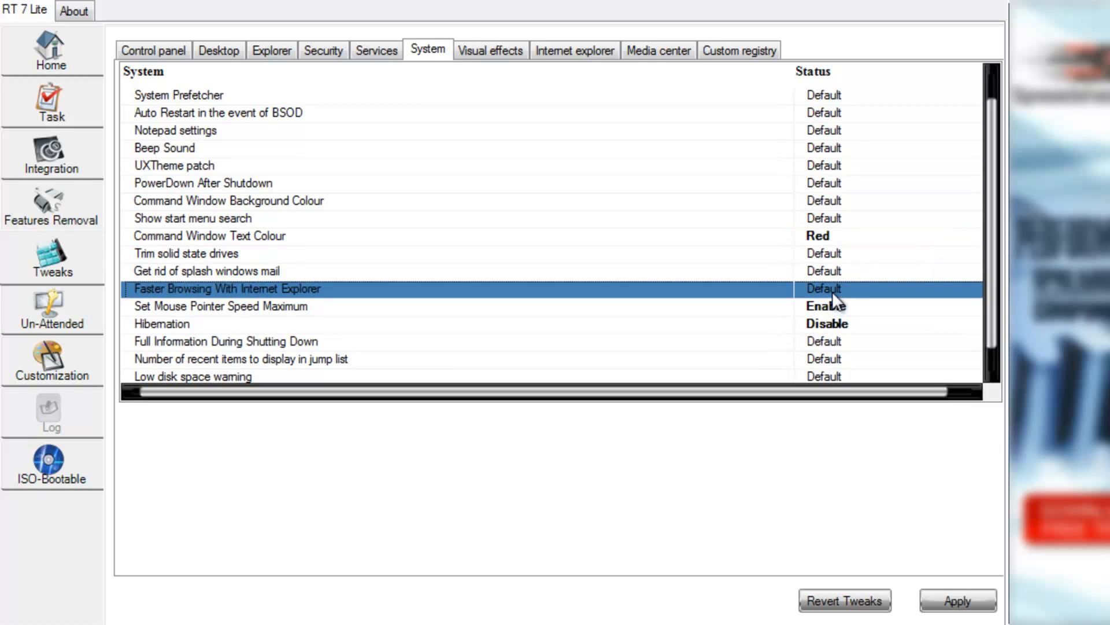
left_click(833, 257)
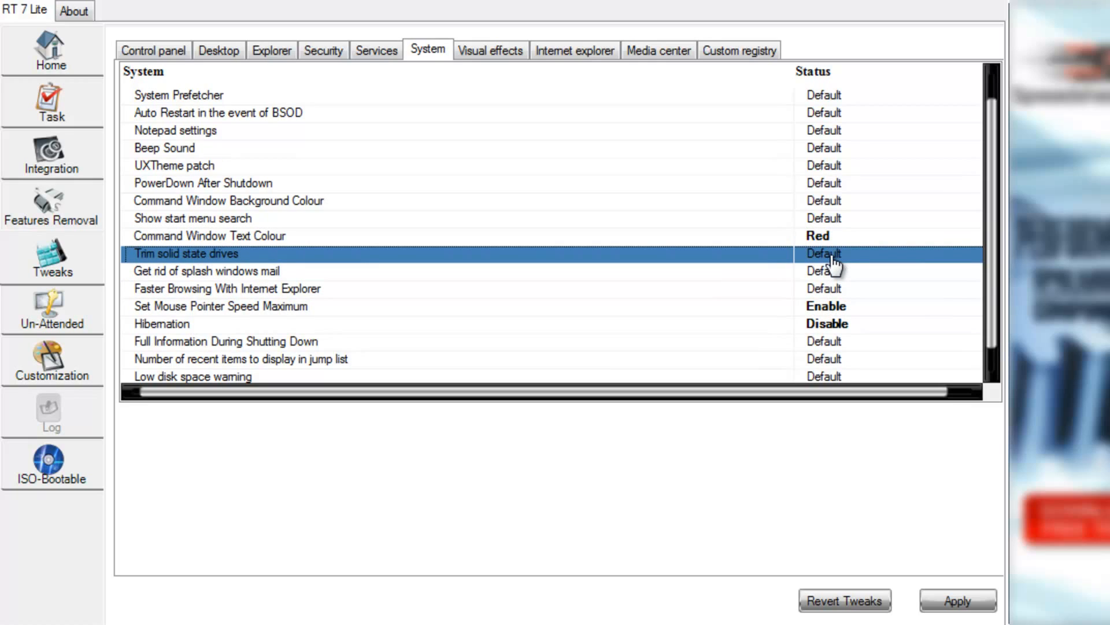
left_click(833, 273)
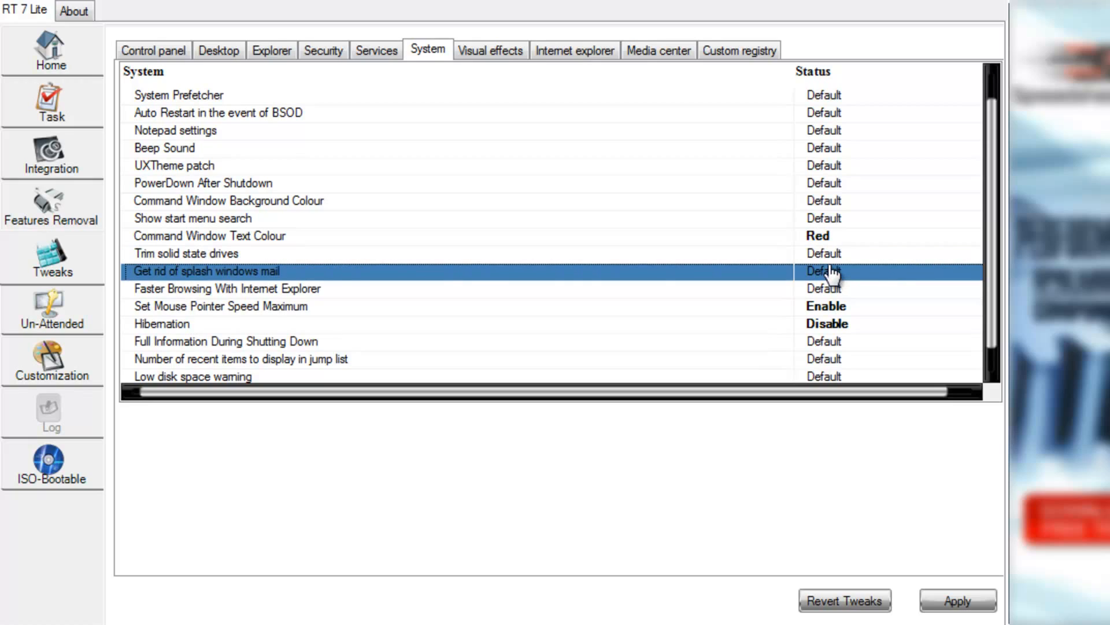
left_click(829, 256)
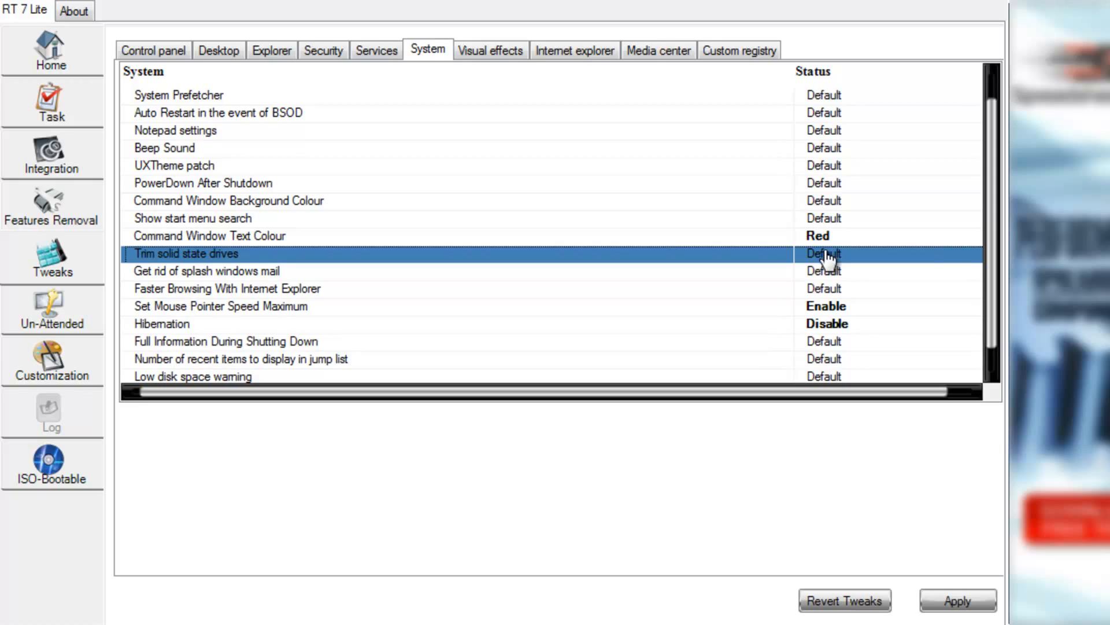
left_click(827, 272)
Set the status of Faster Browsing With Internet Explorer to Enable in the System tweaks.
left_click(828, 289)
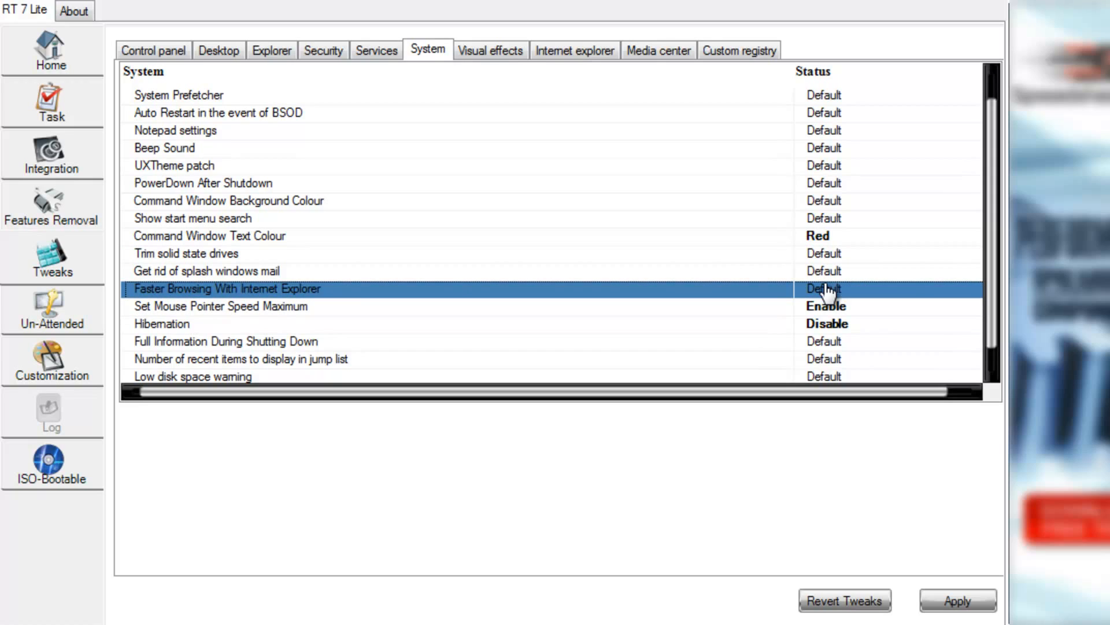
left_click(827, 289)
left_click(824, 285)
left_click(830, 319)
left_click(827, 292)
left_click(832, 272)
left_click(840, 289)
scroll(839, 292, "down", 1)
left_click(836, 288)
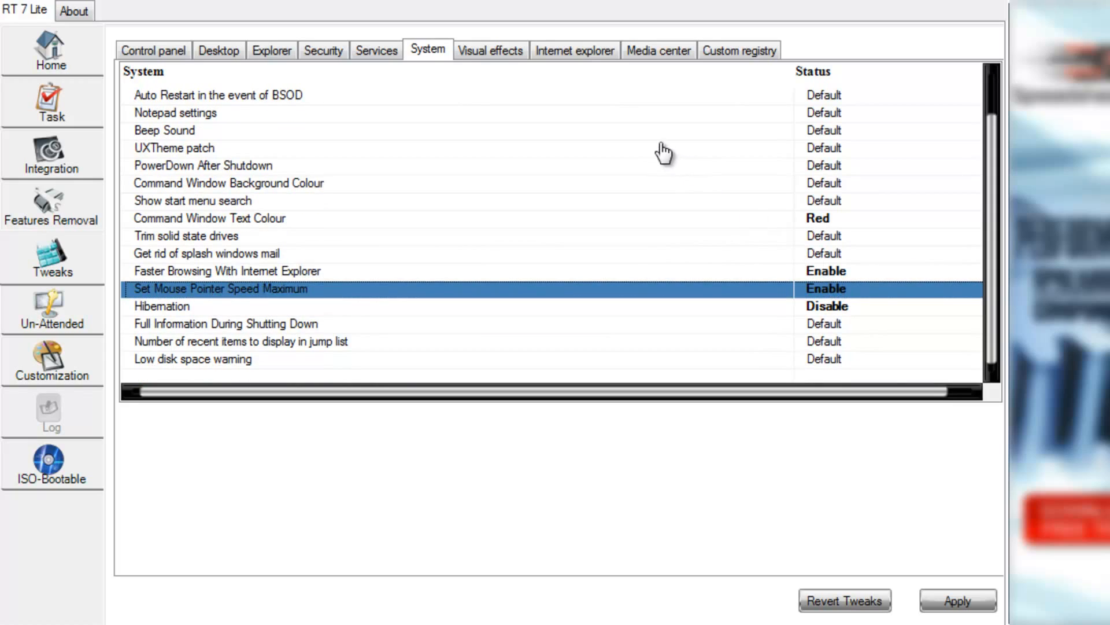
Set the status of Windows Dreamscenes to Enable in the Visual effects tweaks.
left_click(482, 54)
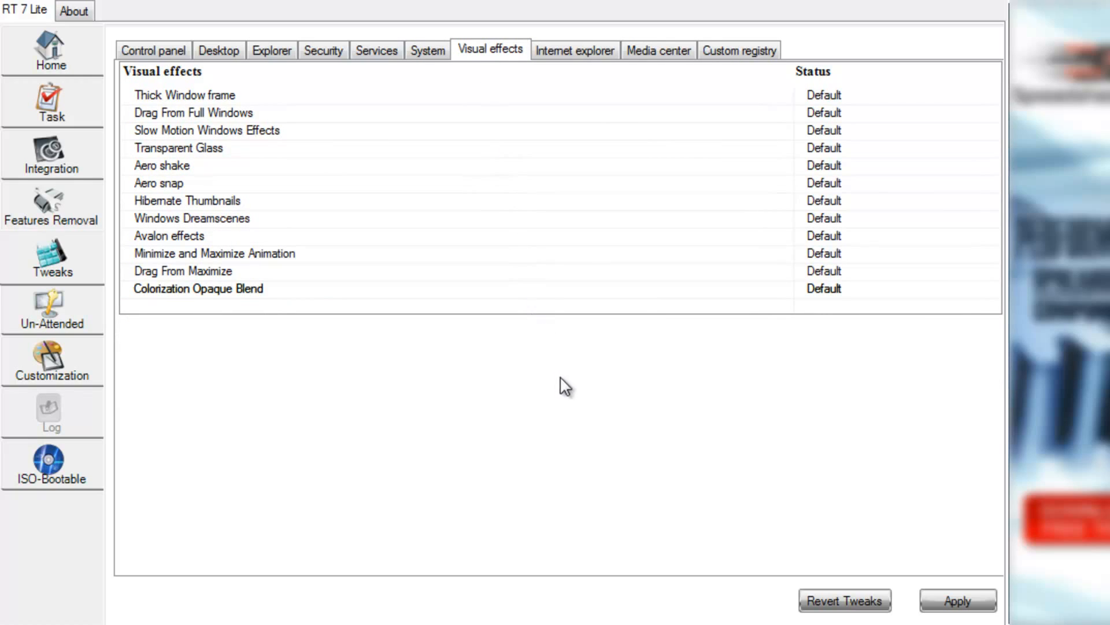
left_click(255, 134)
left_click(256, 152)
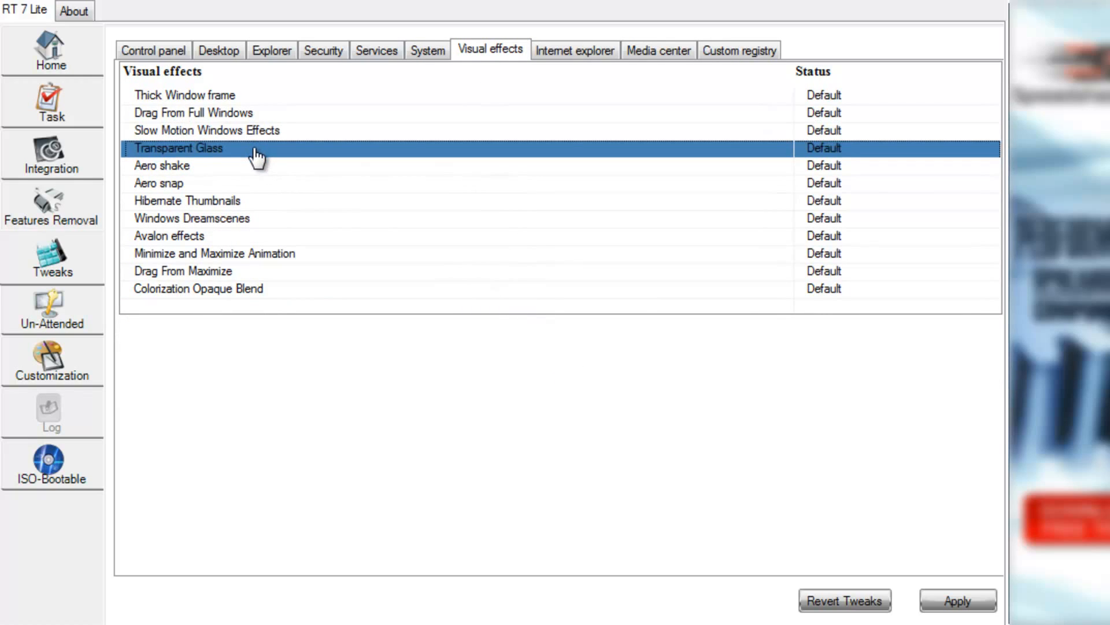
left_click(257, 164)
left_click(263, 184)
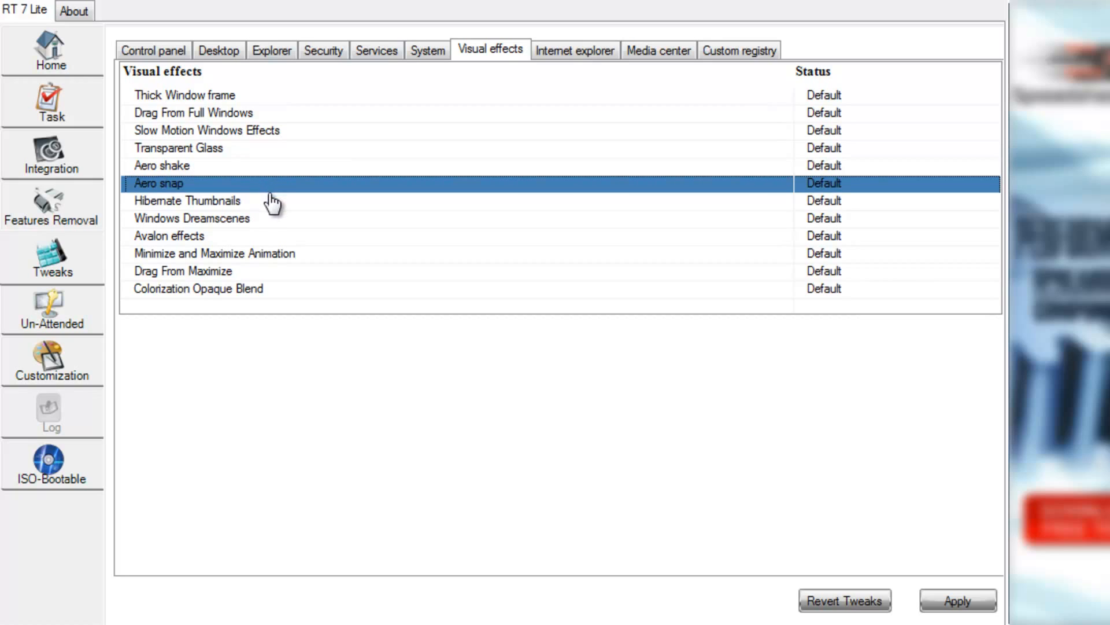
left_click(282, 219)
left_click(758, 240)
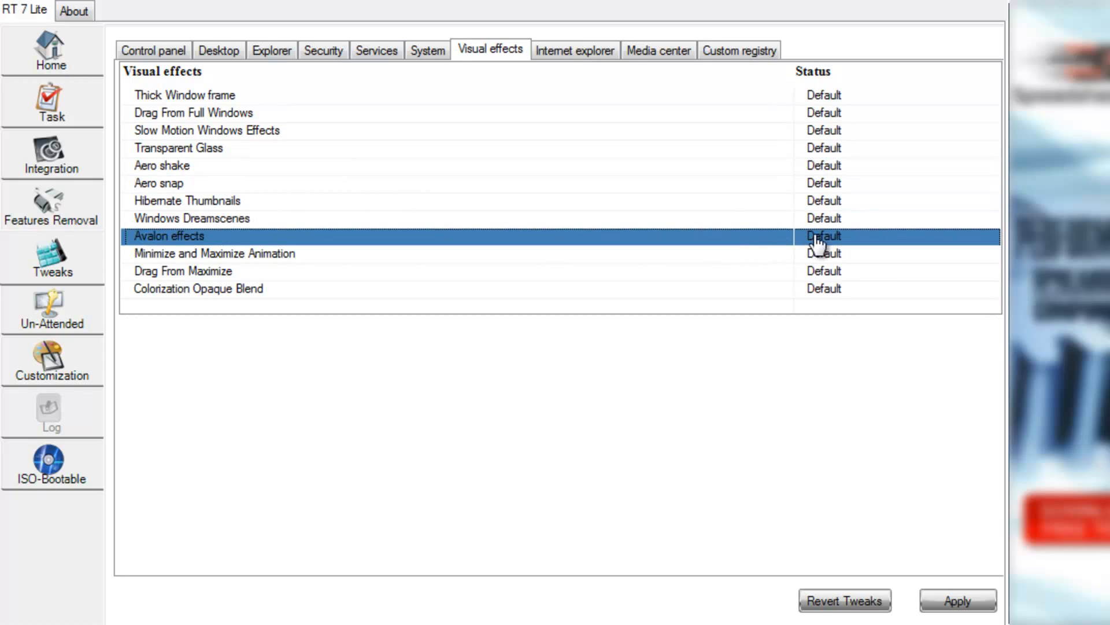
left_click(828, 220)
left_click(828, 220)
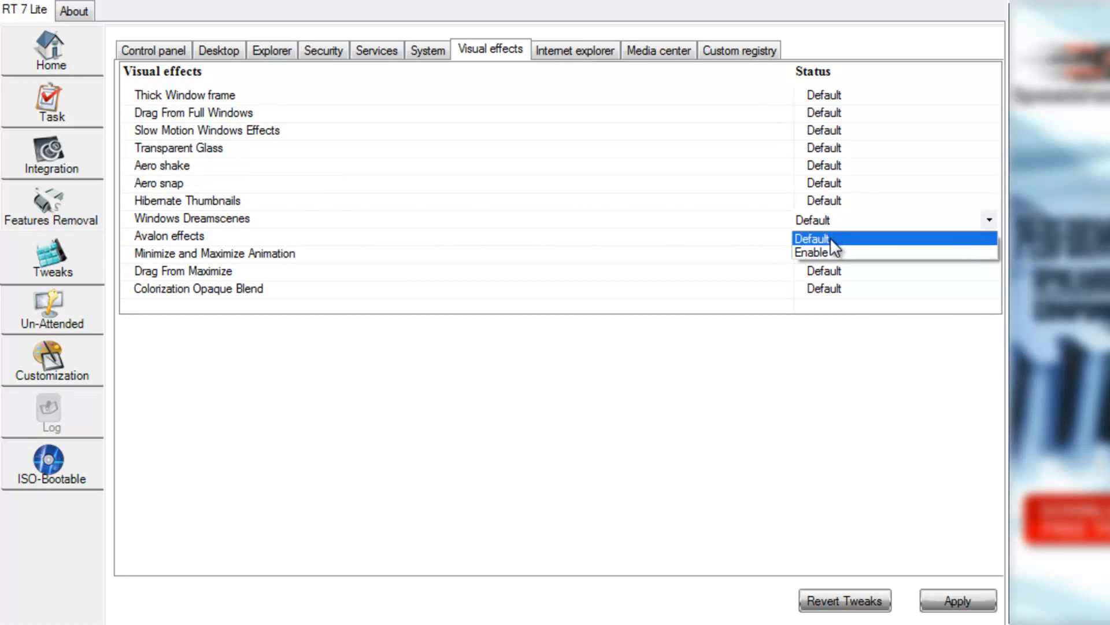
left_click(837, 251)
left_click(833, 223)
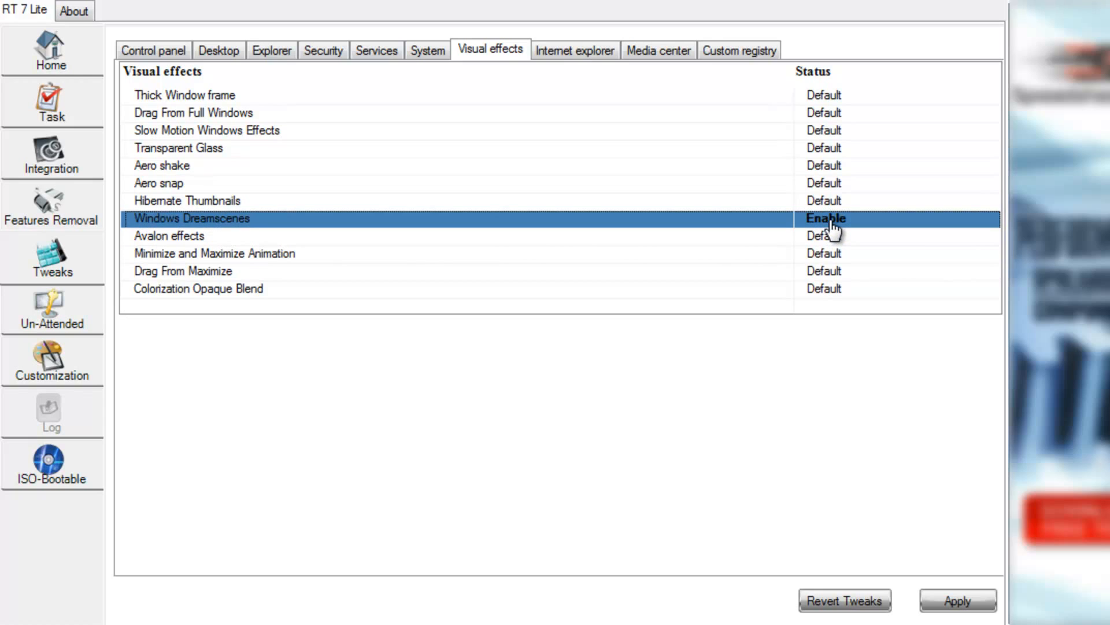
Review the Internet explorer, Media center and Custom registry tweaks, including the Default Search Page entry.
left_click(567, 51)
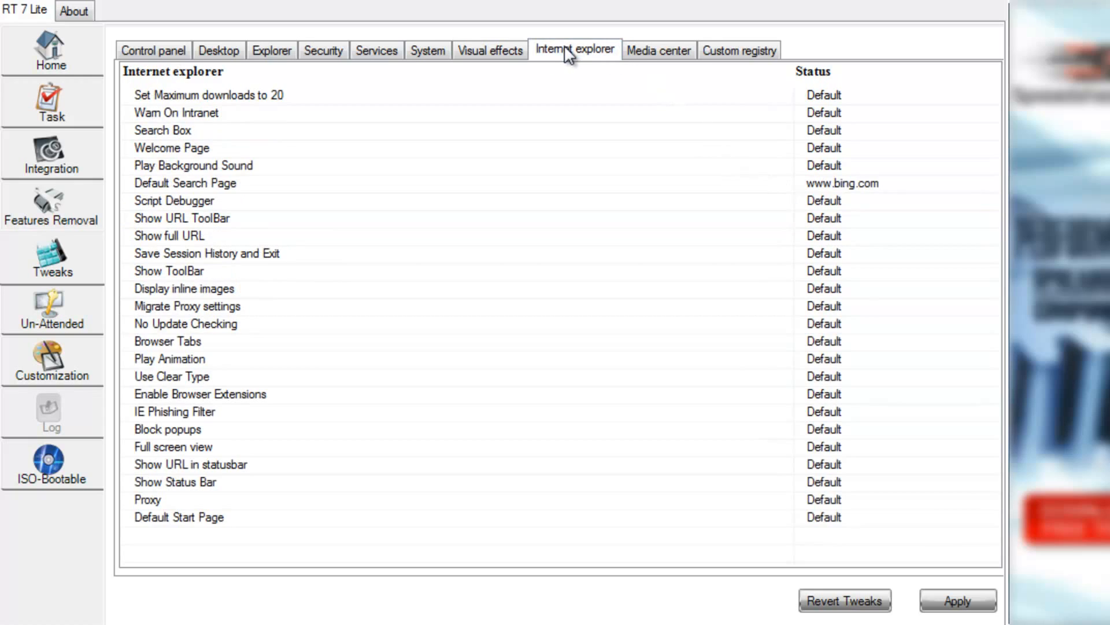
left_click(859, 199)
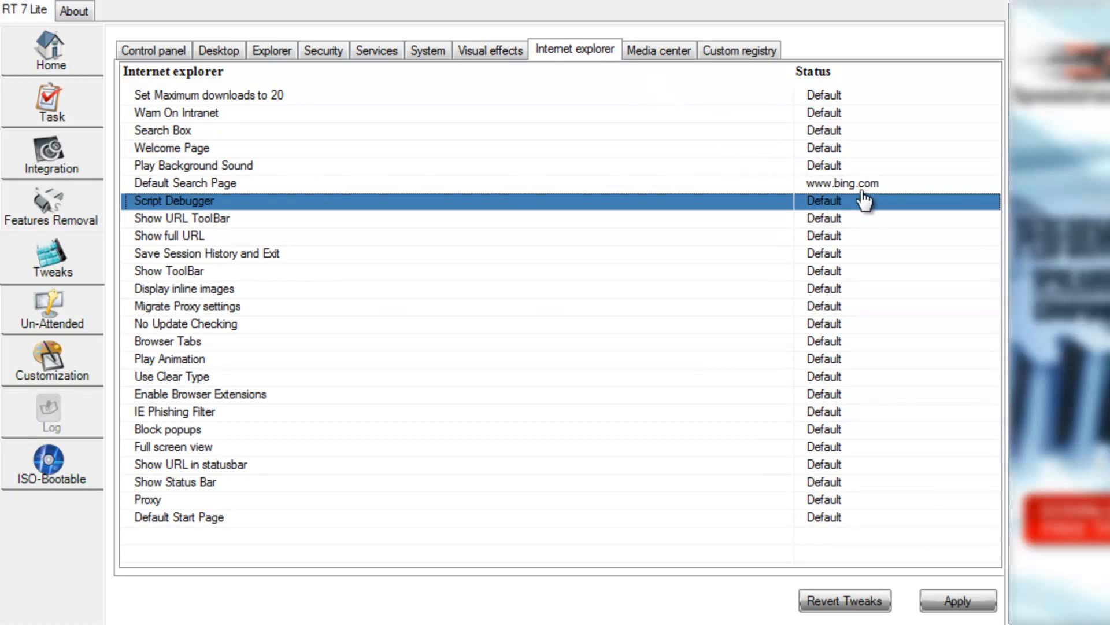
left_click(857, 184)
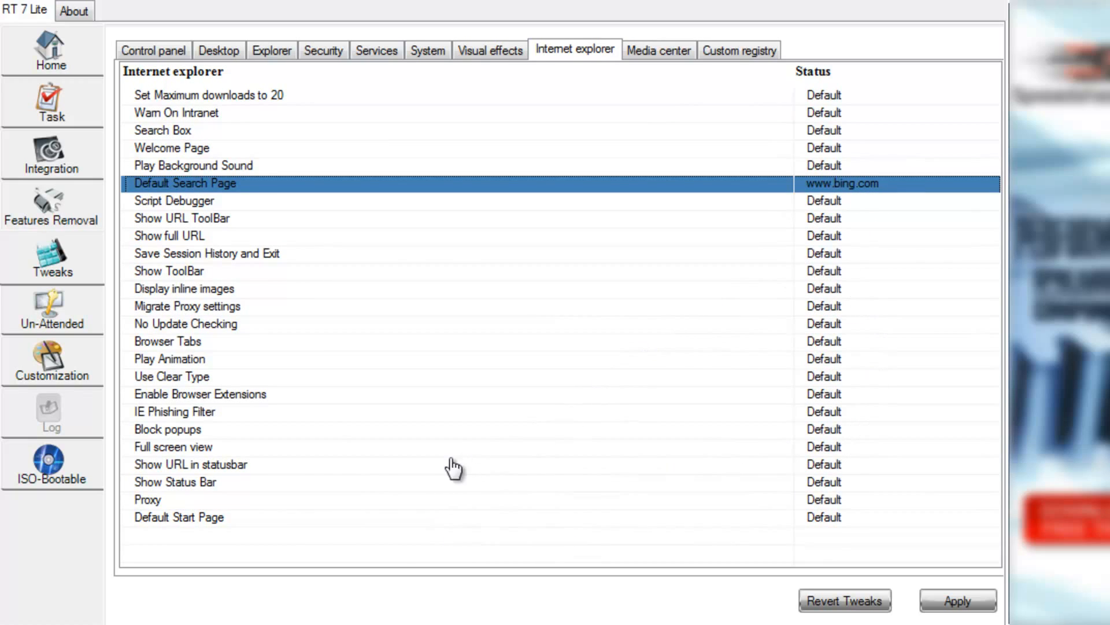
left_click(302, 465)
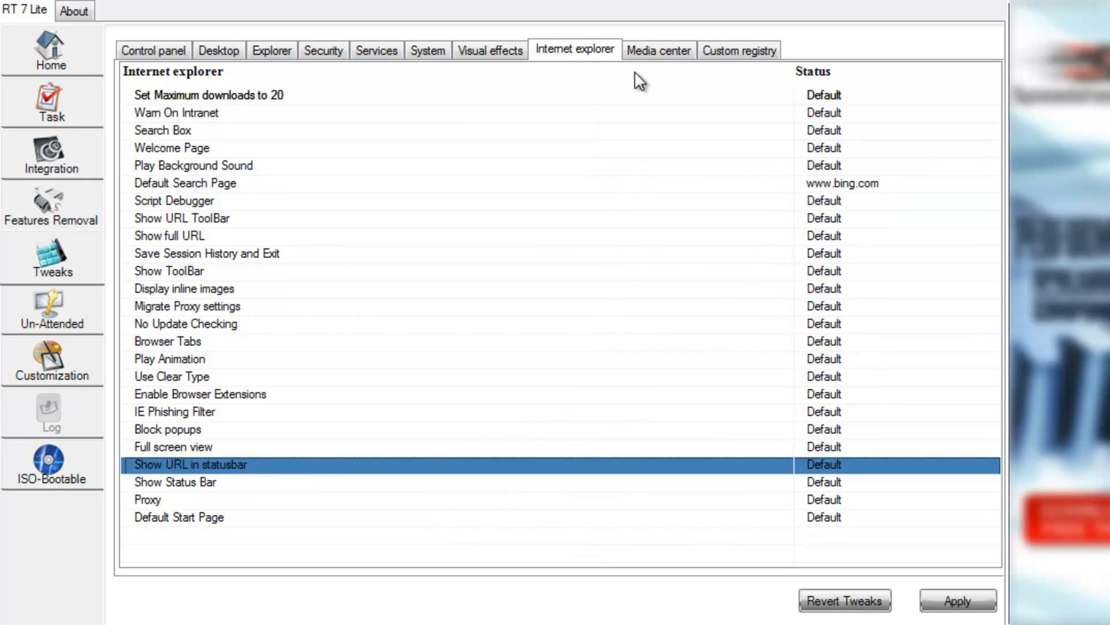
left_click(660, 57)
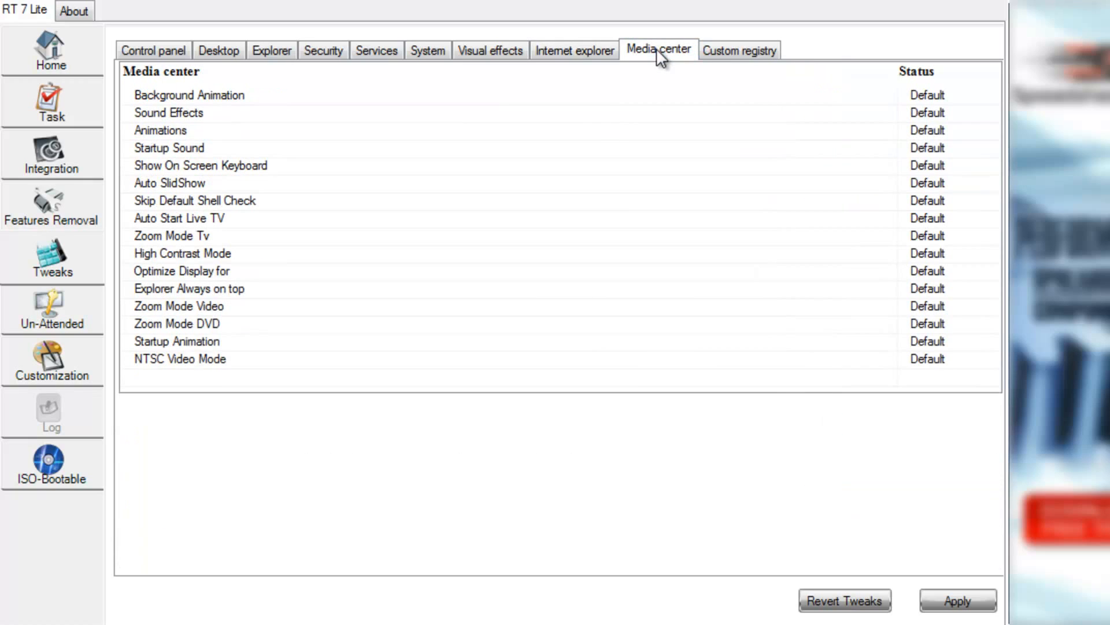
left_click(509, 360)
left_click(619, 95)
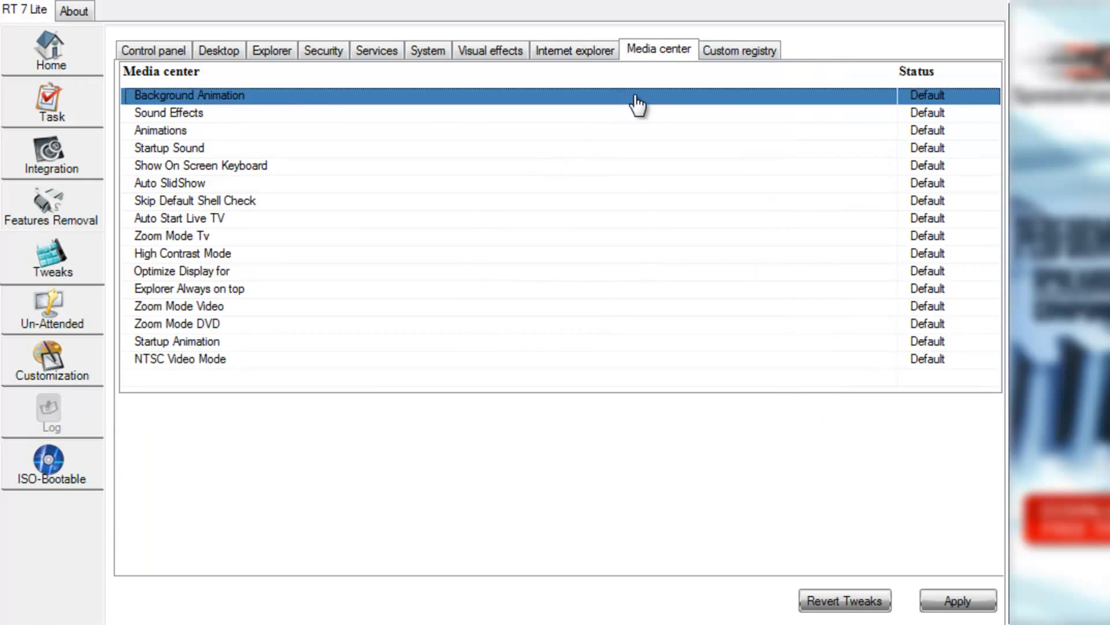
left_click(771, 51)
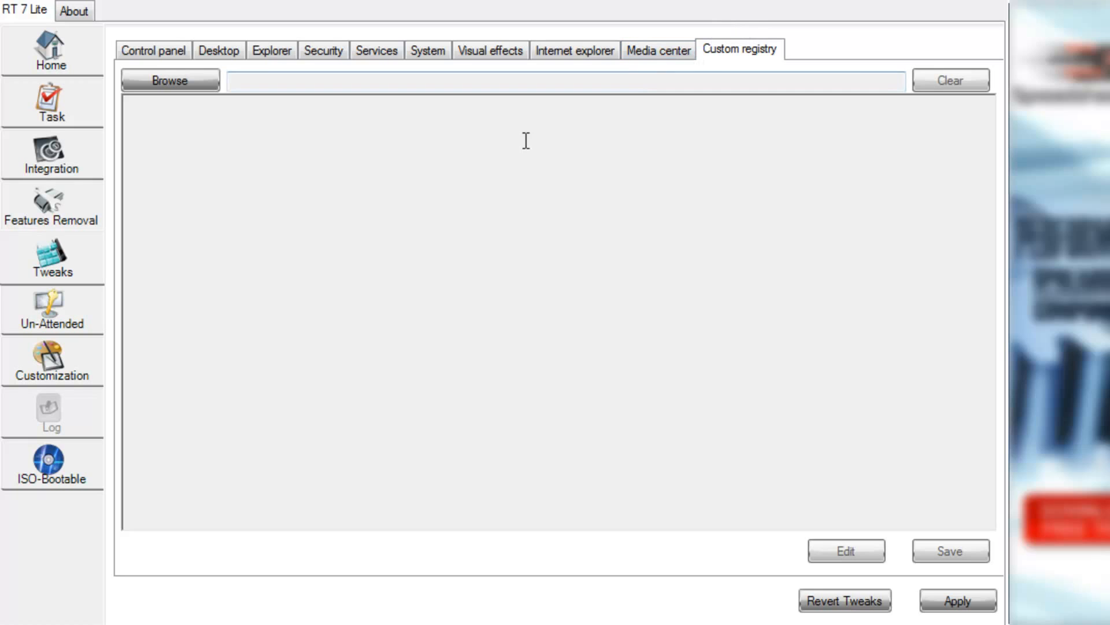
Turn on Skip product key in the General settings for the unattended installation.
left_click(86, 307)
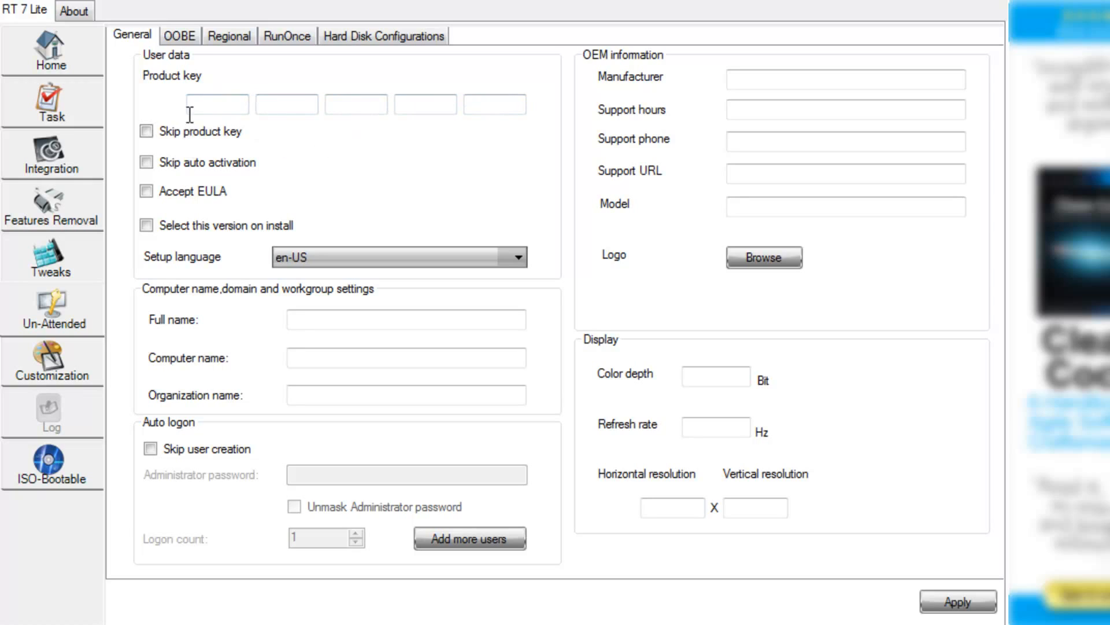
left_click(342, 108)
left_click(484, 105)
left_click(171, 134)
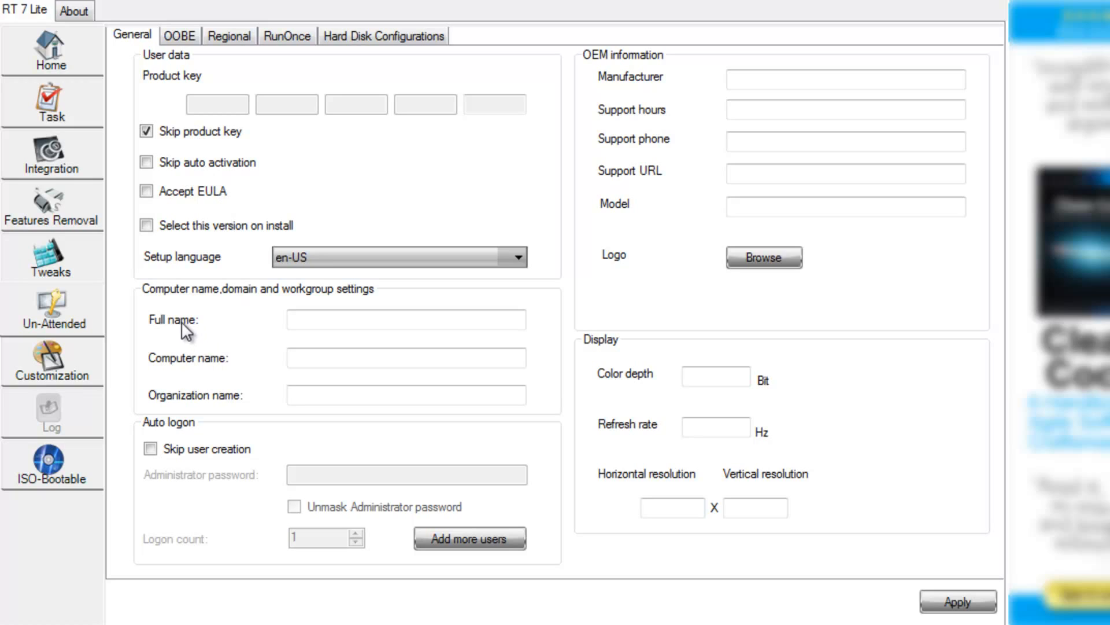
Turn on Skip user creation in the Auto logon settings, leaving the computer name fields empty.
left_click(397, 322)
left_click(294, 355)
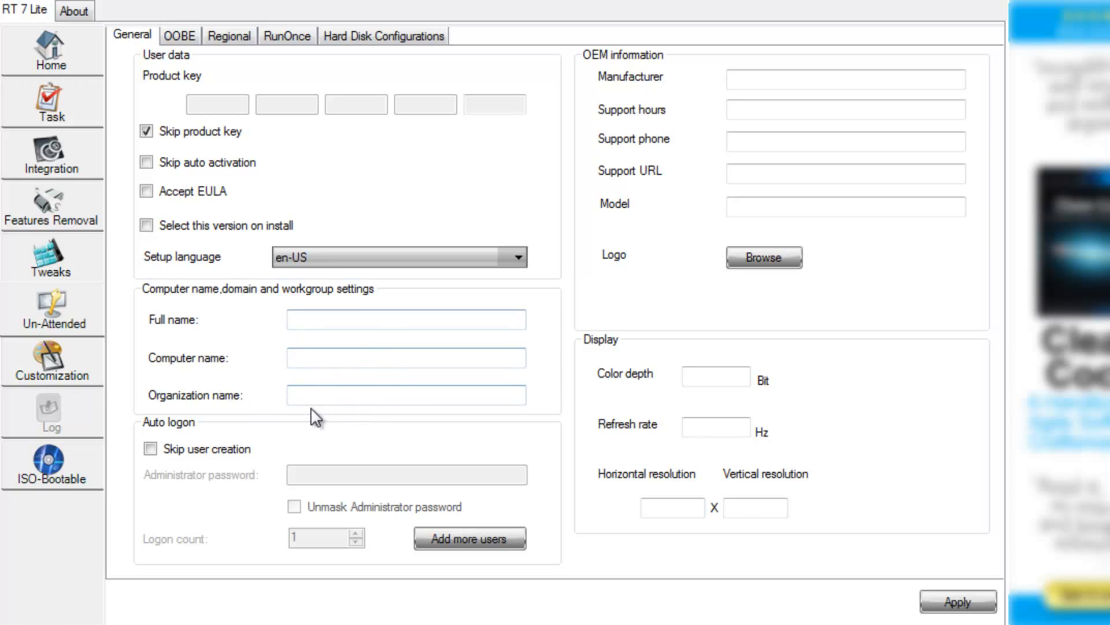
left_click(201, 455)
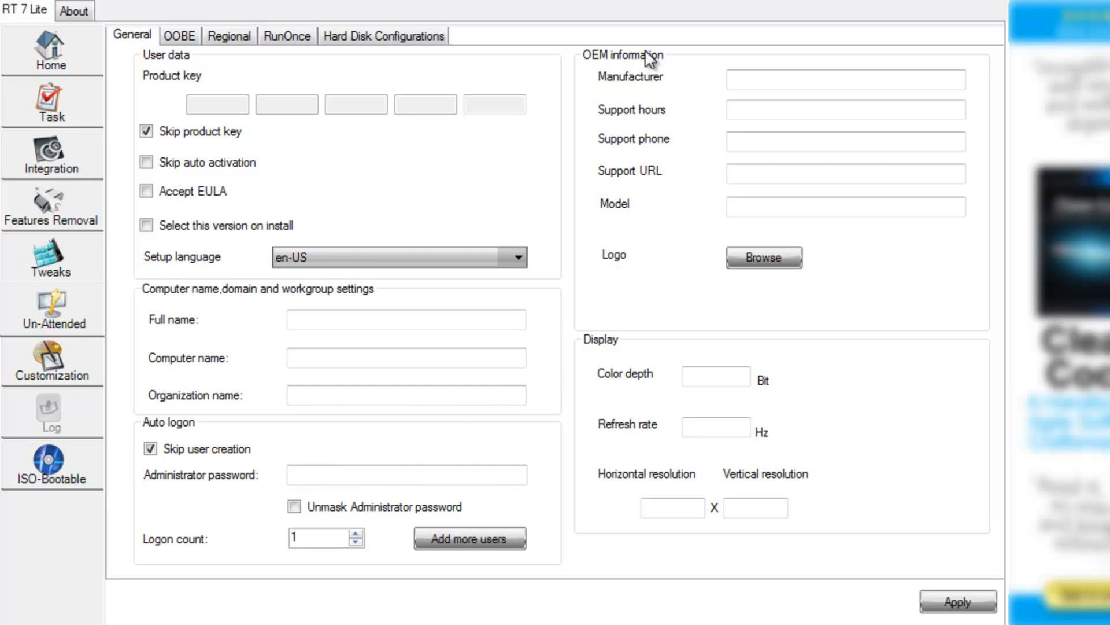
Open the properties of Computer in Windows to view the system's OEM information.
left_click(53, 595)
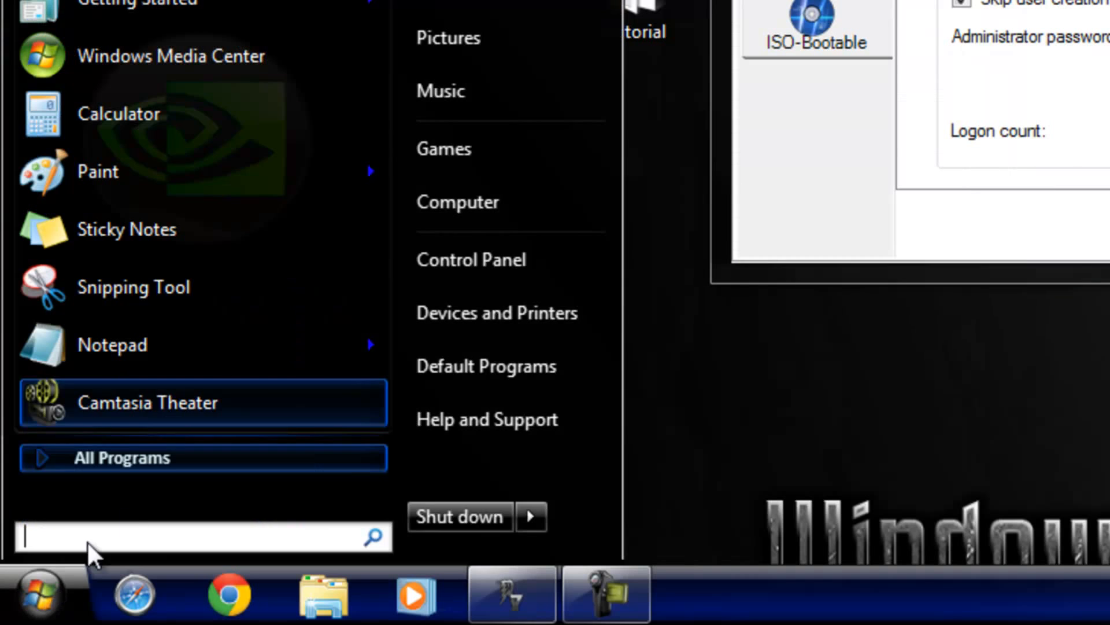
right_click(475, 206)
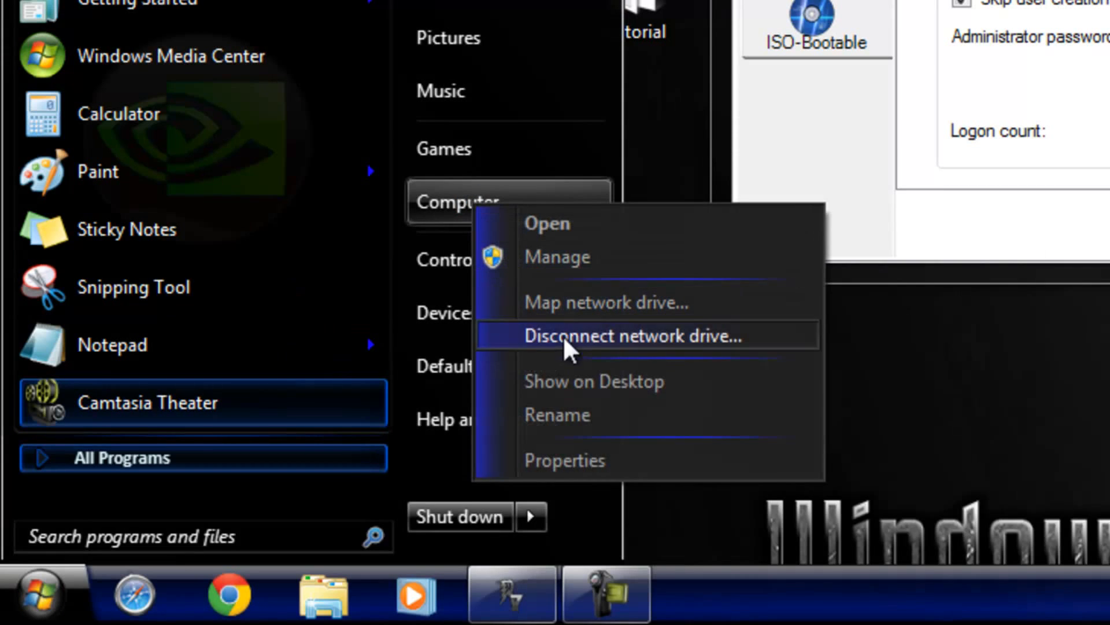
left_click(610, 467)
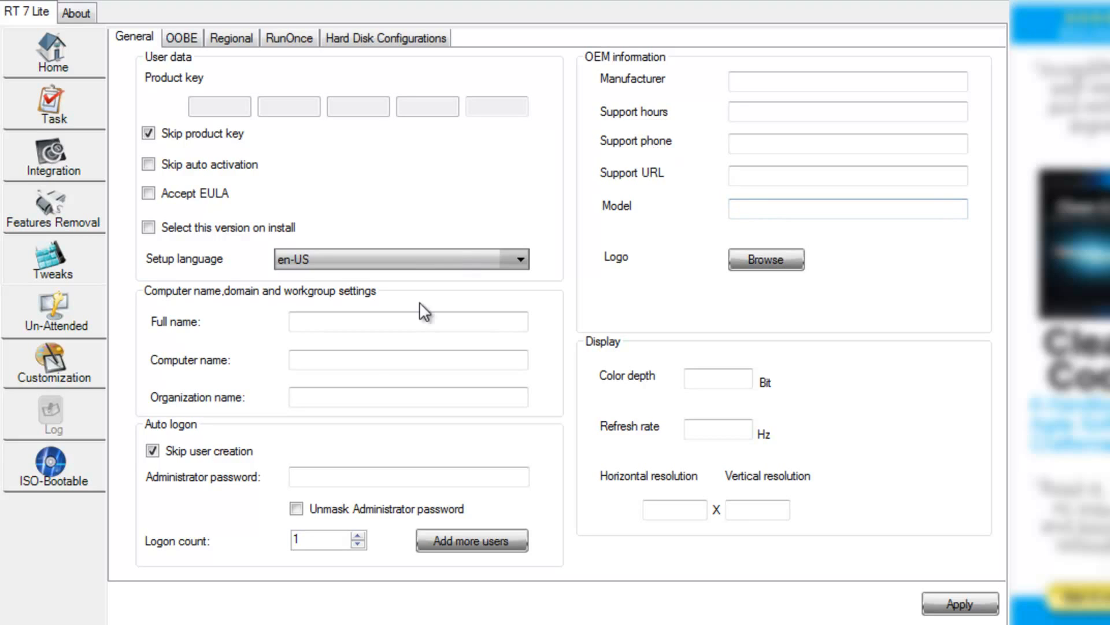
Remove all the already installed screensavers in the Customization settings.
left_click(67, 370)
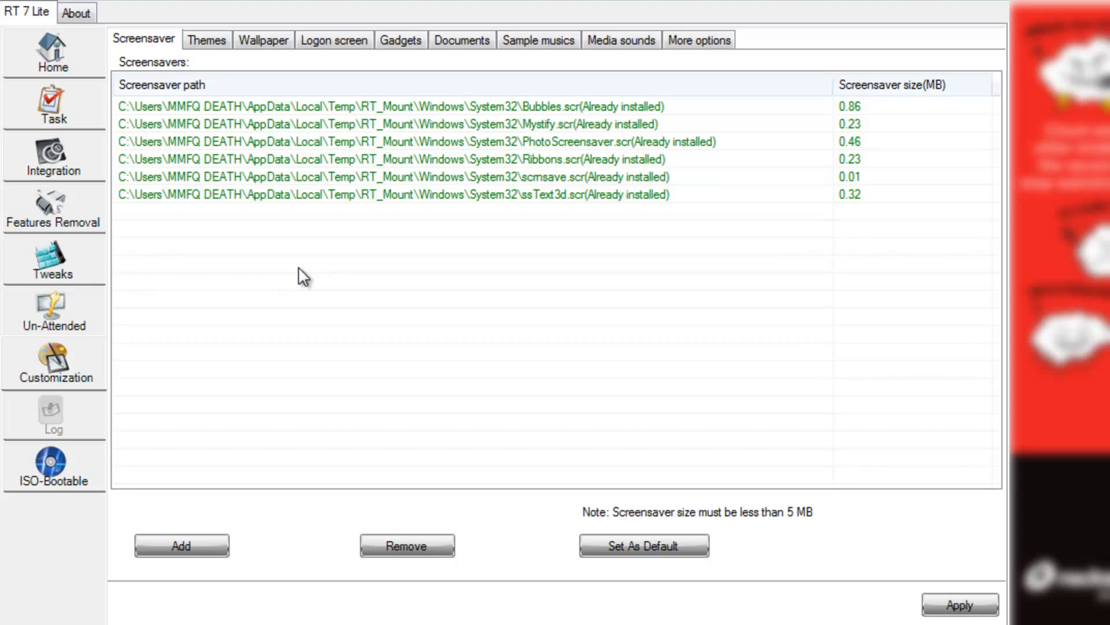
key("ctrl+a")
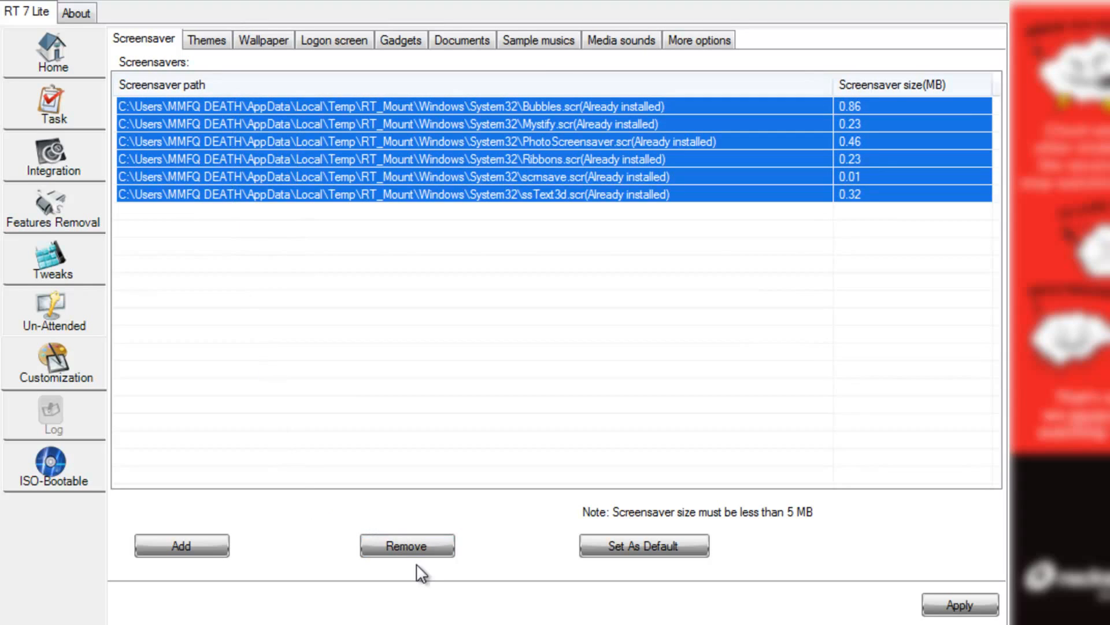
left_click(408, 545)
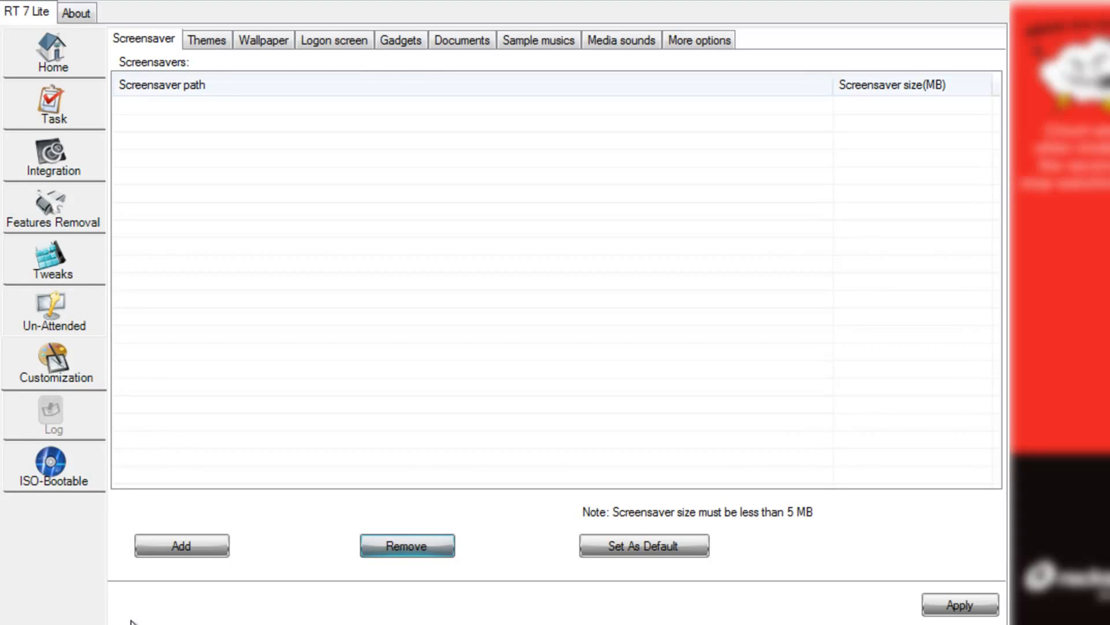
Add the screensaver Setup.scr from the Desktop and set it as the default.
left_click(181, 551)
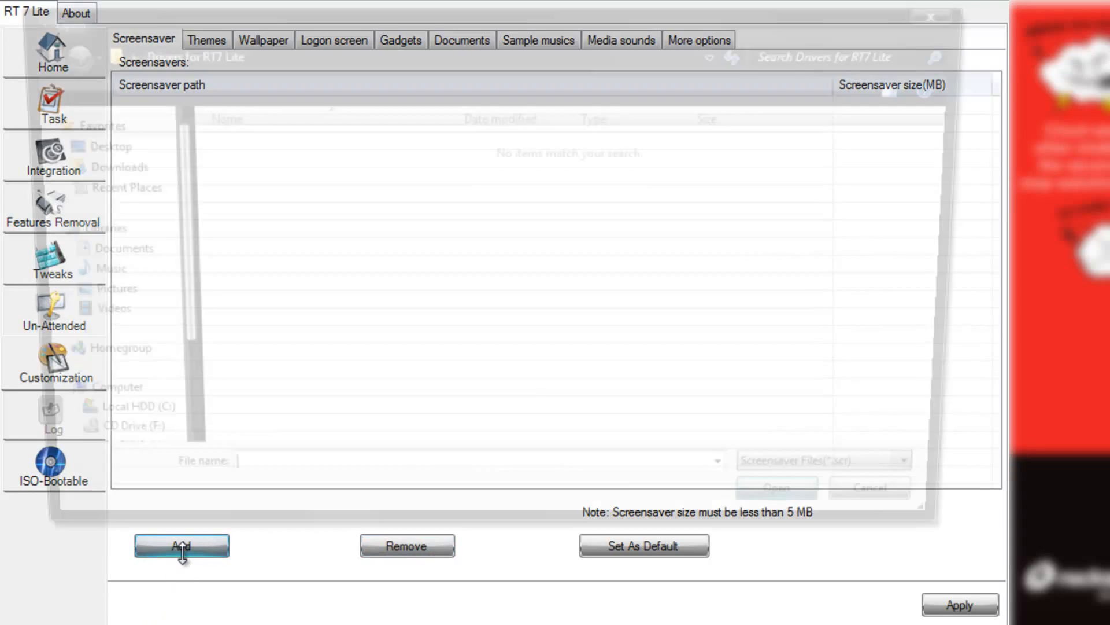
left_click(103, 145)
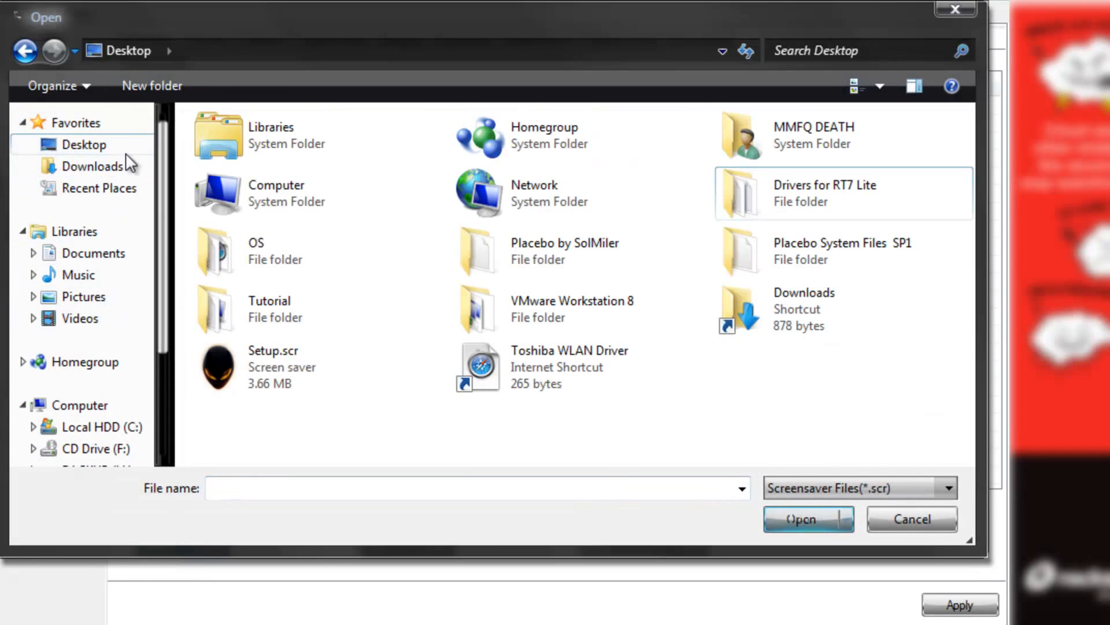
left_click(282, 379)
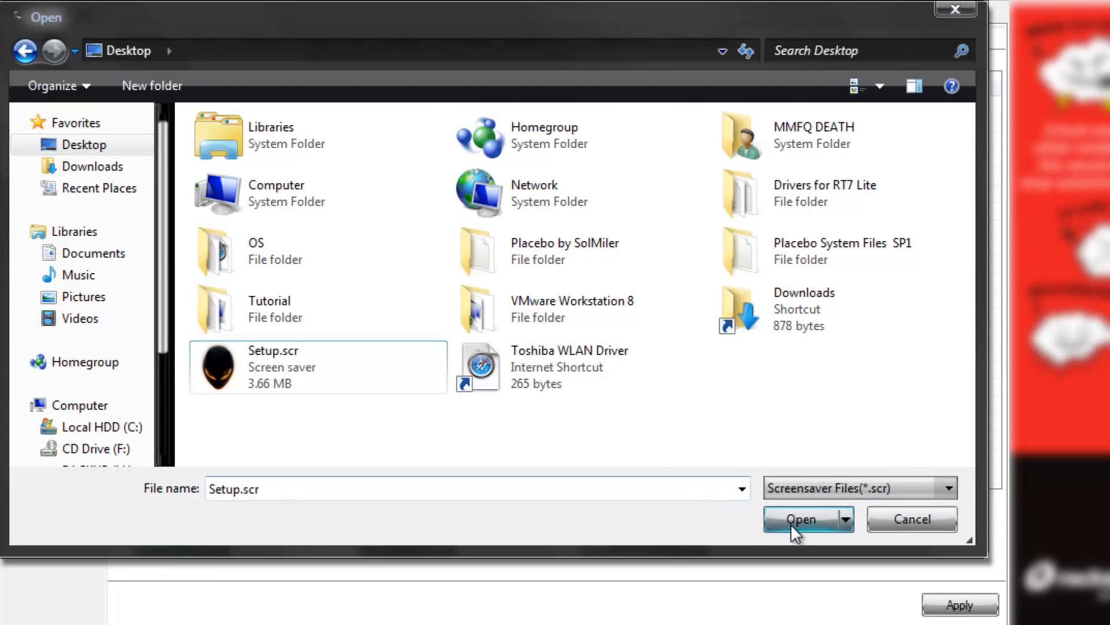
left_click(790, 521)
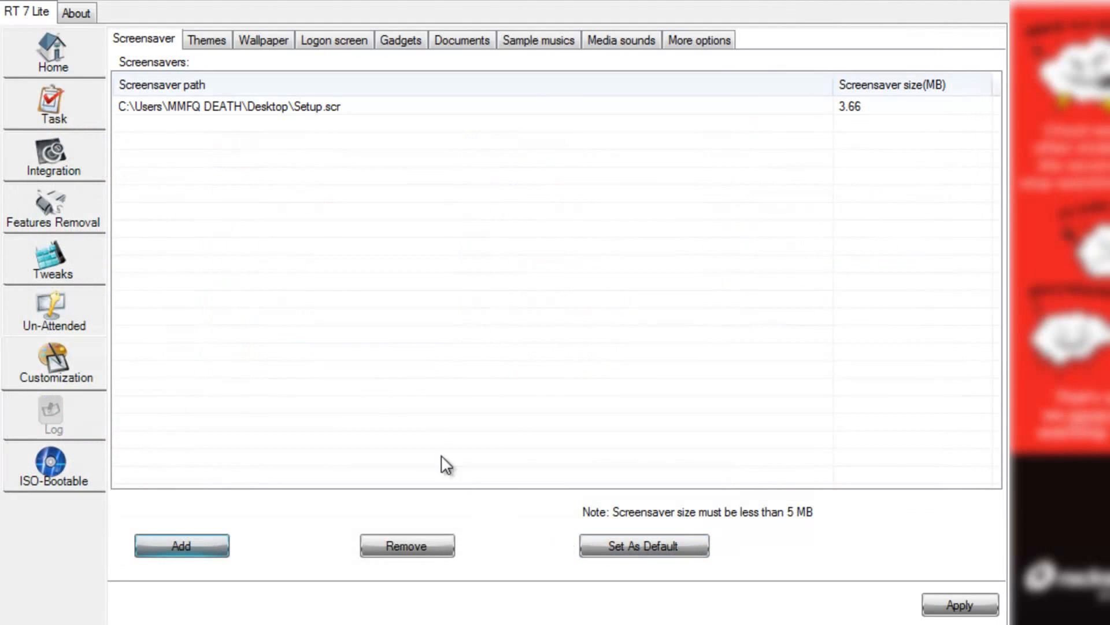
left_click(281, 106)
left_click(634, 543)
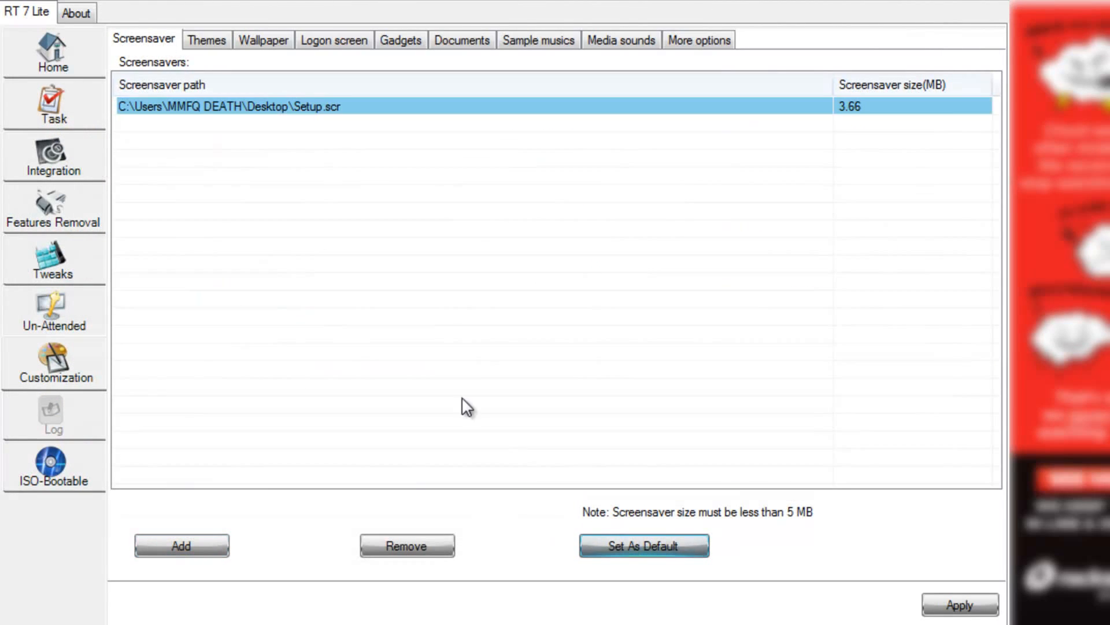
Remove the architecture, characters, landscapes, nature and scenes themes from the theme list, keeping aero.theme.
left_click(220, 52)
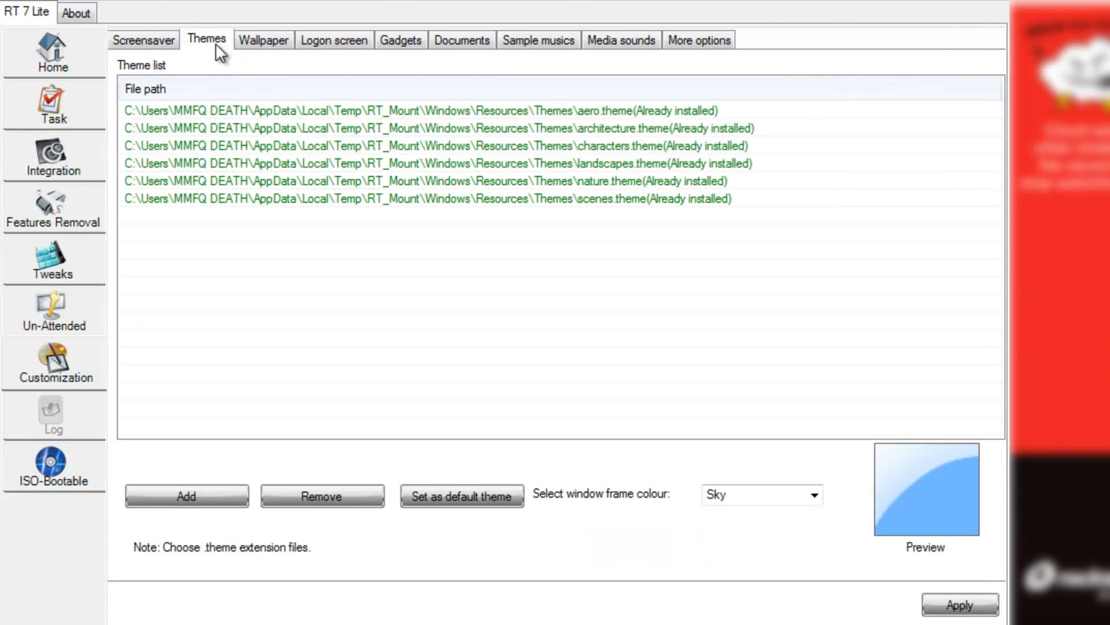
left_click_drag(302, 348, 299, 123)
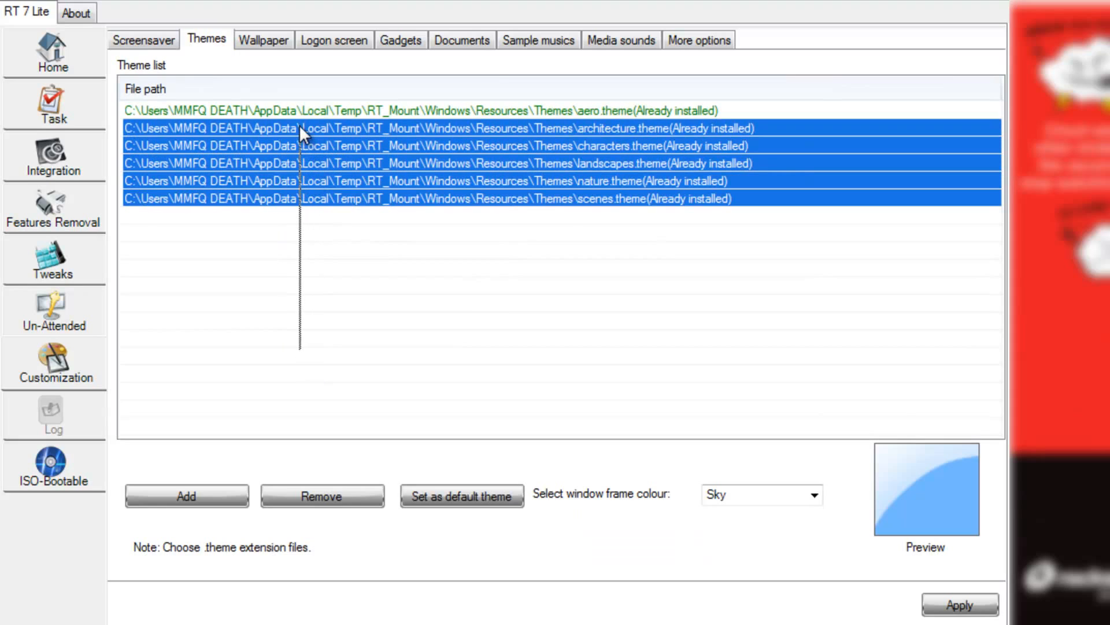
left_click(357, 501)
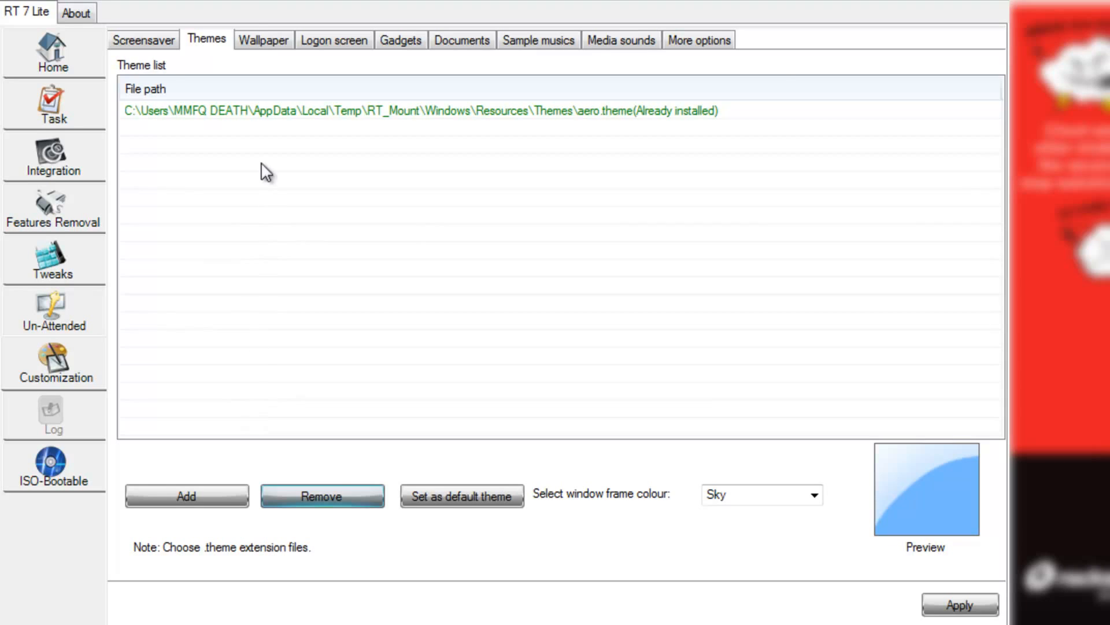
Preview the installed img0.jpg wallpaper and examine the logon screen customization settings.
left_click(263, 41)
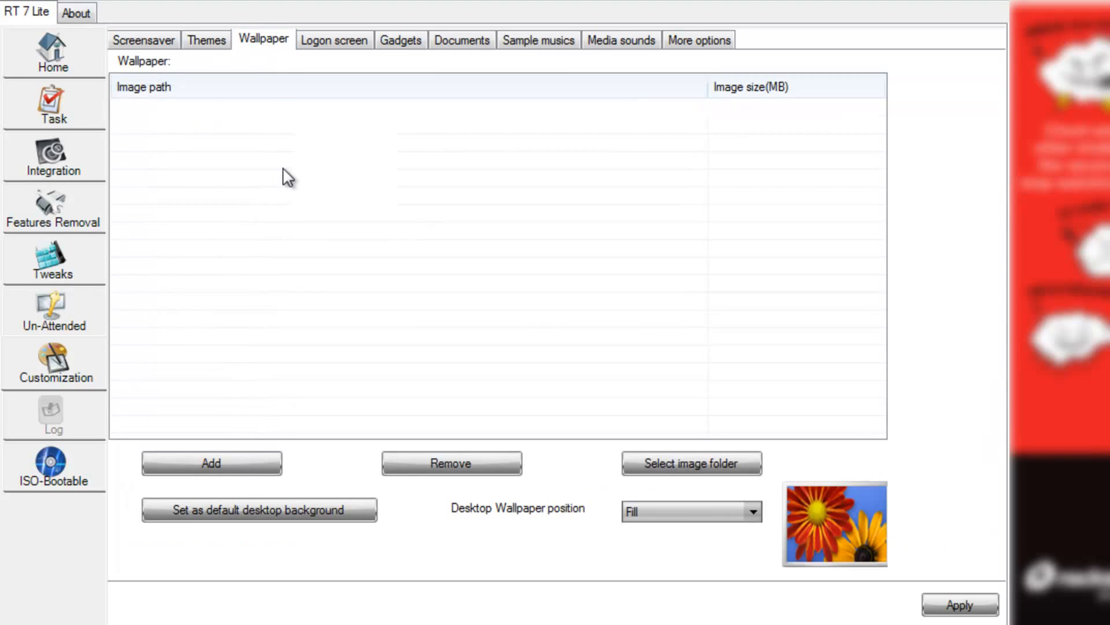
left_click(265, 108)
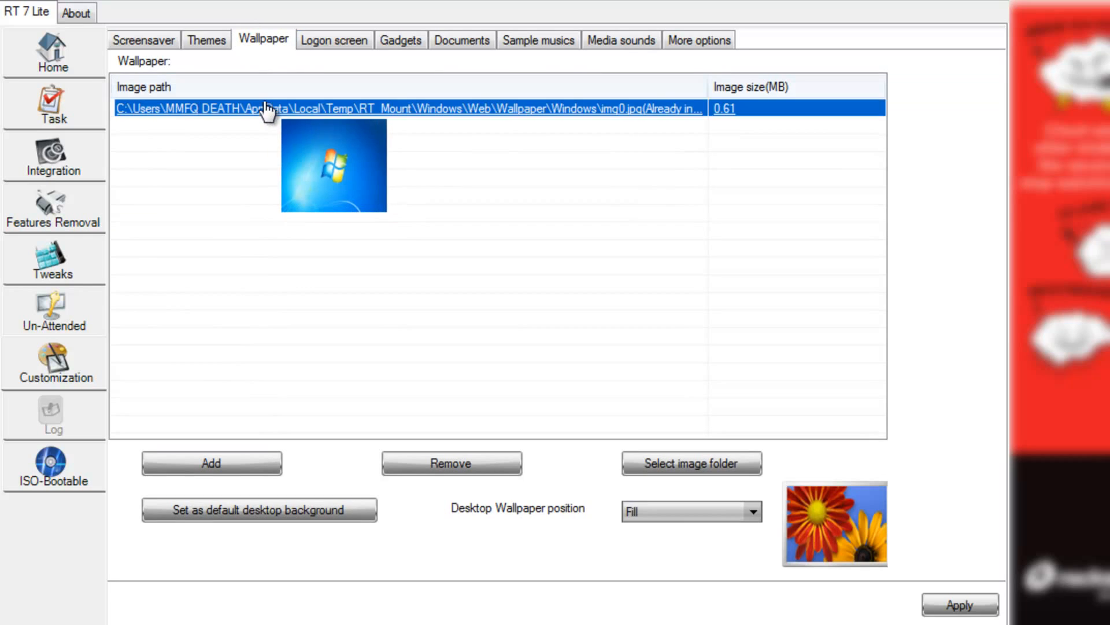
left_click(318, 34)
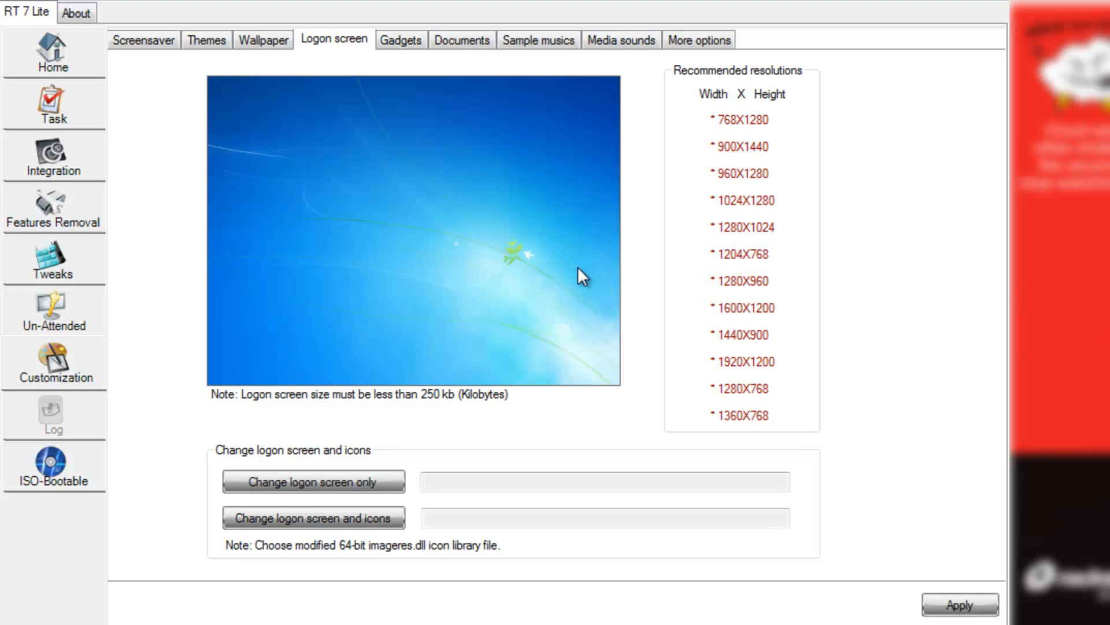
Remove all the already installed gadgets from the gadget list in the Customization settings.
left_click(400, 41)
left_click_drag(416, 264, 416, 2)
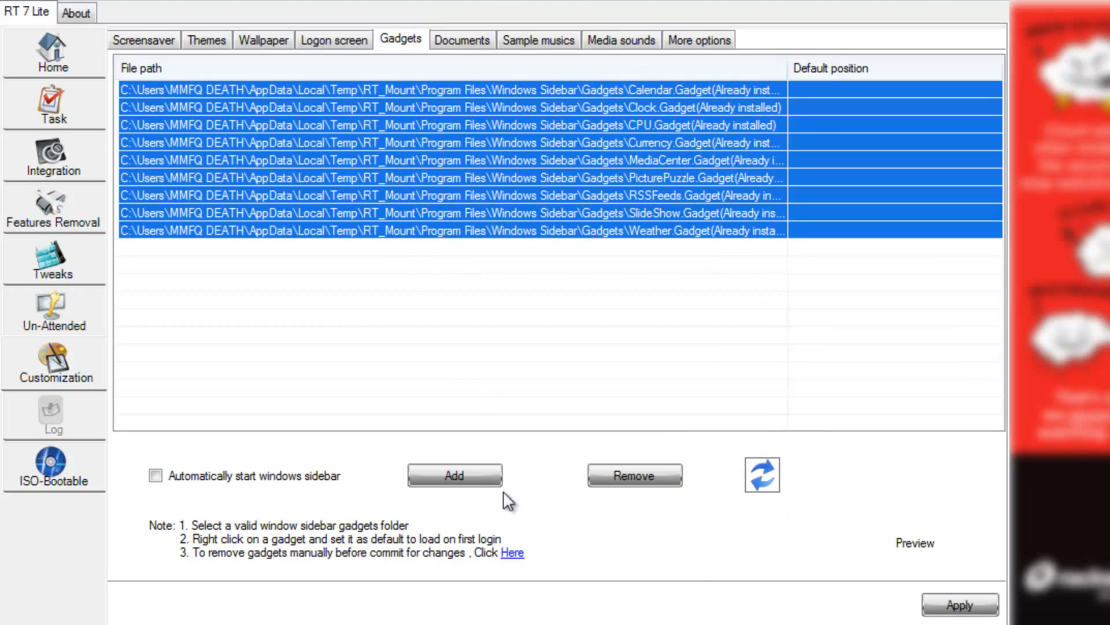
left_click(599, 475)
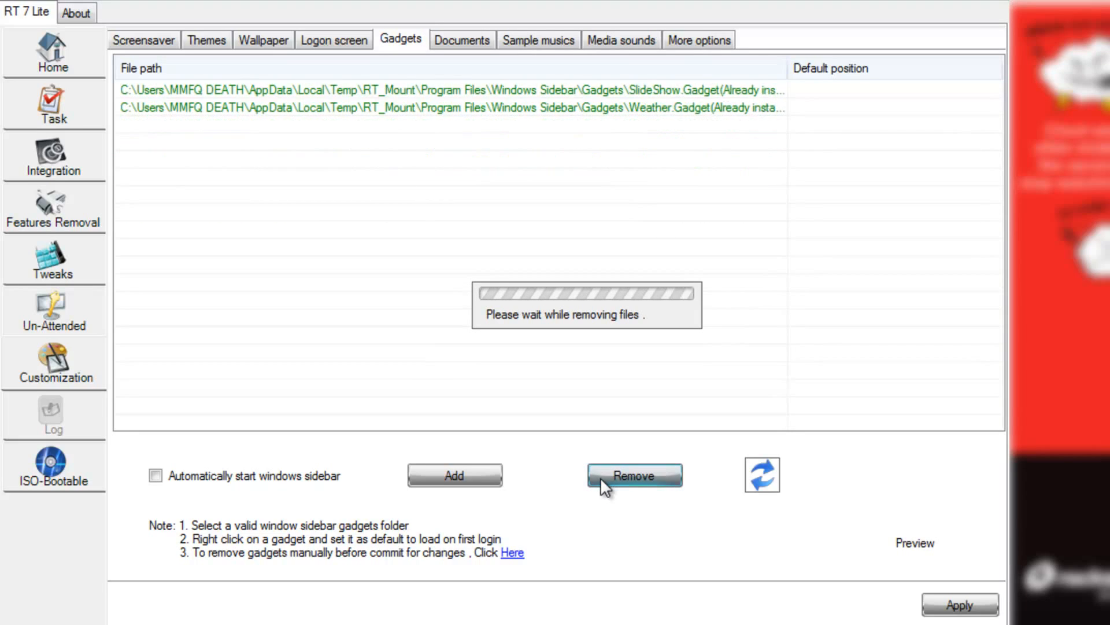
Remove all the already installed sample music files, Kalimba, Maid with the Flaxen Hair and Sleep Away, from the image.
left_click(464, 42)
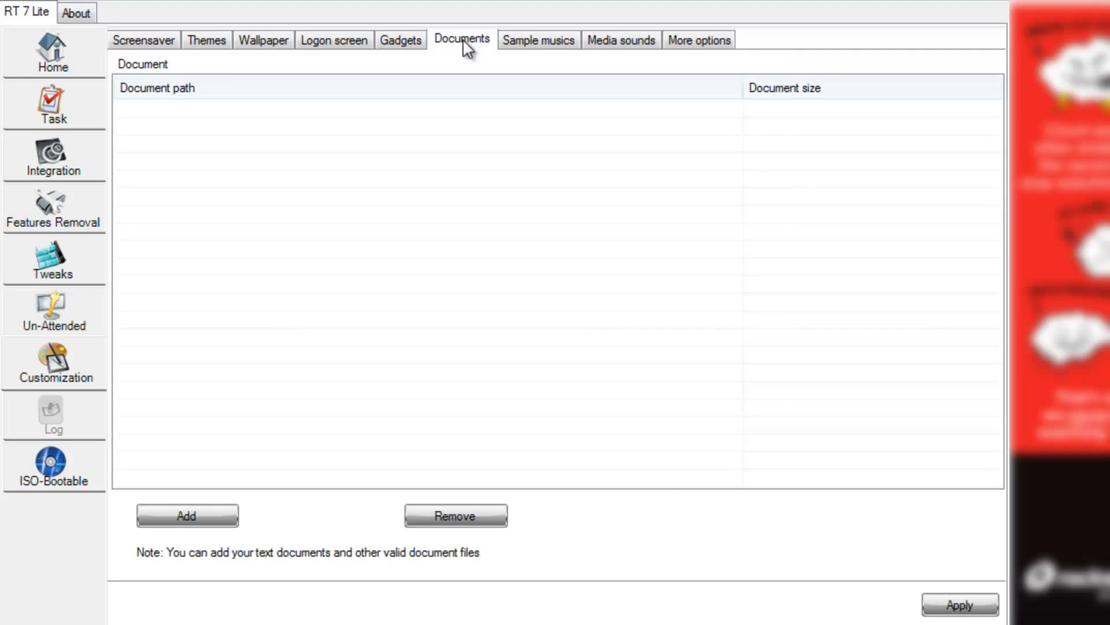
left_click(527, 50)
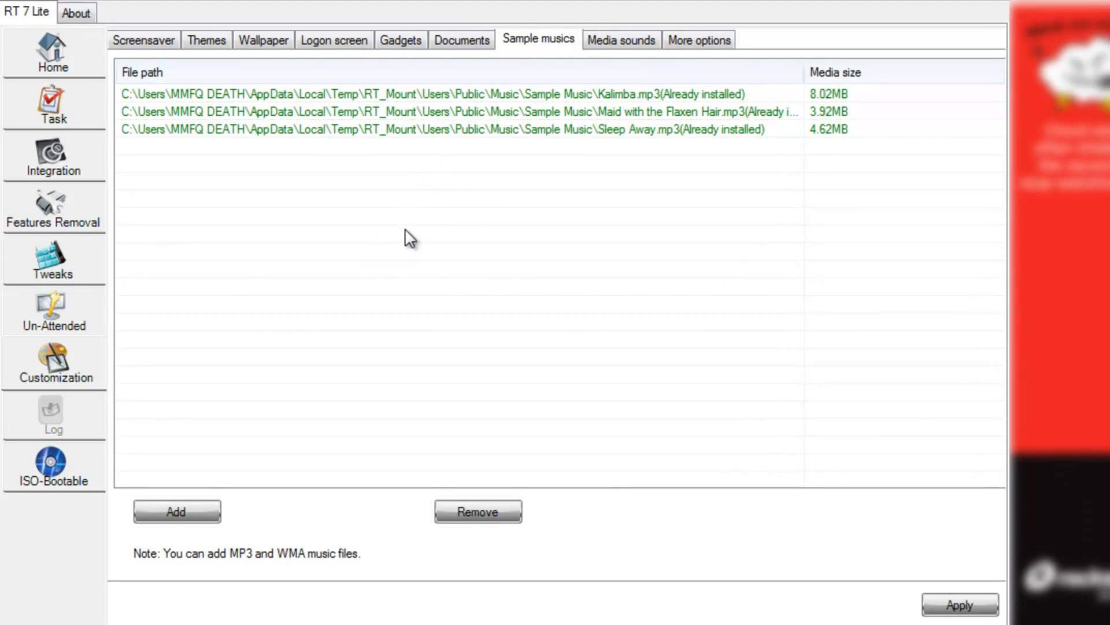
left_click_drag(423, 220, 436, 81)
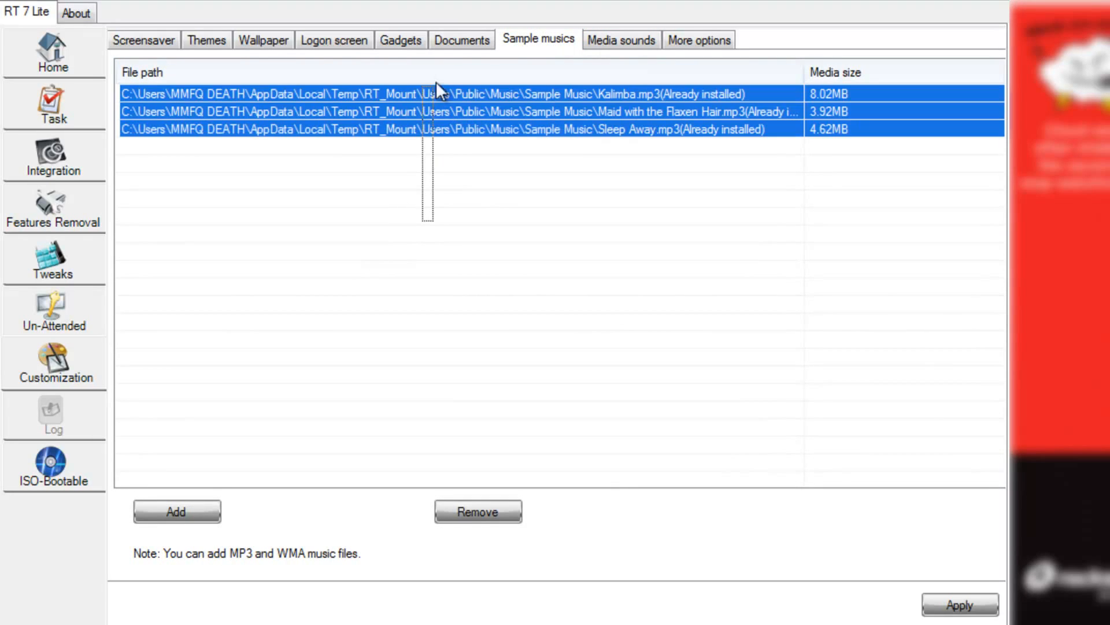
left_click(475, 517)
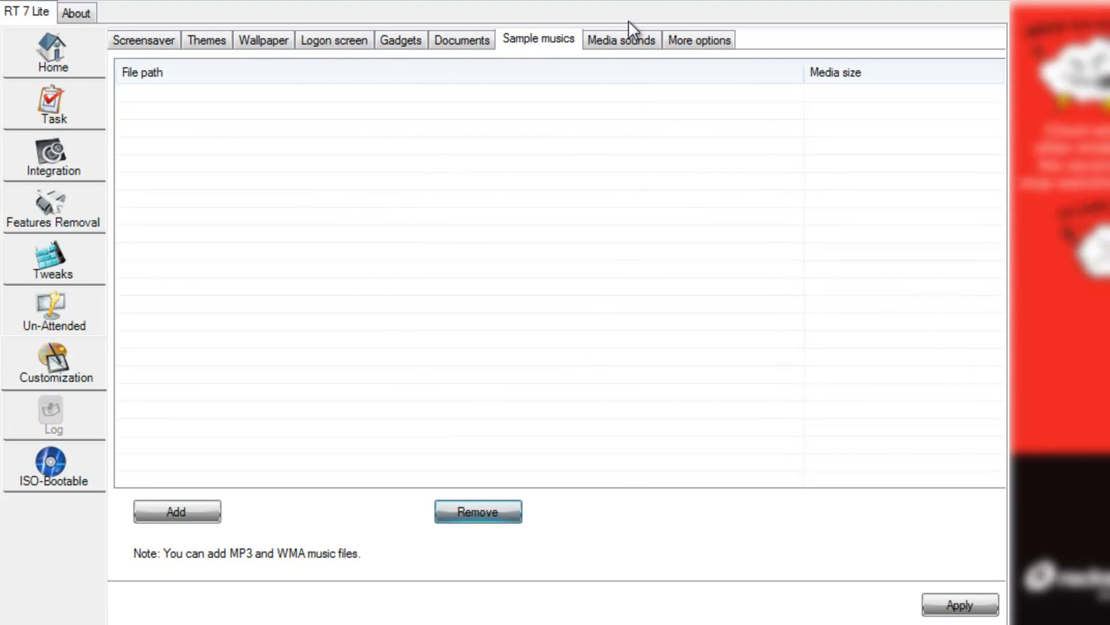
Examine the Windows media sounds list and the additional customization options for backgrounds, temp directory, explorer buttons and start menu orb.
left_click(624, 45)
left_click(310, 90)
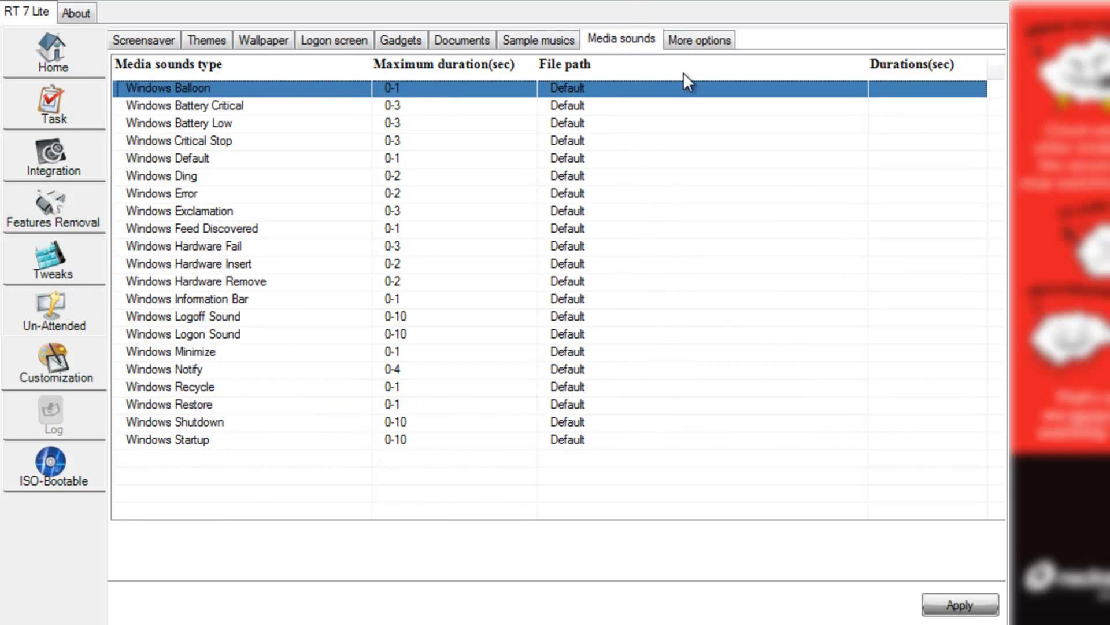
left_click(700, 41)
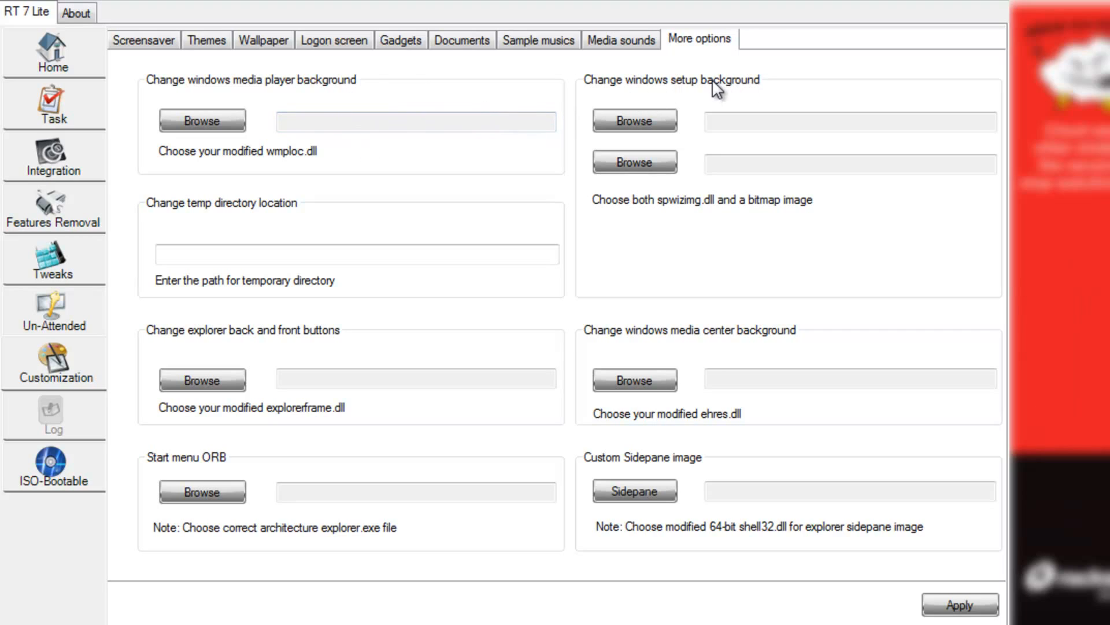
Locate spwizimg.dll for the Windows setup background in the Temp folder's RT_Mount_Boot\sources directory, without choosing it.
left_click(625, 123)
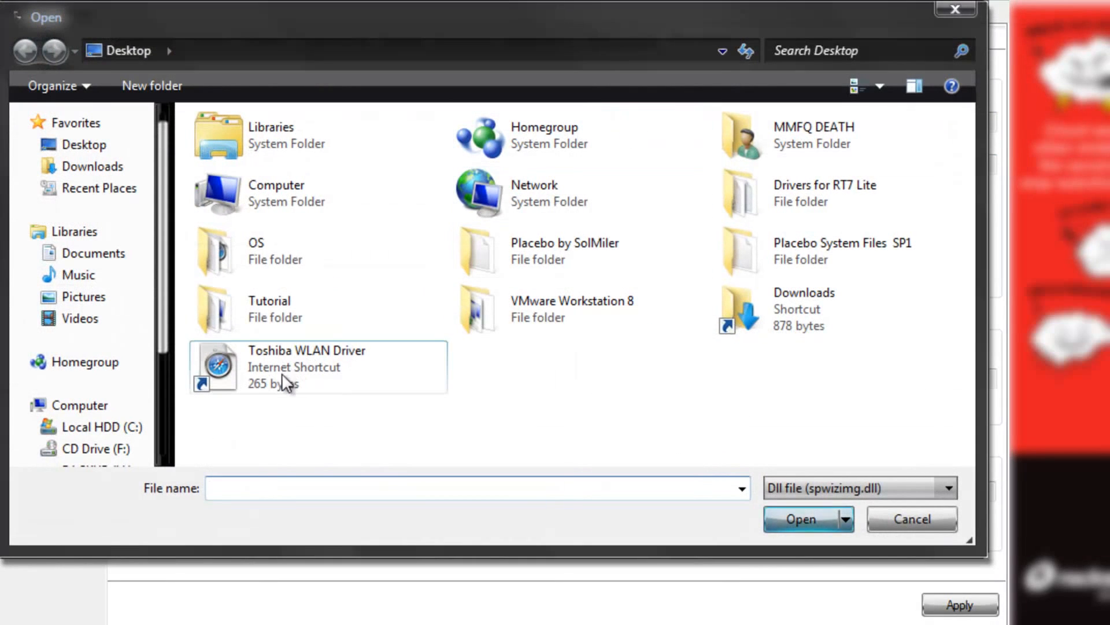
left_click_drag(161, 250, 162, 352)
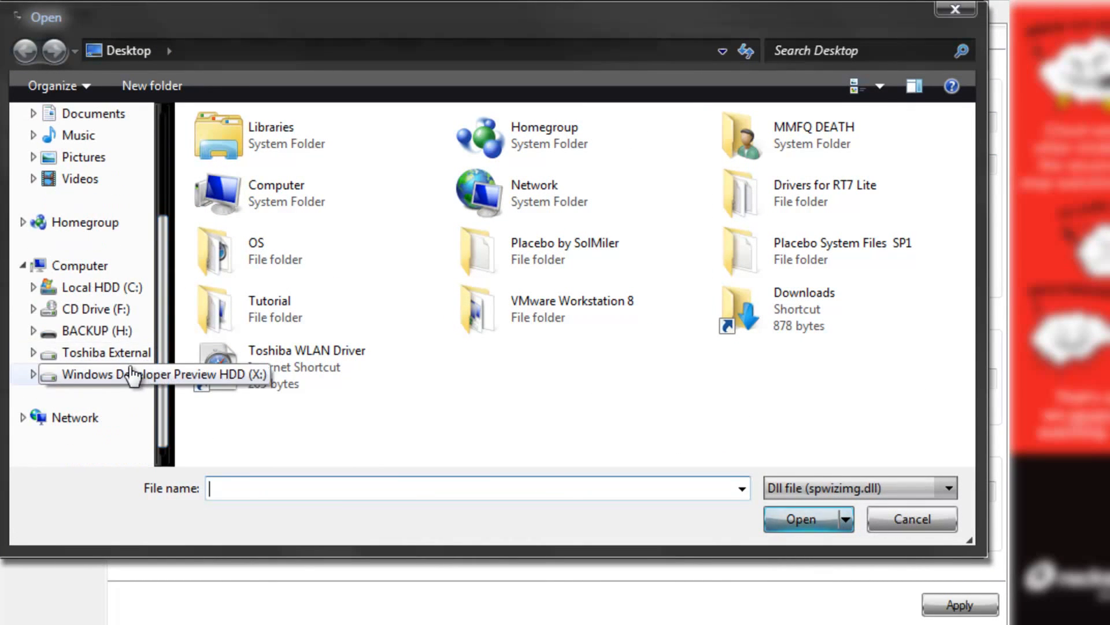
left_click(84, 289)
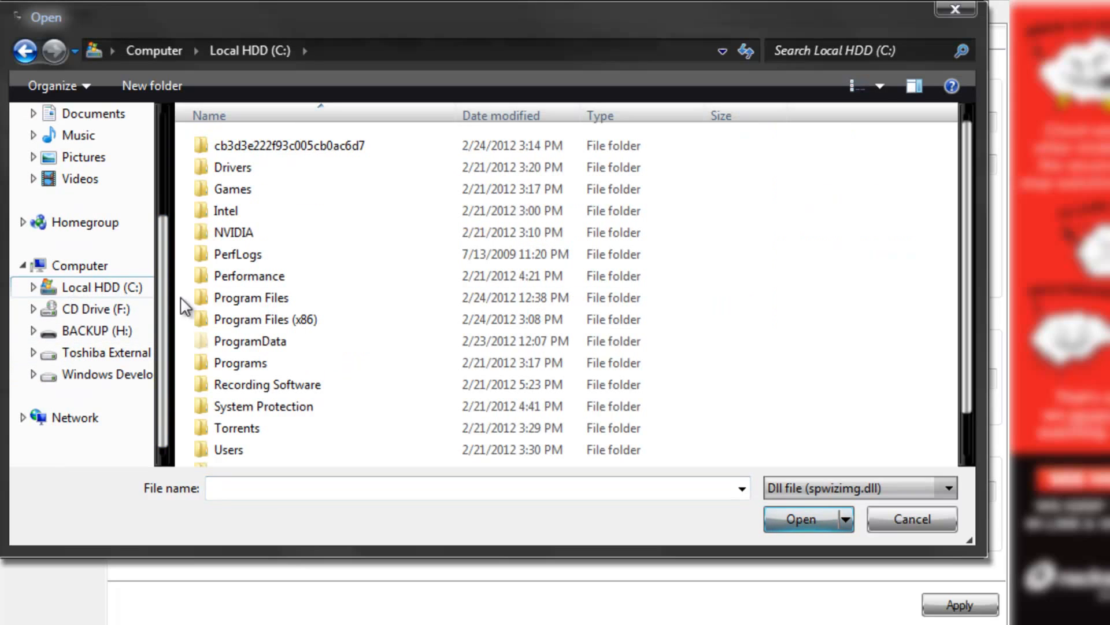
double_click(280, 449)
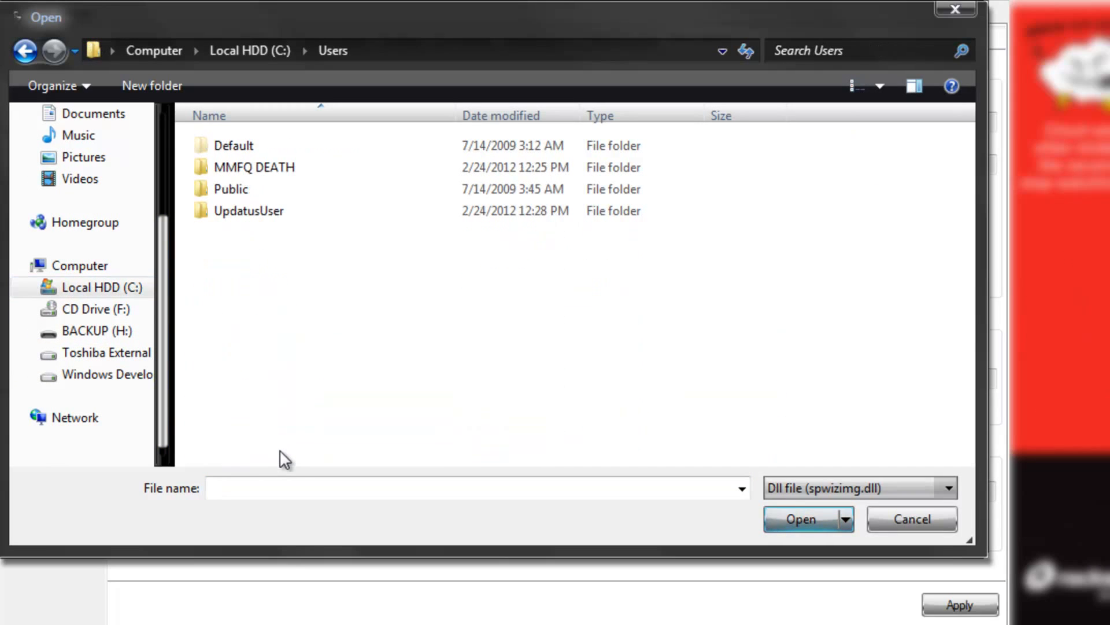
double_click(299, 167)
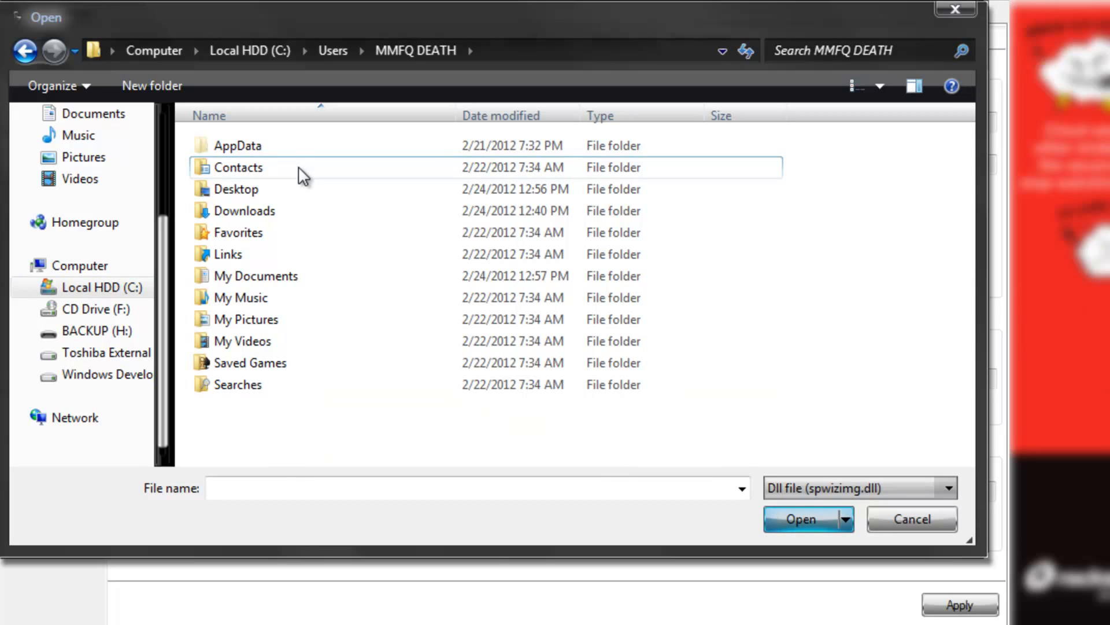
double_click(393, 152)
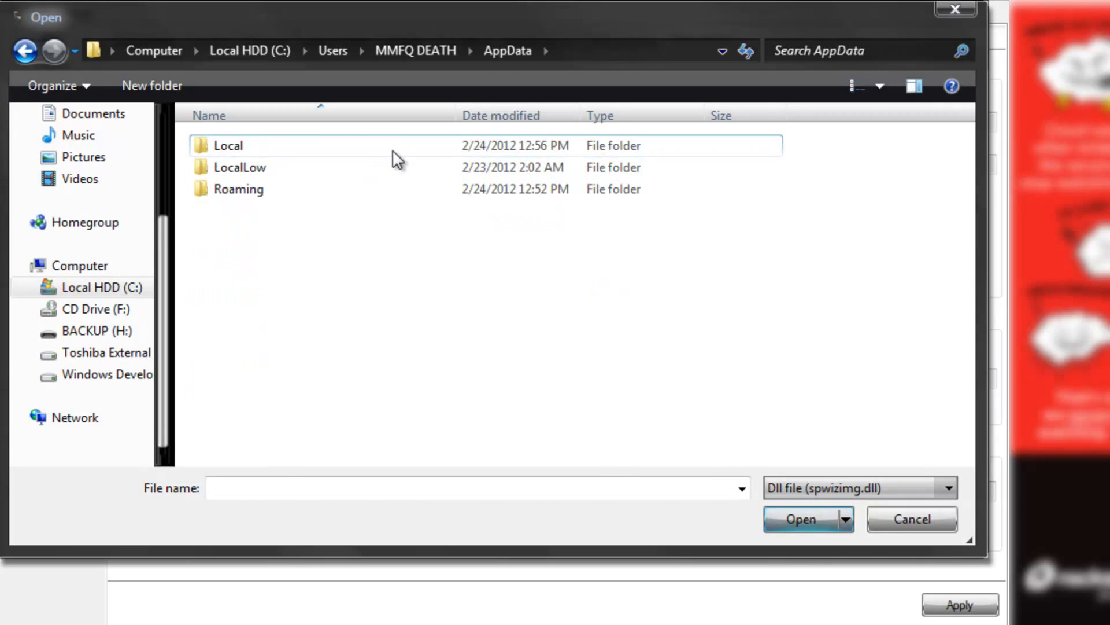
double_click(393, 151)
double_click(368, 313)
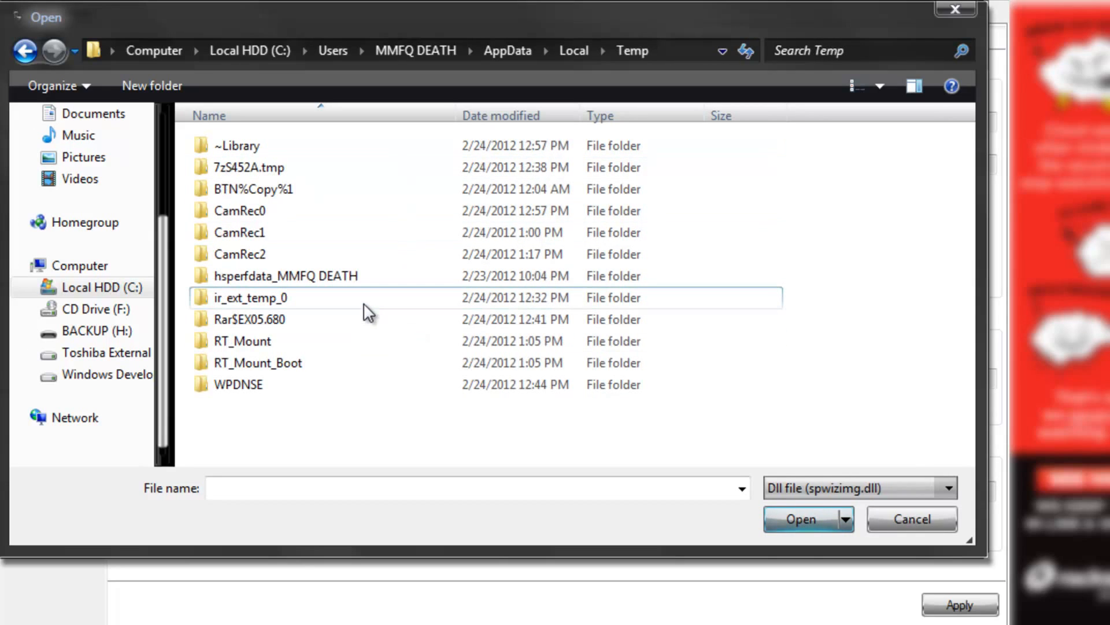
double_click(334, 370)
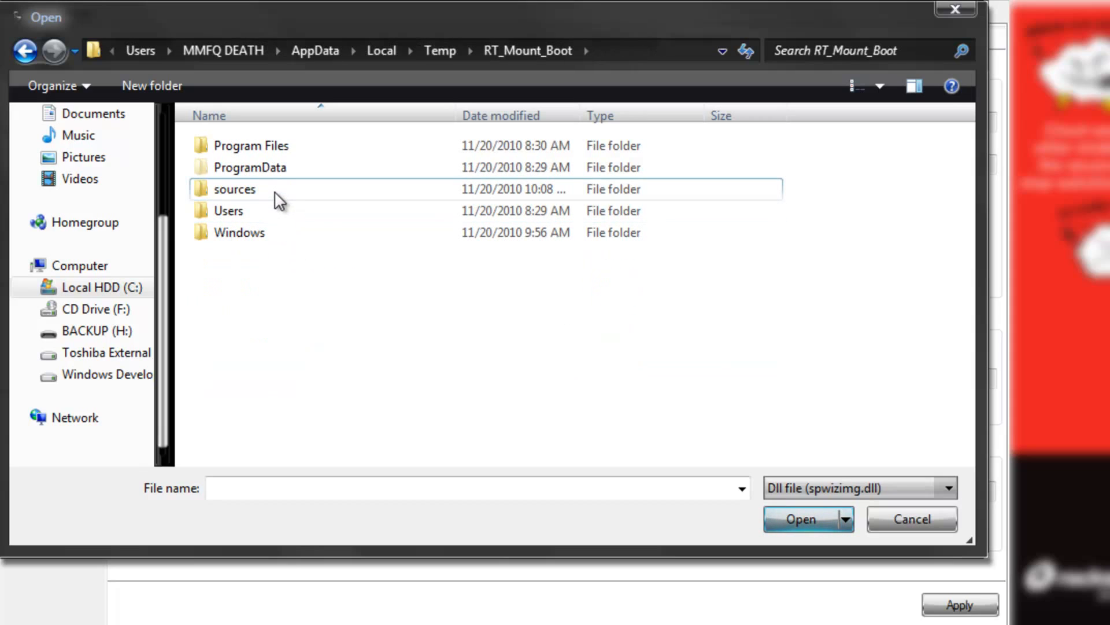
double_click(235, 189)
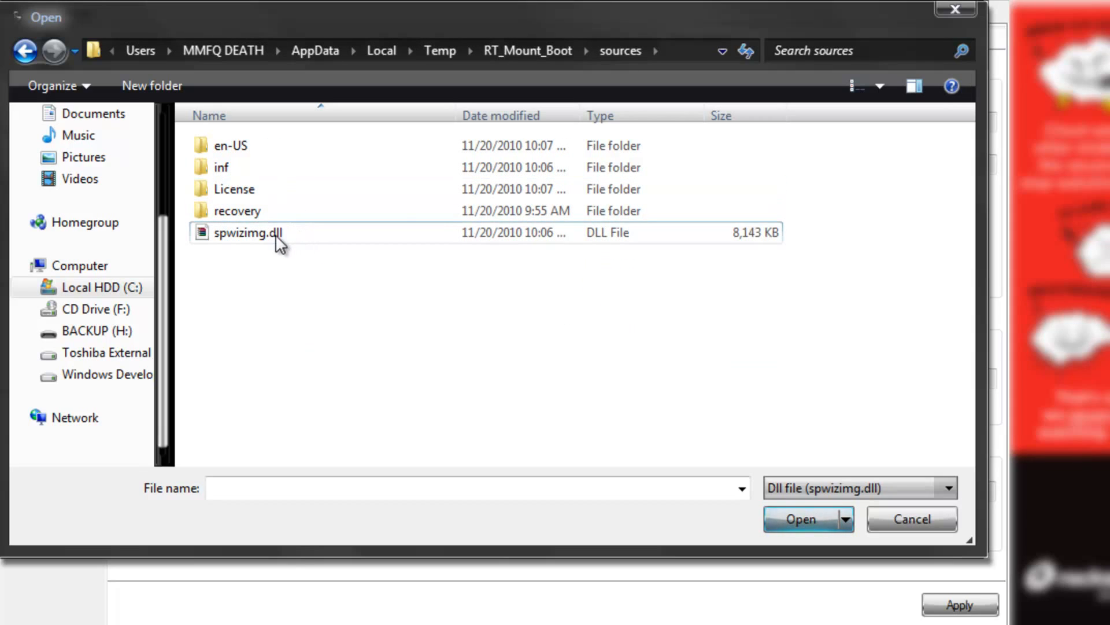
mouse_move(308, 240)
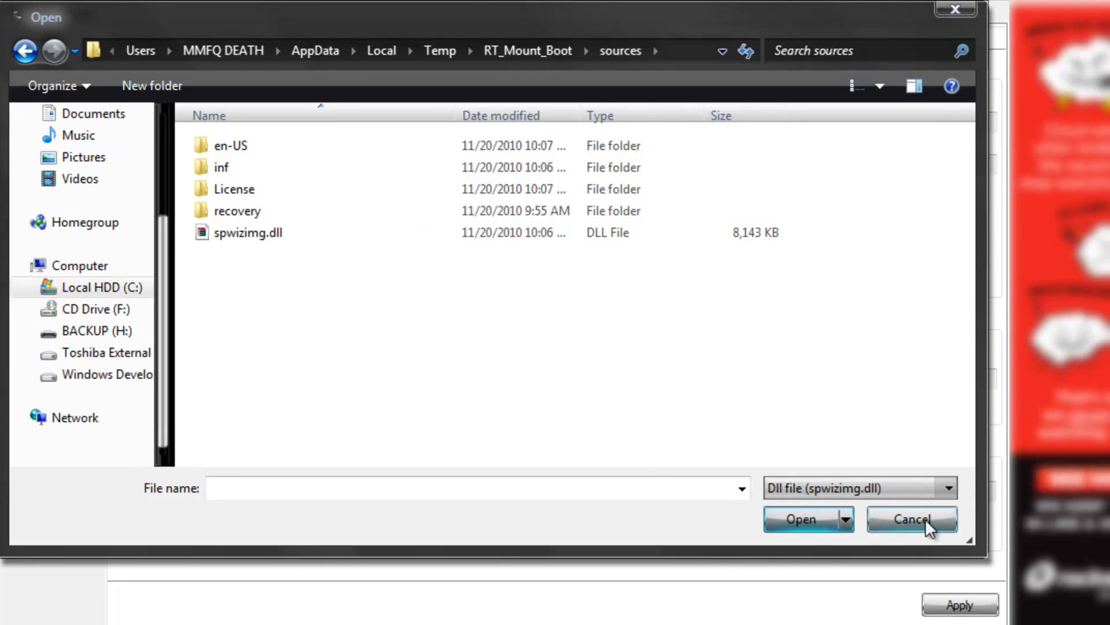
left_click(942, 522)
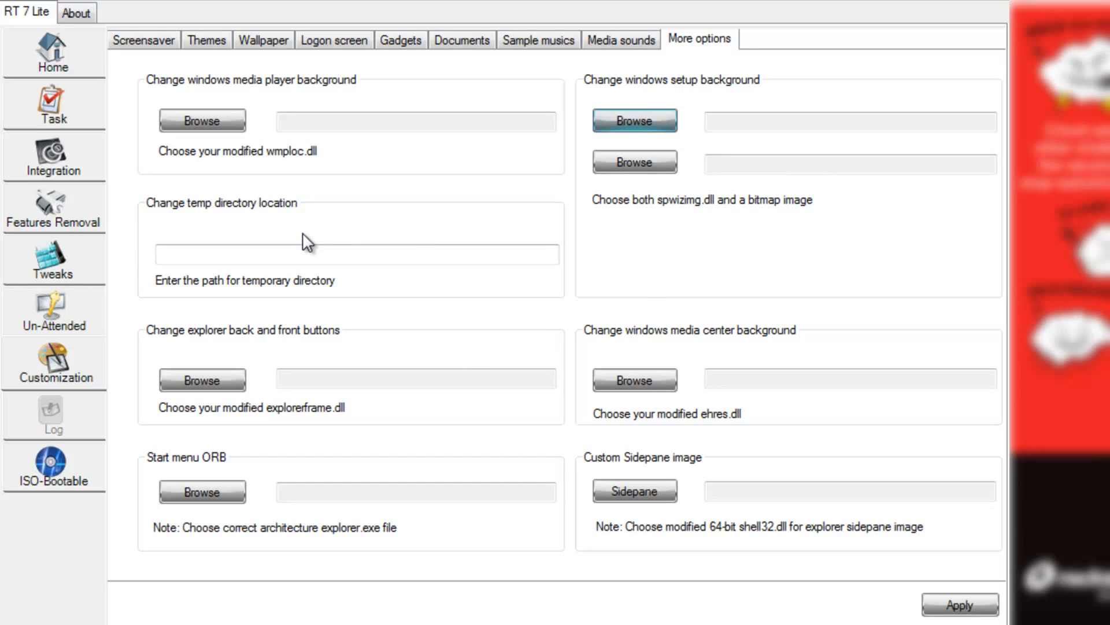
Apply the customization settings and set the image commit priority to High.
left_click(307, 253)
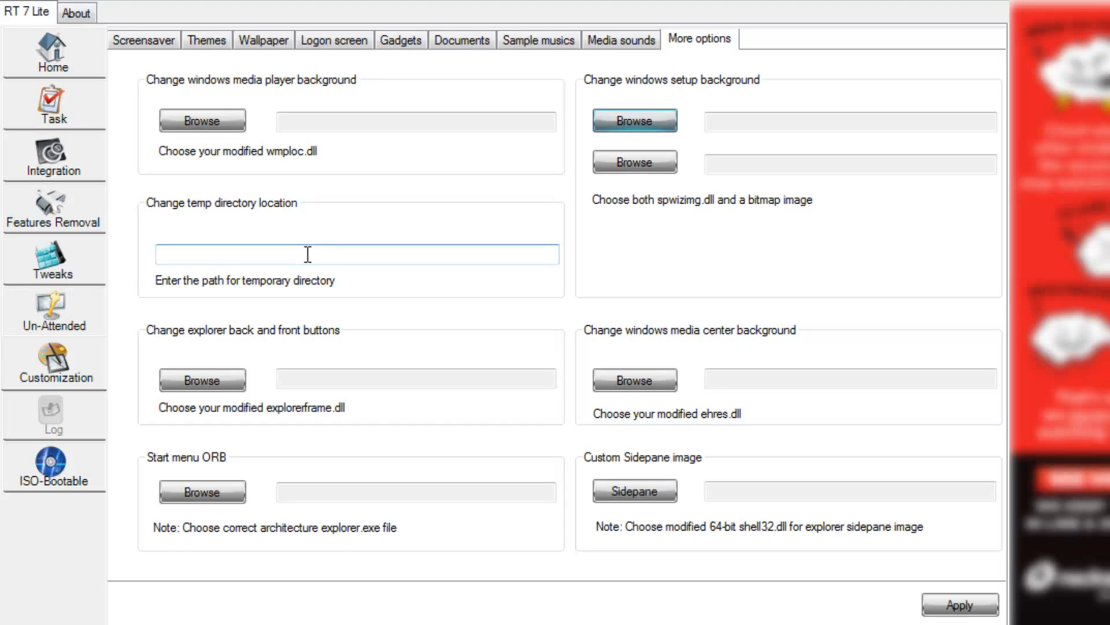
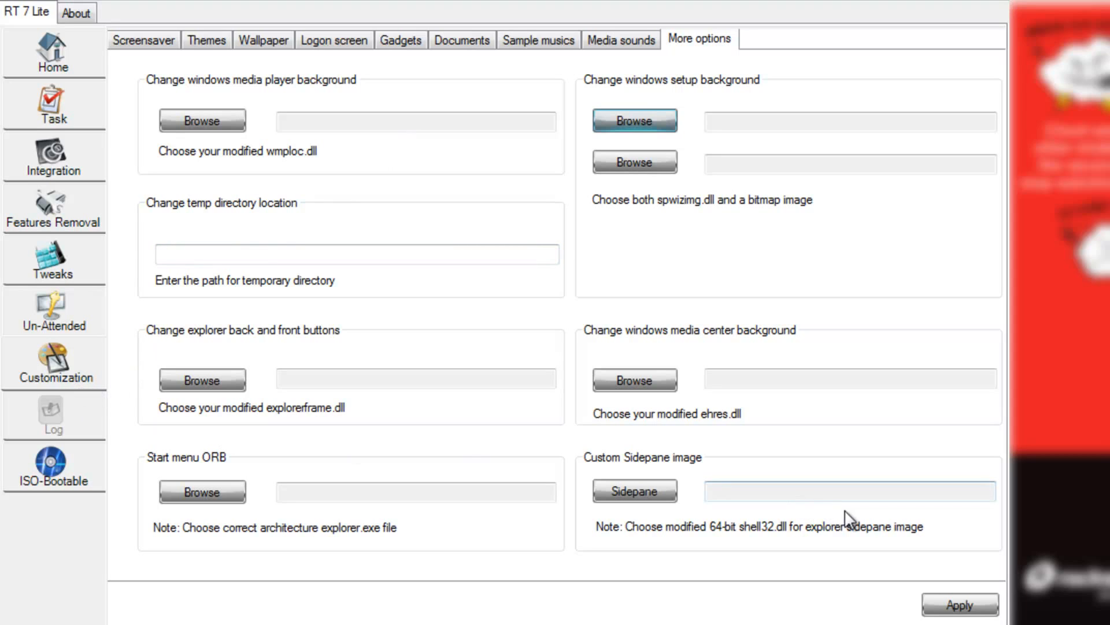
left_click(949, 592)
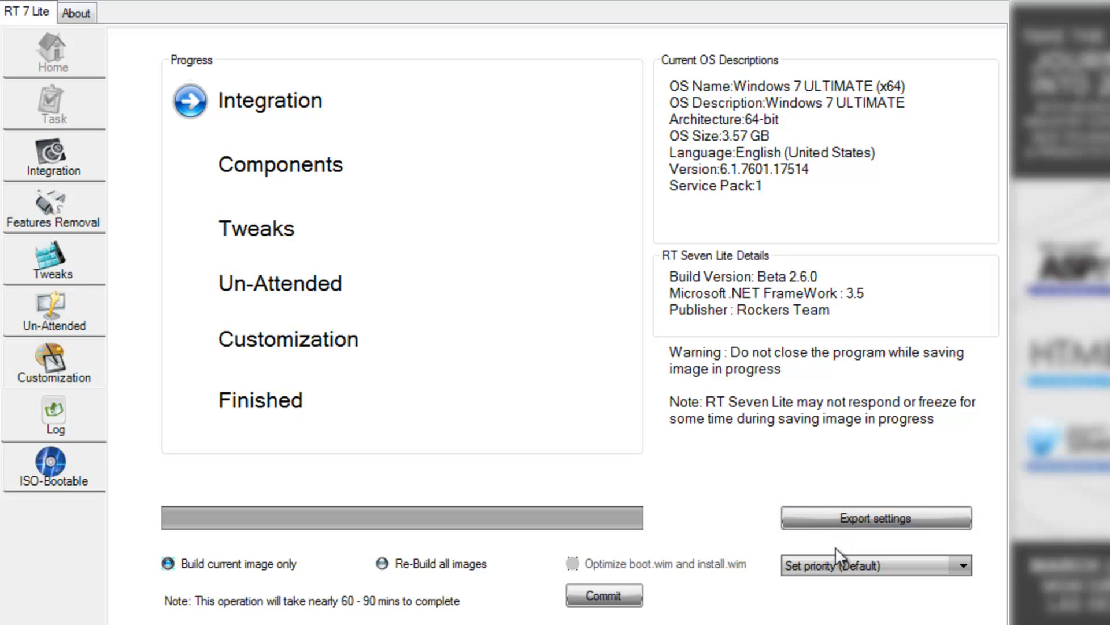
left_click(845, 564)
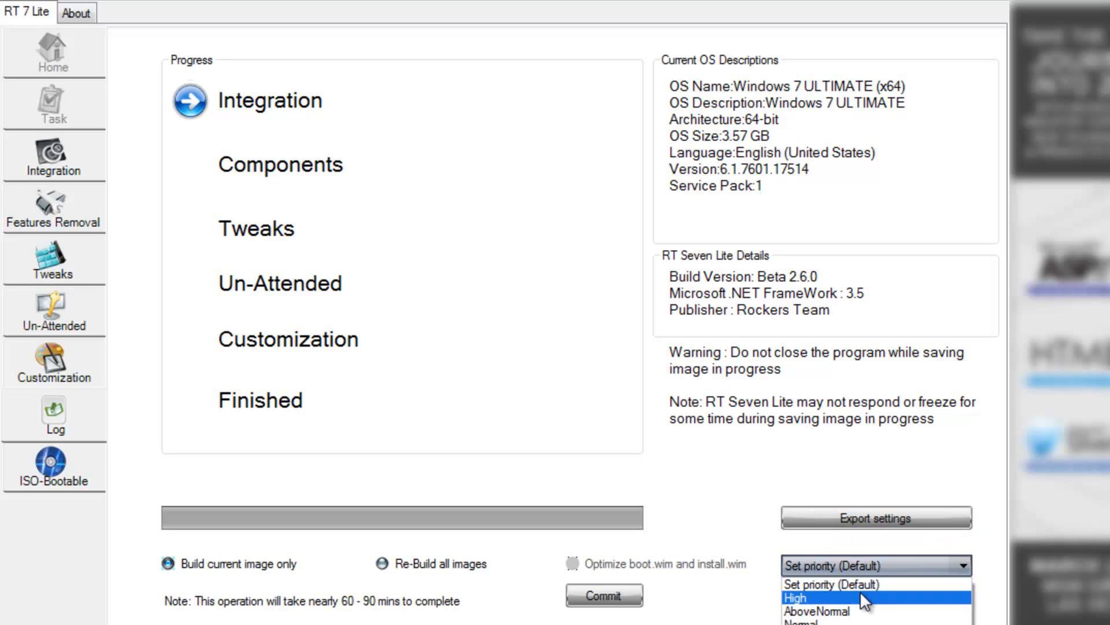
left_click(860, 592)
left_click(836, 563)
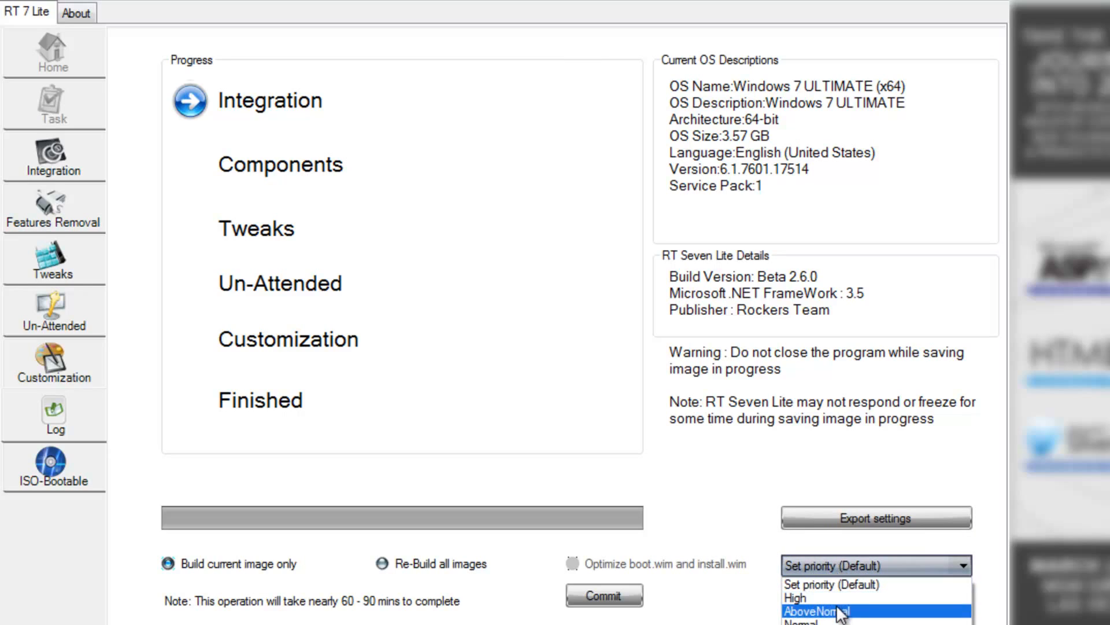
left_click(827, 597)
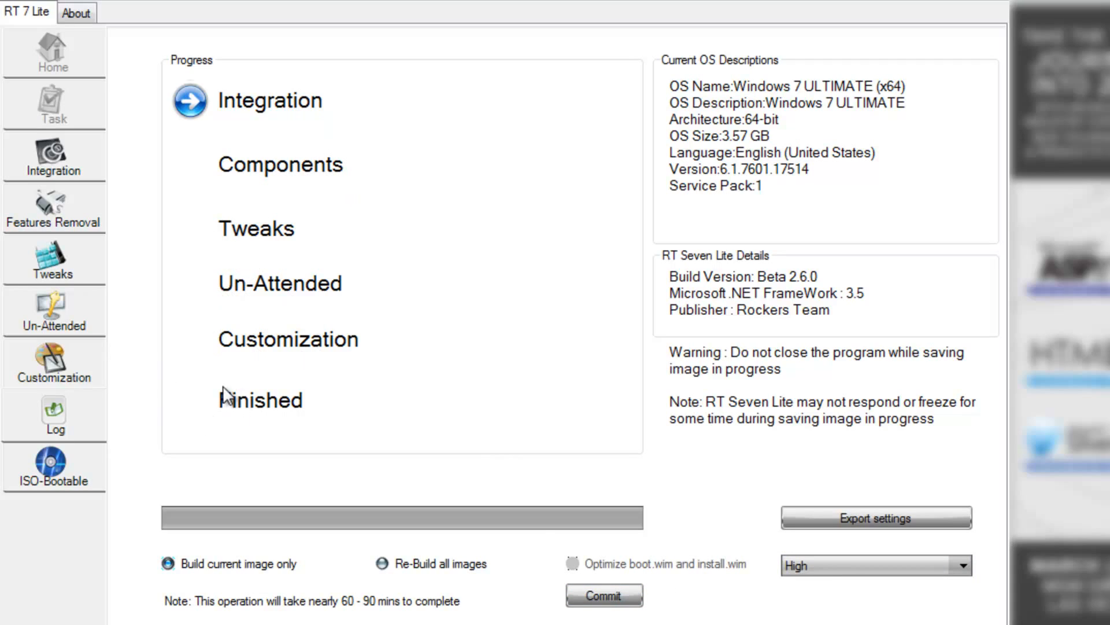
Set the bootable ISO mode to Create Image and keep the program open when asked to exit.
left_click(71, 465)
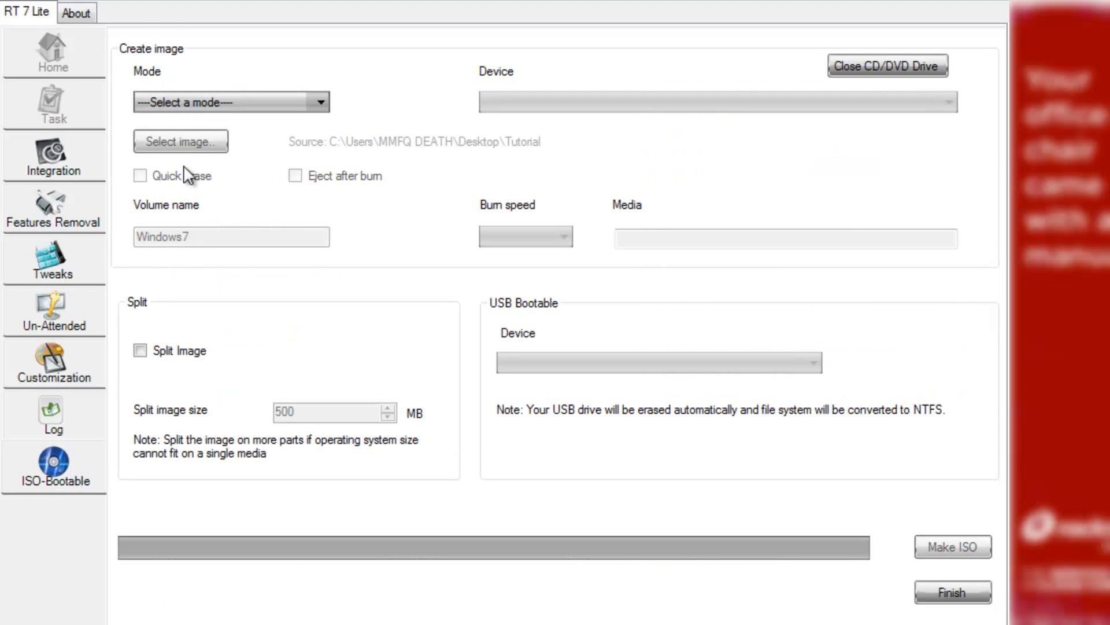
left_click(177, 103)
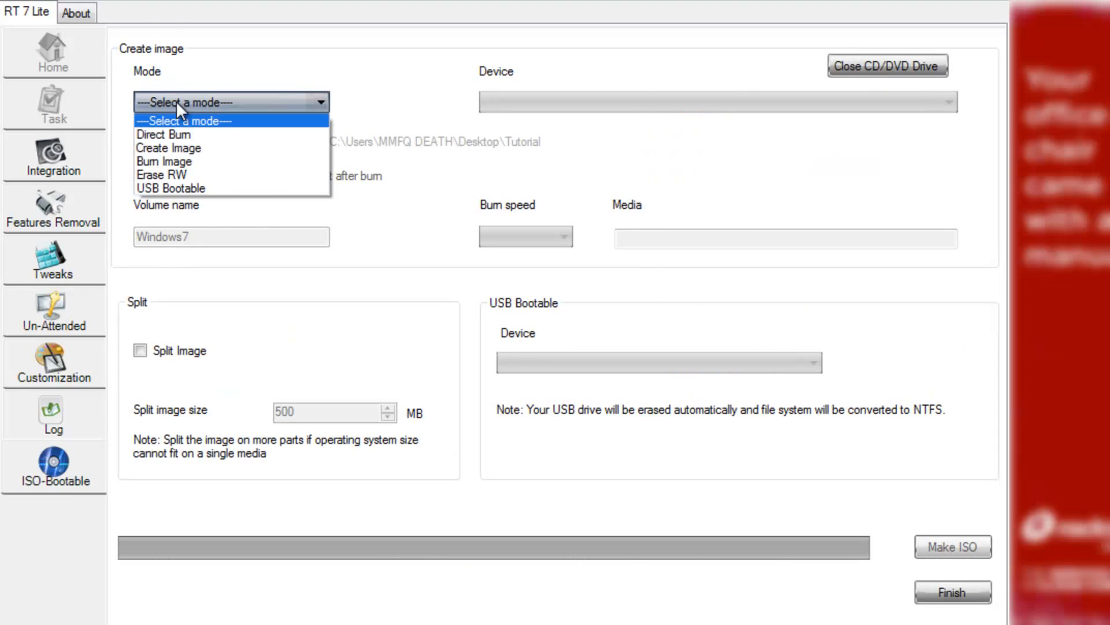
left_click(209, 150)
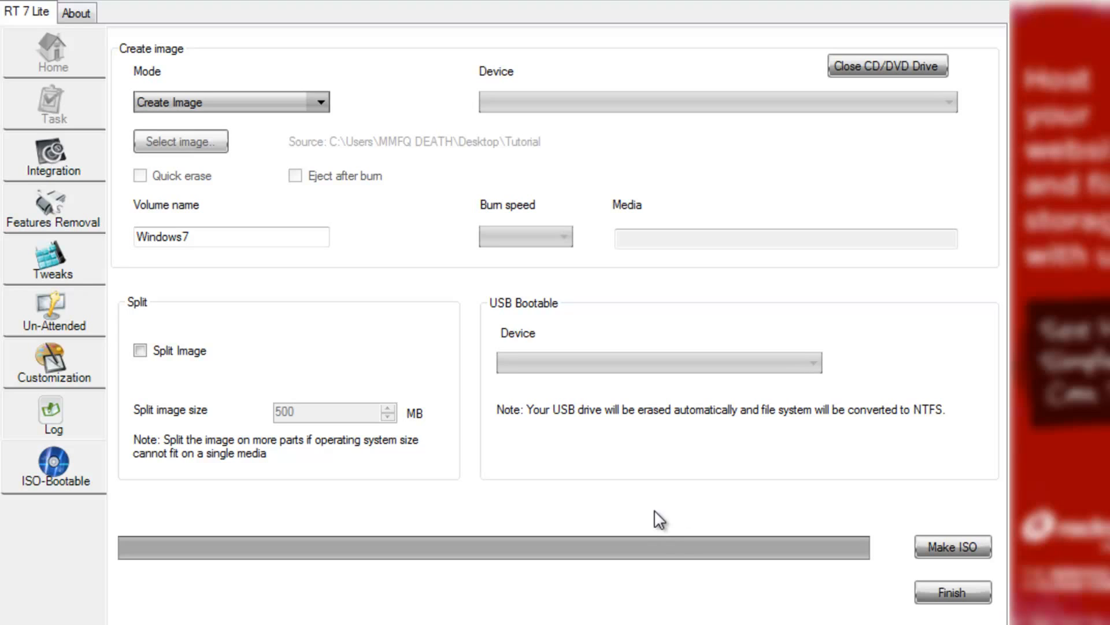
left_click(978, 1)
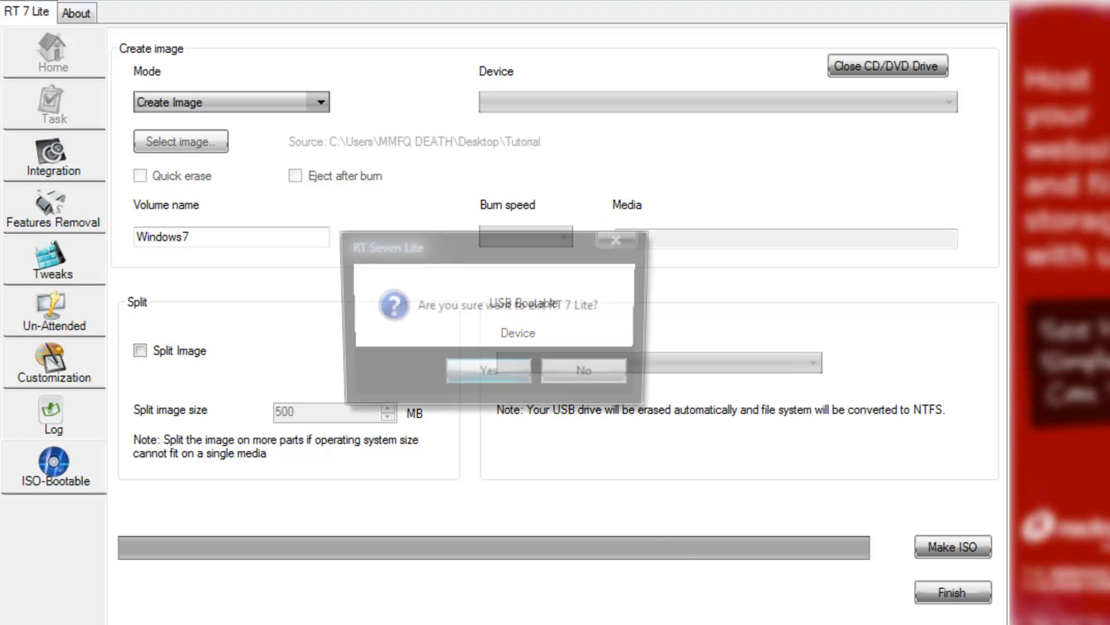
left_click(582, 375)
Review the application integration lists and the OEM support phone and URL fields in the general unattended settings.
left_click(47, 163)
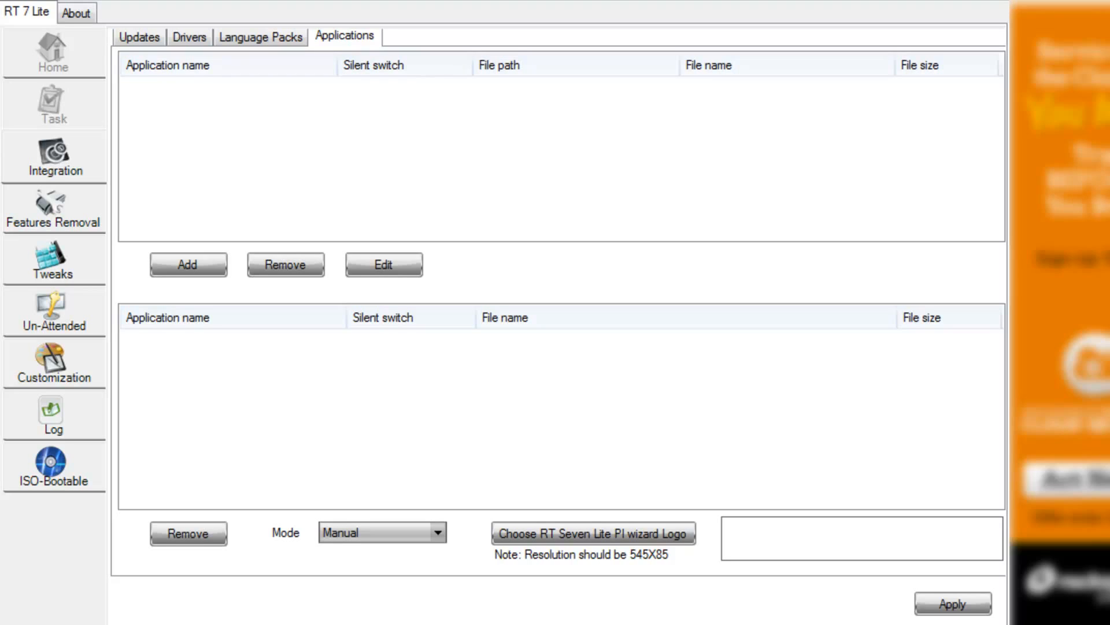
left_click(96, 317)
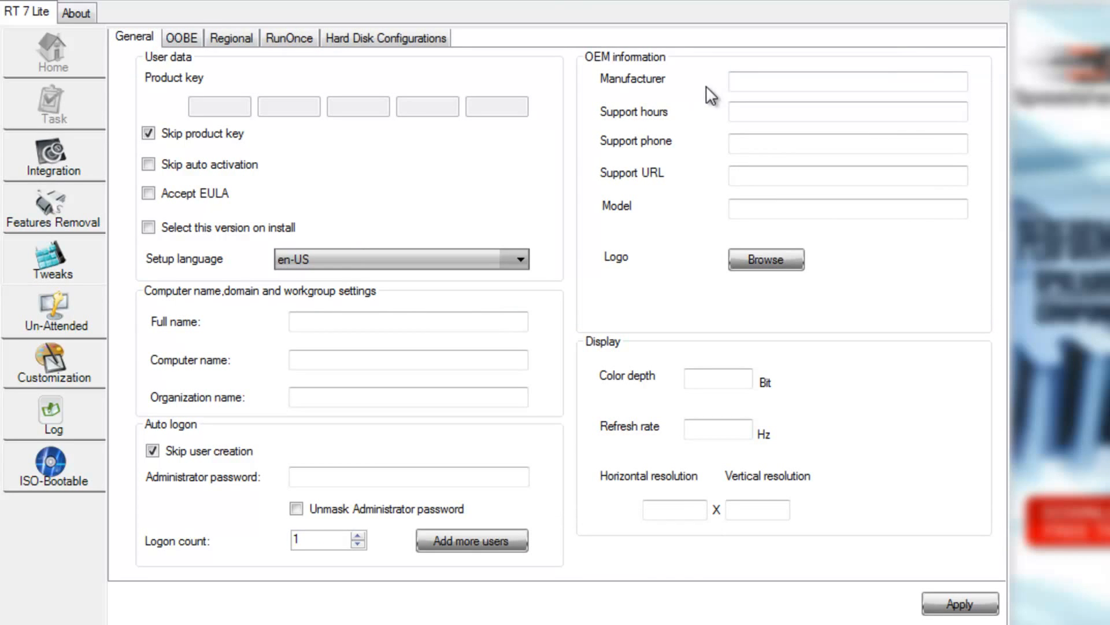
left_click(757, 145)
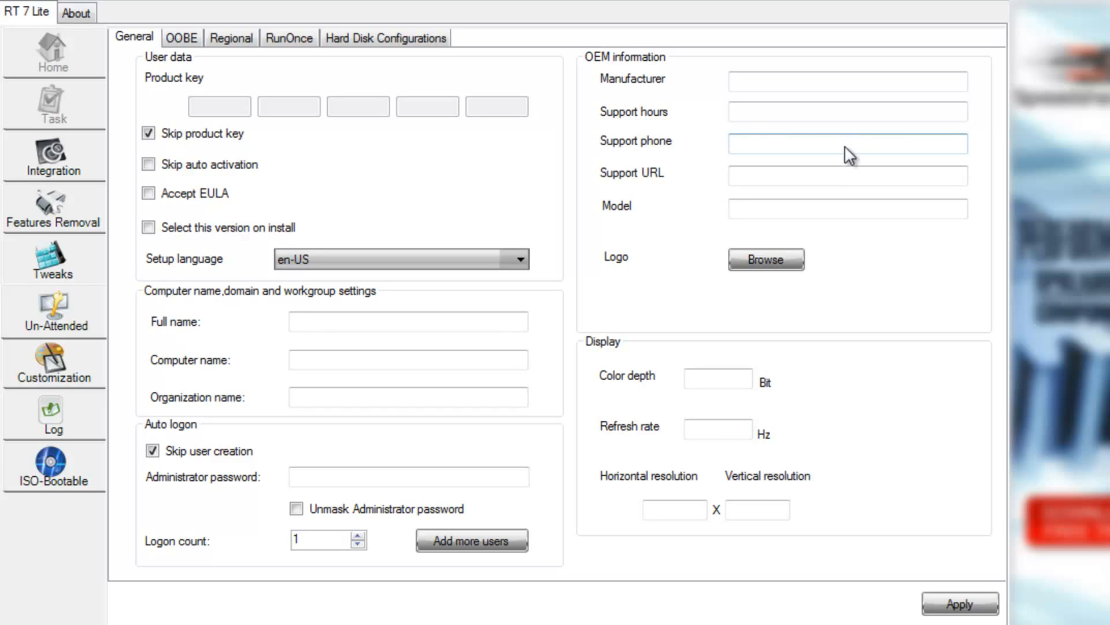
left_click(838, 175)
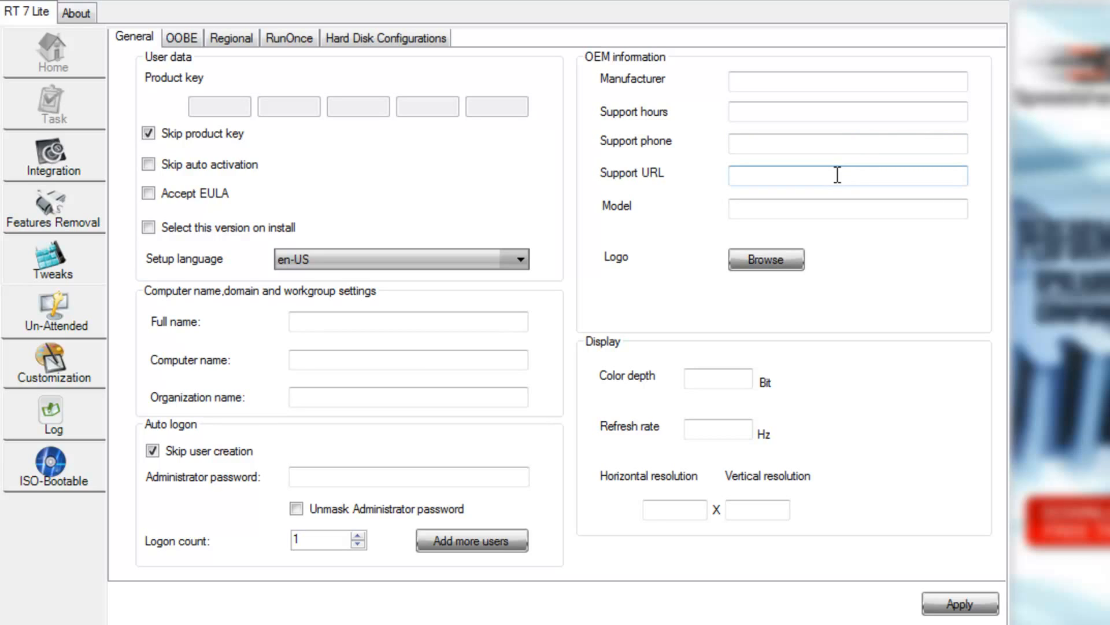